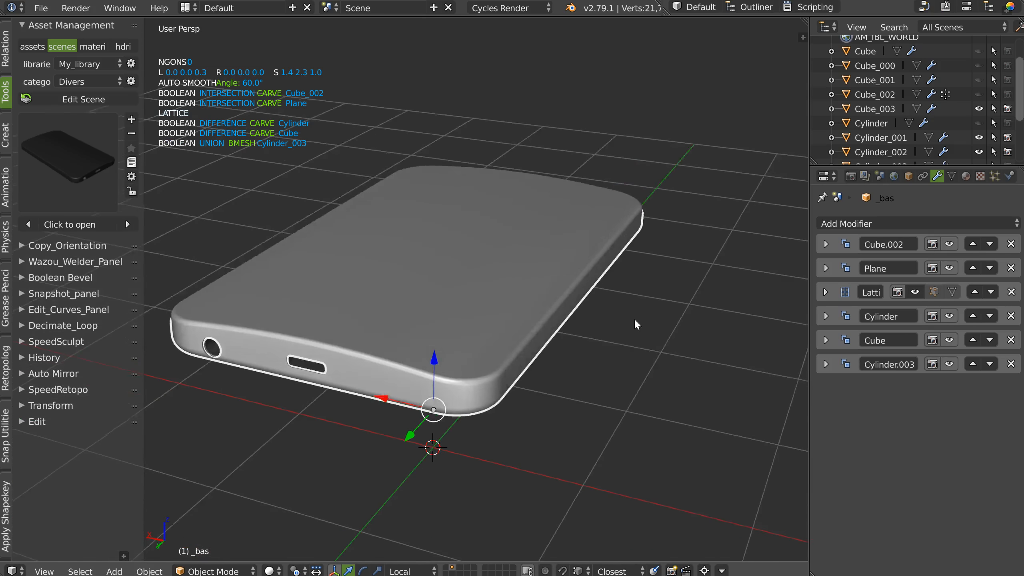
Display the phone model in rendered shading and view it up close
key(z)
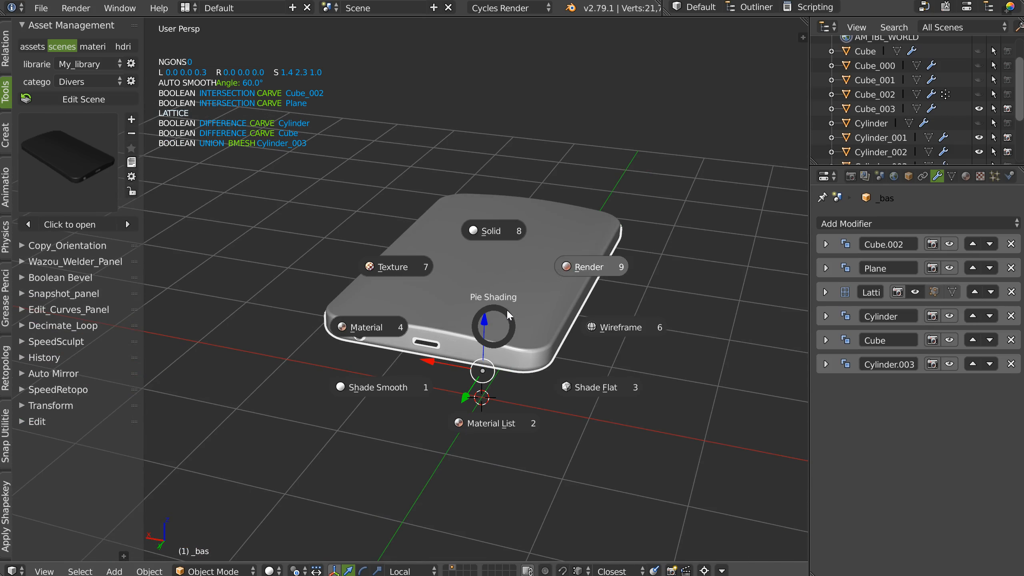
click(575, 271)
middle_drag(573, 270, 536, 290)
scroll(509, 283, up, 3)
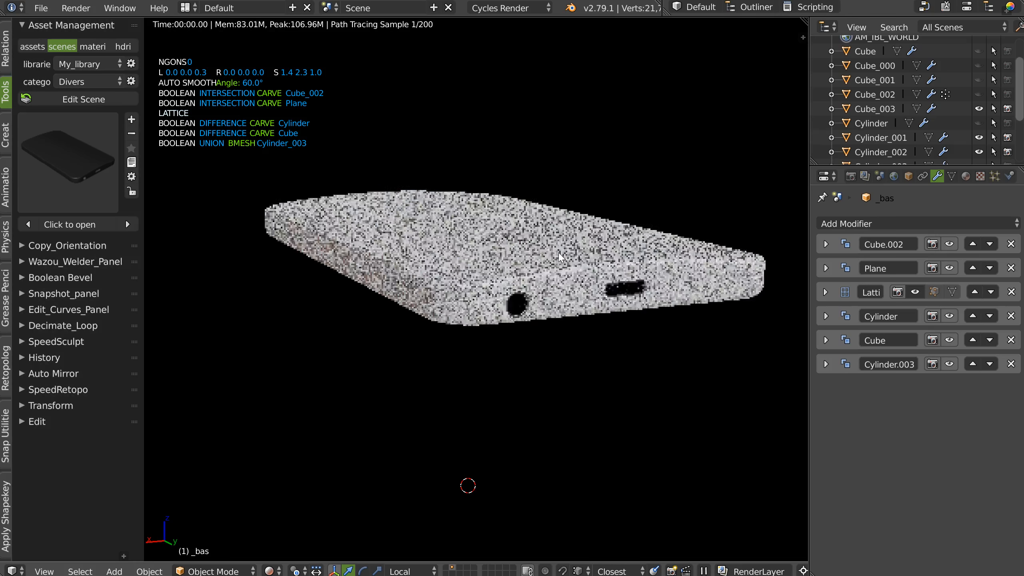
Darken the phone's top shell material colour to RGB 0.019 and return the viewport to solid shading
click(458, 277)
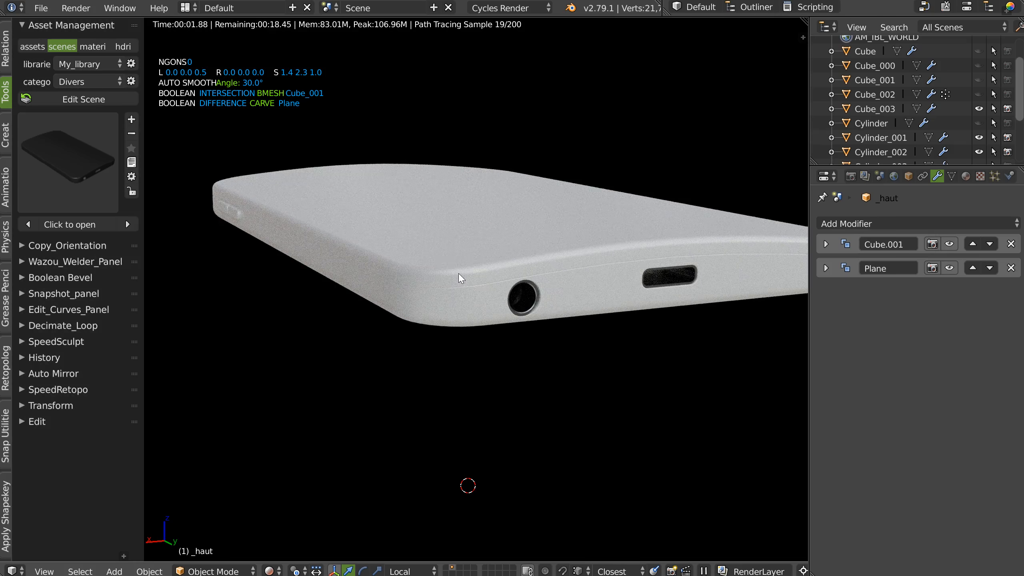
right_click(458, 274)
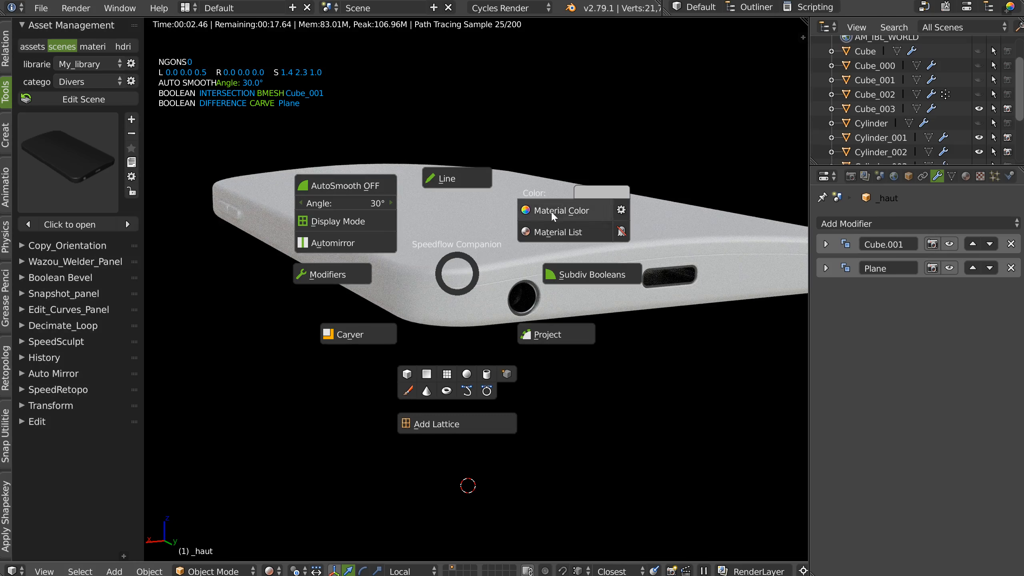
click(611, 195)
drag(699, 238, 701, 303)
middle_drag(478, 286, 544, 214)
mouse_move(687, 188)
middle_down()
mouse_move(491, 204)
mouse_move(569, 208)
mouse_move(442, 238)
mouse_move(405, 258)
mouse_move(407, 270)
mouse_move(647, 292)
mouse_move(418, 304)
middle_up()
scroll(474, 307, down, 4)
key(shift+z)
Lighten the top shell's material colour to a grey of about RGB 0.484
middle_drag(472, 215, 490, 267)
key(space)
click(645, 204)
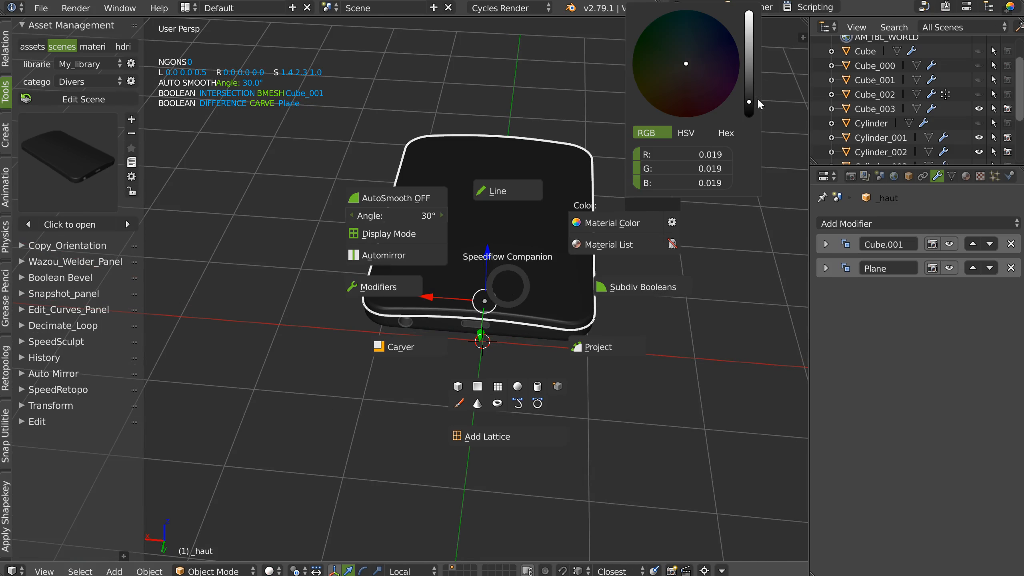
drag(748, 104, 748, 48)
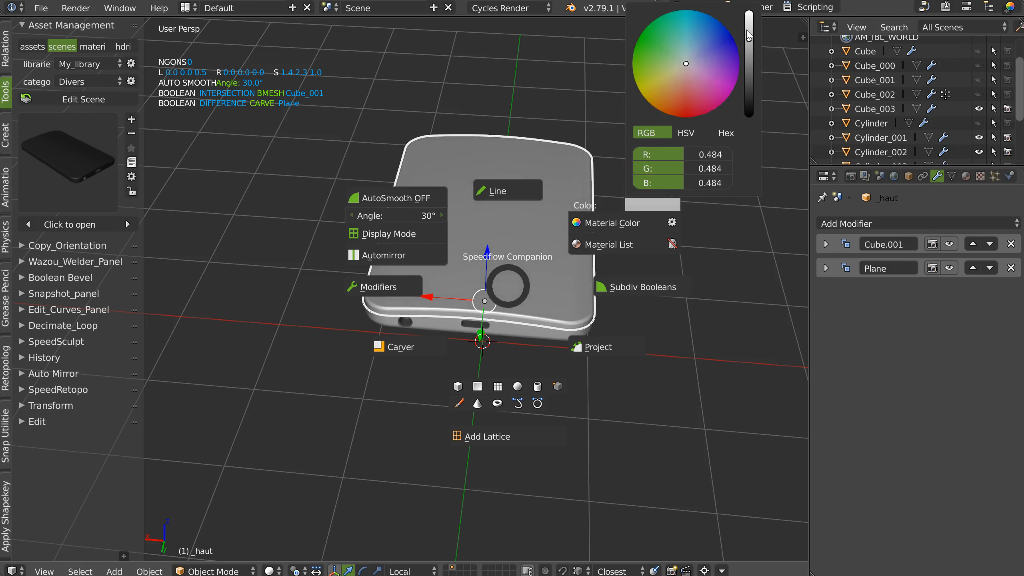
Inspect the top shell's base mesh in Edit Mode and return to Object Mode
middle_drag(469, 285, 509, 282)
key(Tab)
click(495, 192)
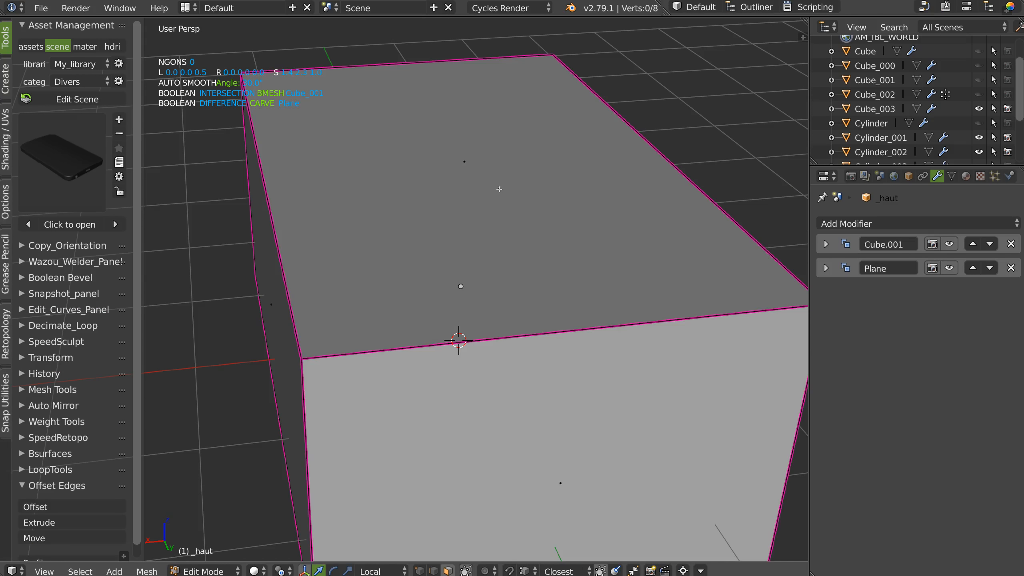
middle_drag(495, 361, 485, 323)
key(Tab)
click(469, 237)
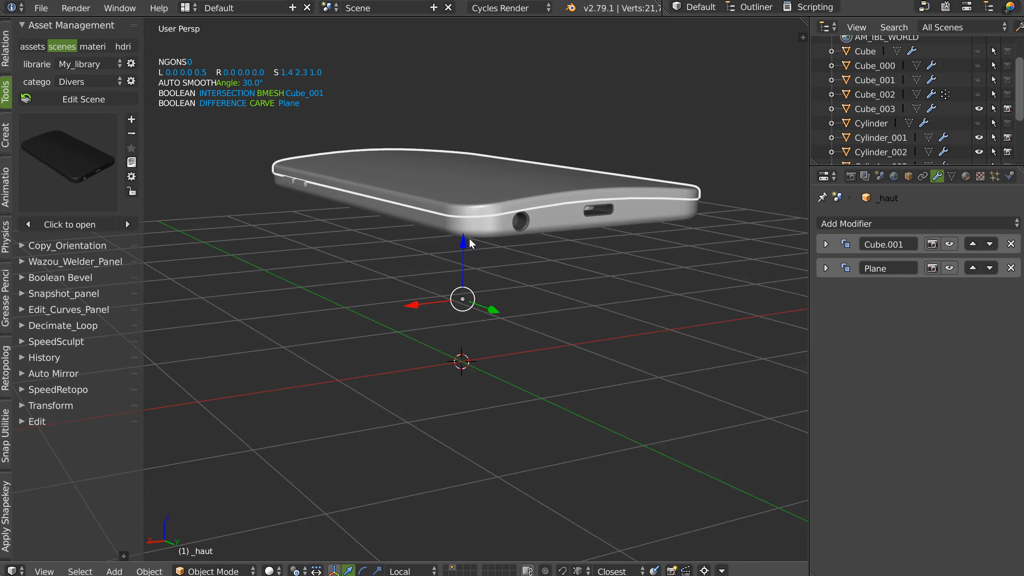
Step through the top shell's Boolean modifiers to review the plane cut and the rounded box intersection
middle_drag(468, 237, 477, 293)
key(space)
click(569, 238)
key(Left)
key(Left)
key(Left)
key(Left)
key(Left)
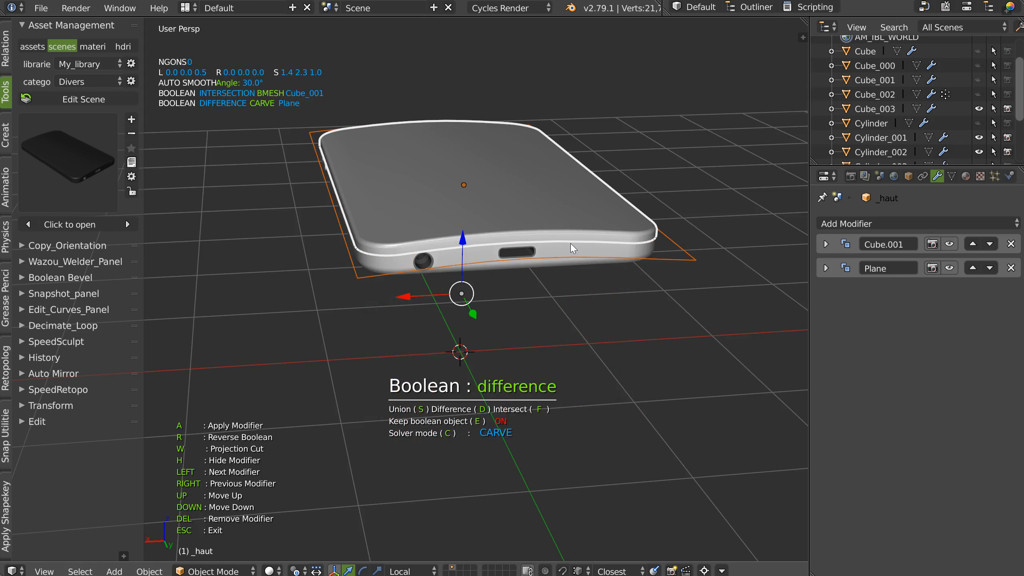
key(Left)
key(Left)
key(Left)
key(Left)
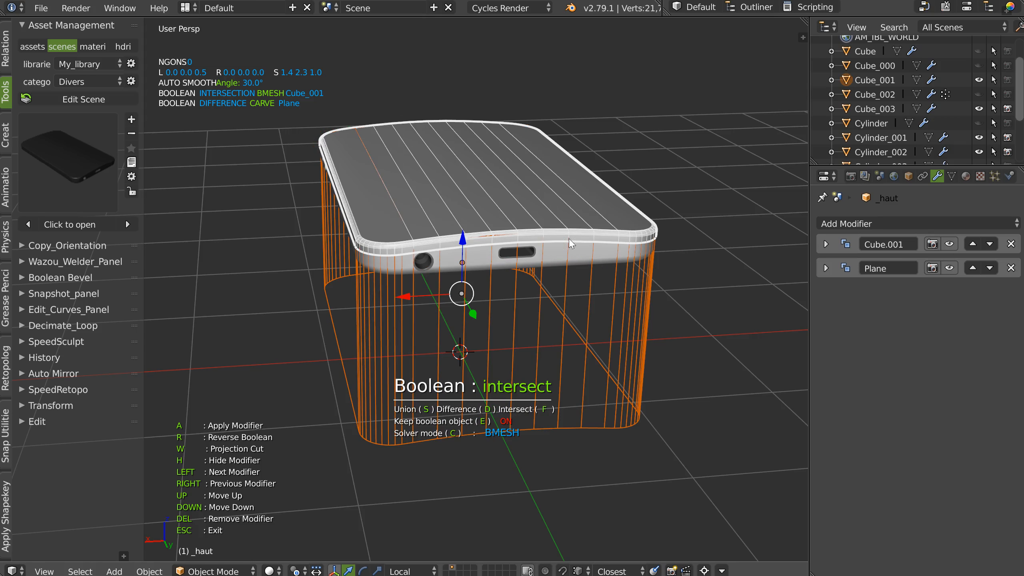
Select the rounded box cutter Cube_001 and examine its beveled corner and top edges
click(557, 300)
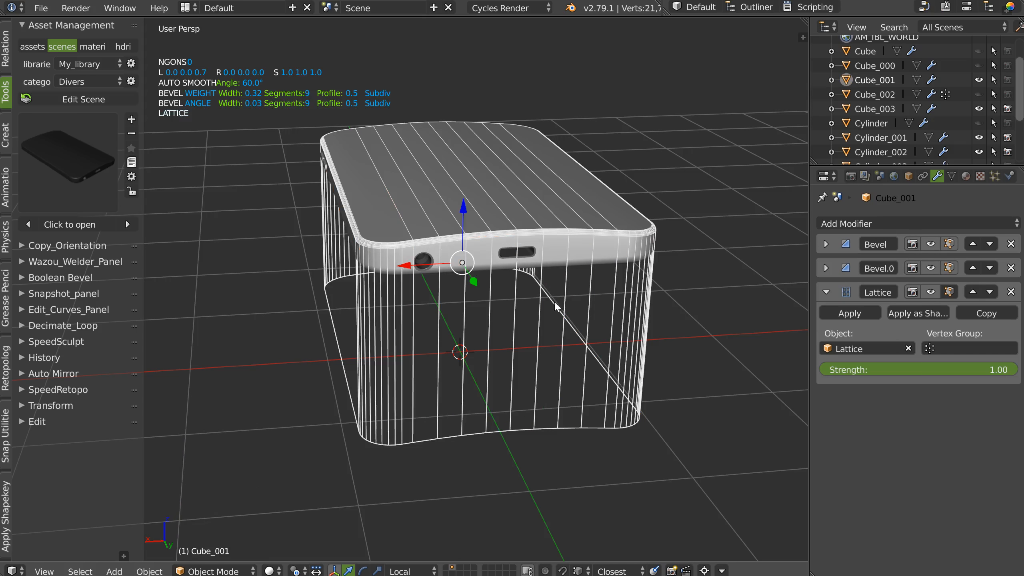
scroll(557, 286, up, 3)
middle_drag(582, 223, 448, 204)
scroll(483, 260, up, 1)
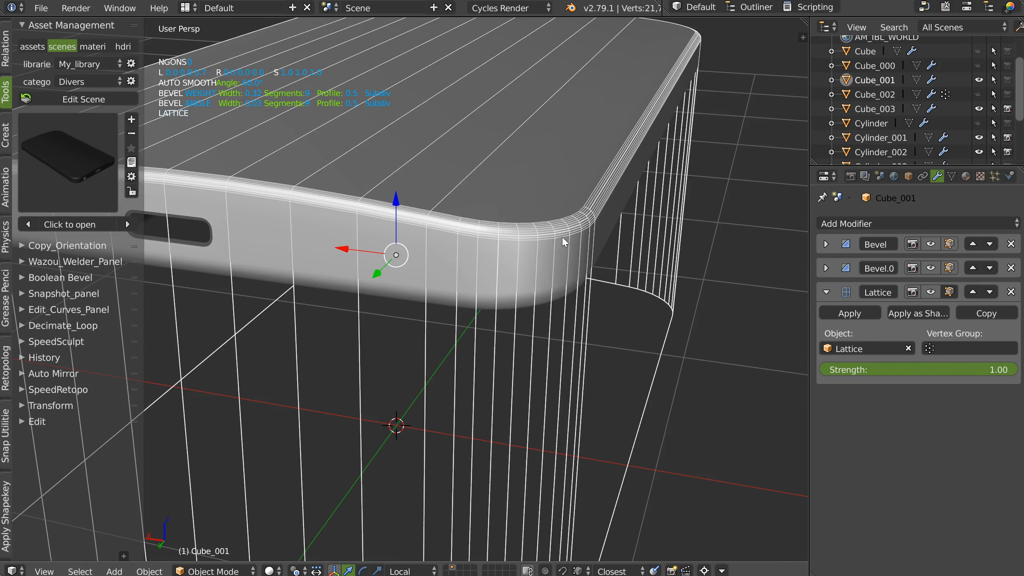
middle_drag(576, 208, 571, 229)
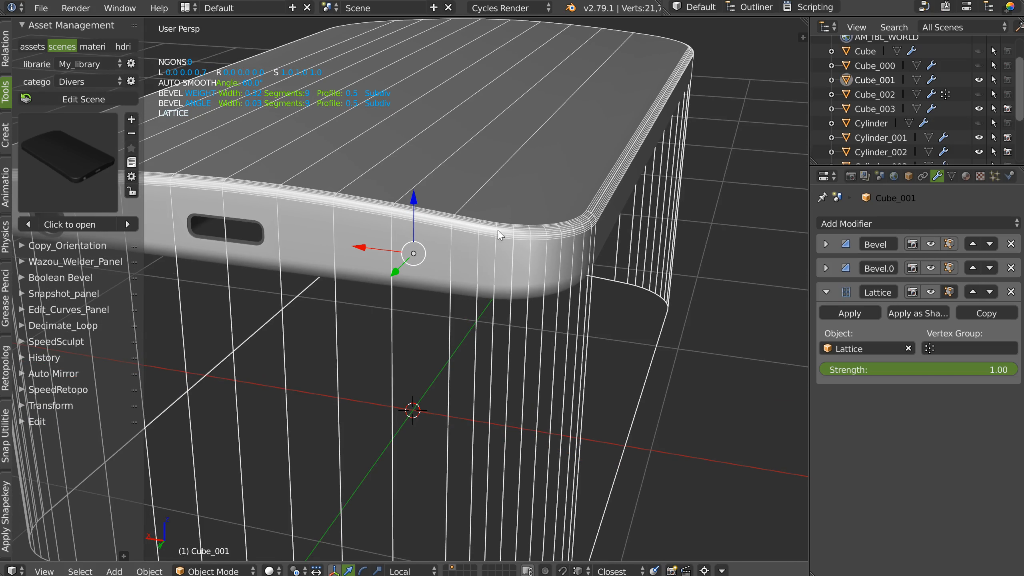
Review the bottom shell's Boolean modifiers and select its rounded box cutter Cube_002
click(570, 284)
key(space)
click(646, 225)
key(d)
key(f)
key(c)
click(650, 226)
middle_drag(628, 248, 617, 216)
middle_drag(591, 176, 512, 243)
scroll(555, 244, down, 3)
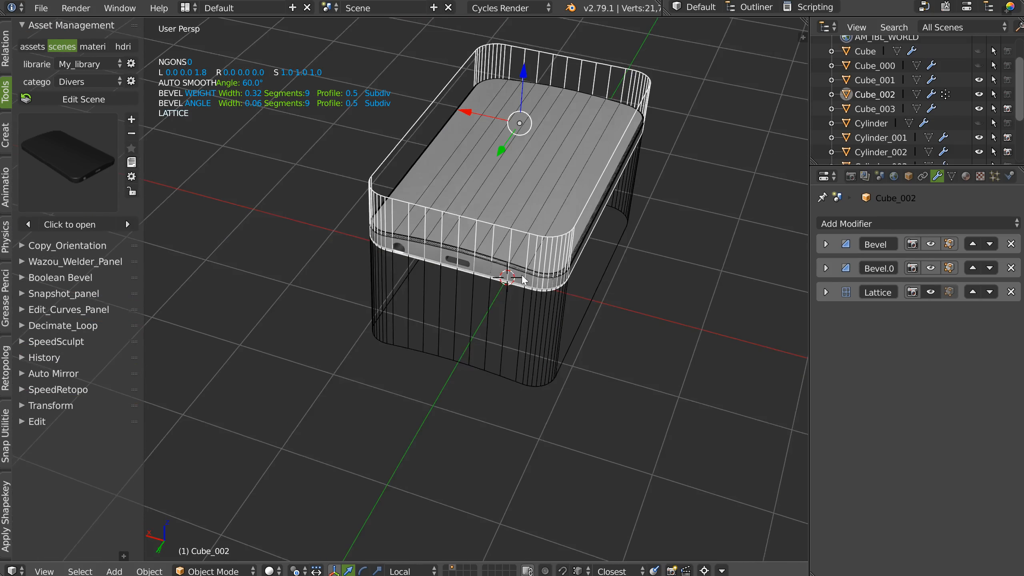
Add the other rounded box cutter to the selection and hide both cutters
middle_drag(552, 336, 555, 314)
shift+click(559, 314)
middle_drag(540, 203, 499, 256)
key(h)
Add a cube beside the phone and stretch it along Y to a scale of about 1.6
right_click(499, 256)
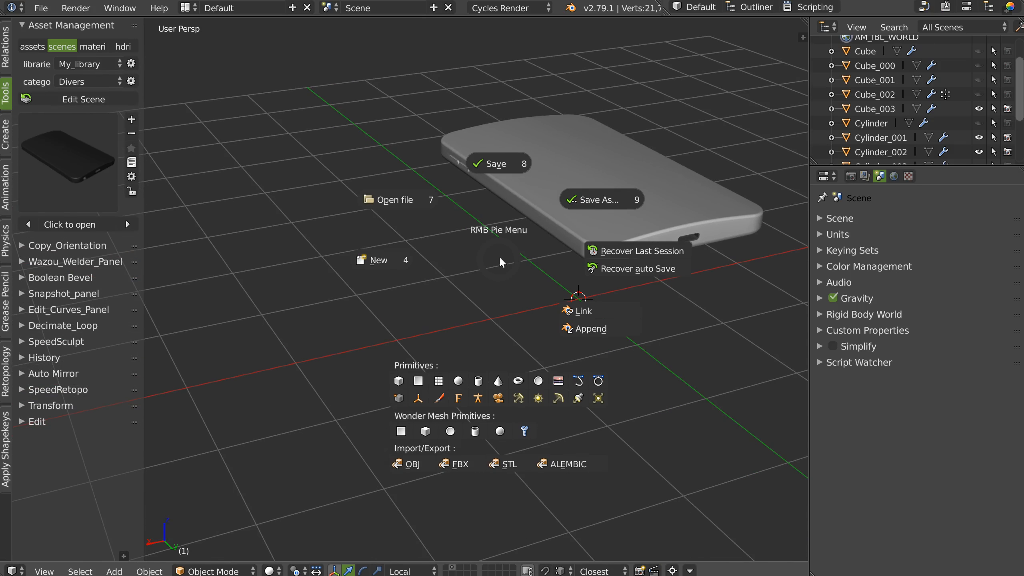
click(398, 381)
middle_drag(284, 263, 474, 252)
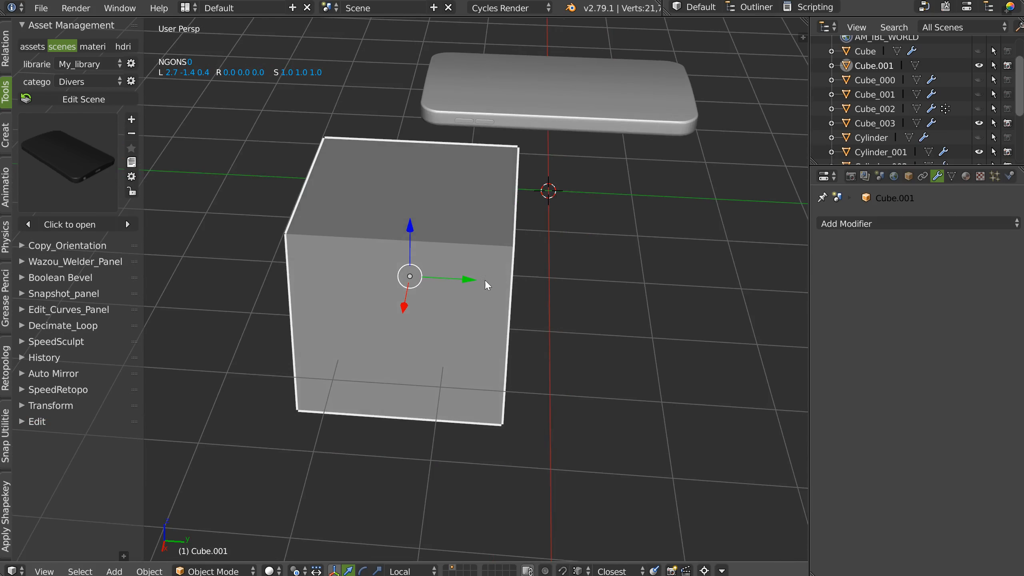
key(s)
key(y)
click(539, 278)
middle_drag(539, 279, 443, 269)
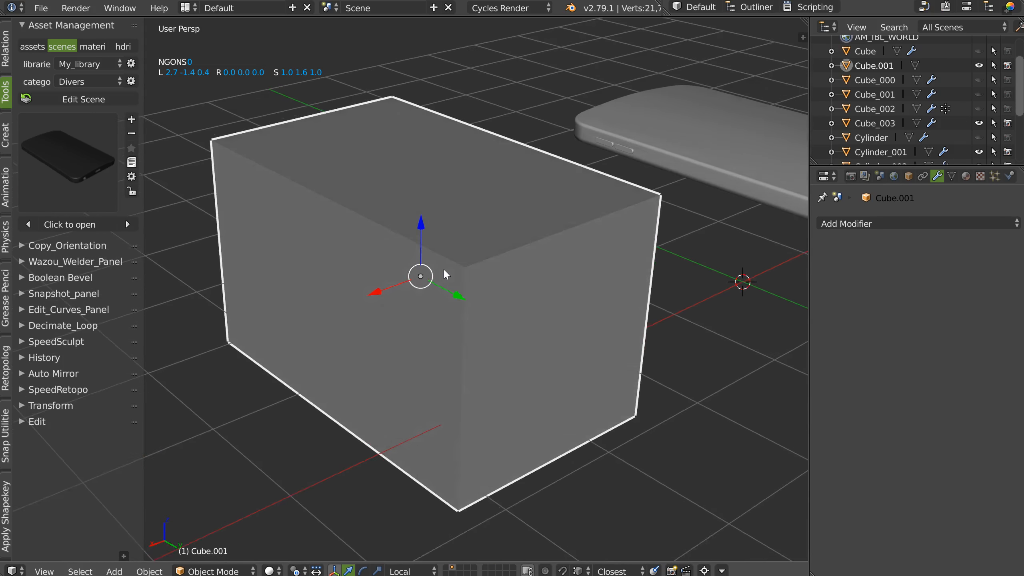
Duplicate the box, shrink the copy to a scale of about 0.6 × 1.1 × 0.6, and raise it to about Z 1.5
key(s)
key(Escape)
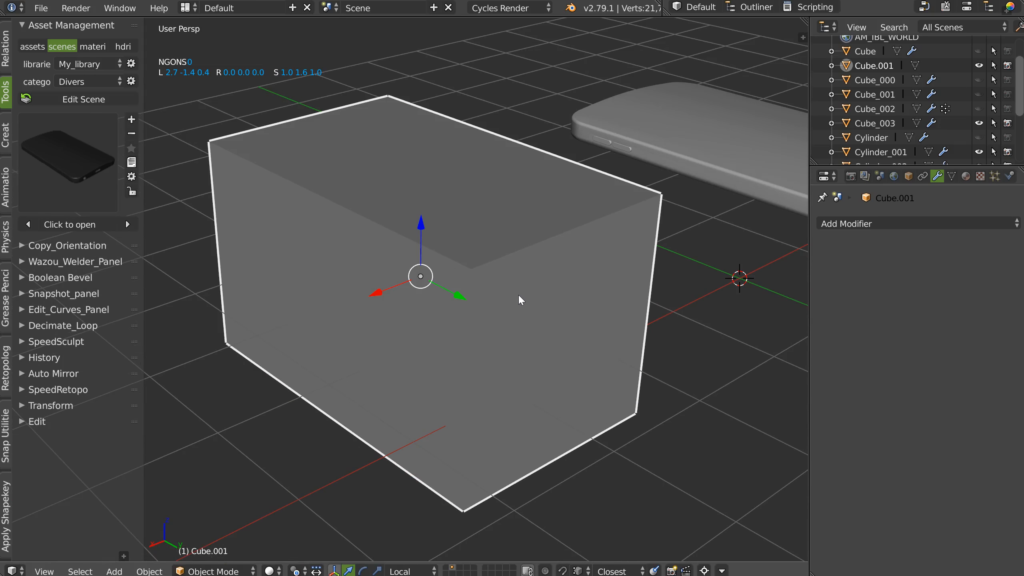
key(shift+d)
key(Escape)
key(s)
click(548, 285)
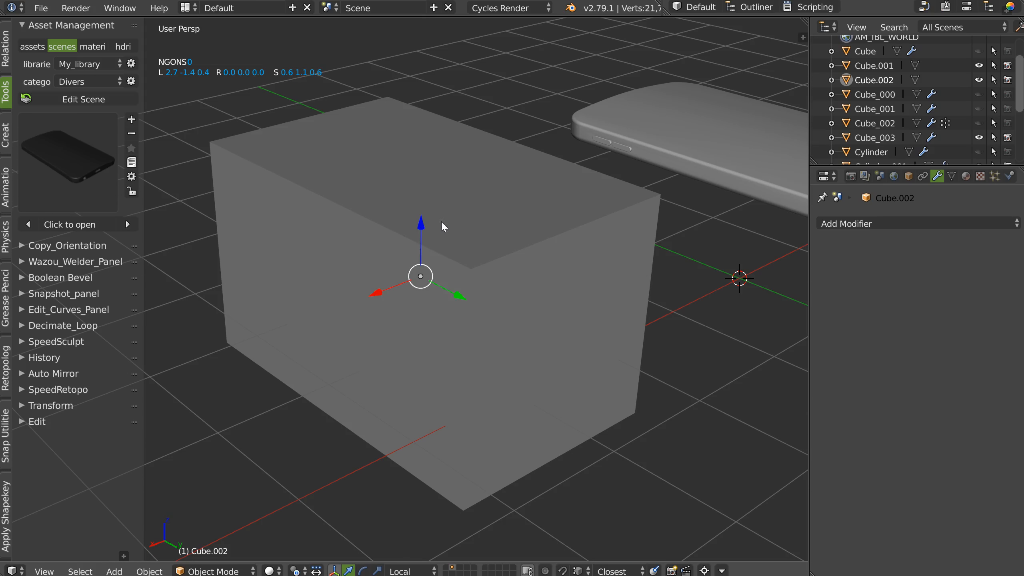
middle_drag(441, 221, 414, 214)
drag(414, 214, 430, 137)
middle_drag(431, 136, 419, 170)
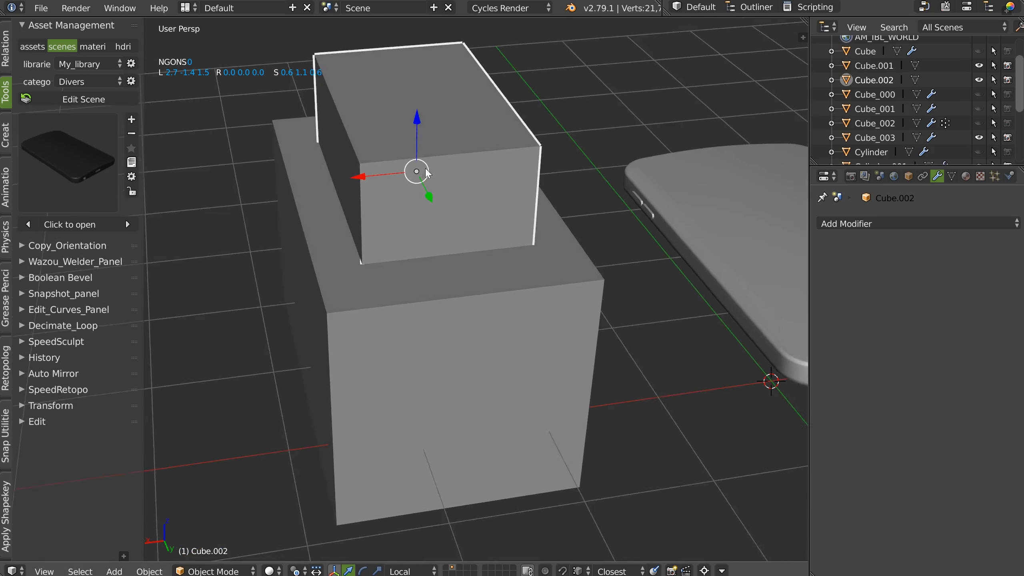
Add a weight-limited bevel with 9 segments to the smaller box's vertical corner edges
key(Tab)
click(422, 206)
middle_drag(421, 206, 407, 189)
key(shift+space)
click(549, 220)
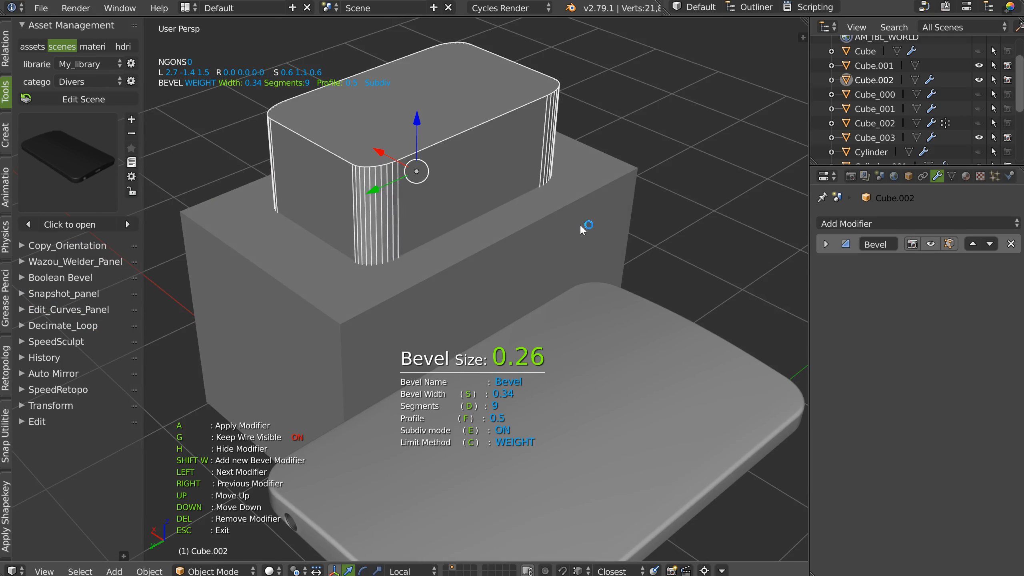
click(579, 224)
scroll(369, 182, up, 2)
Apply the smaller box's scale and set its corner bevel to a width of 0.36 with 13 segments
key(Tab)
key(shift+space)
click(533, 218)
middle_drag(533, 212, 431, 244)
key(d)
click(498, 249)
middle_drag(497, 250, 471, 137)
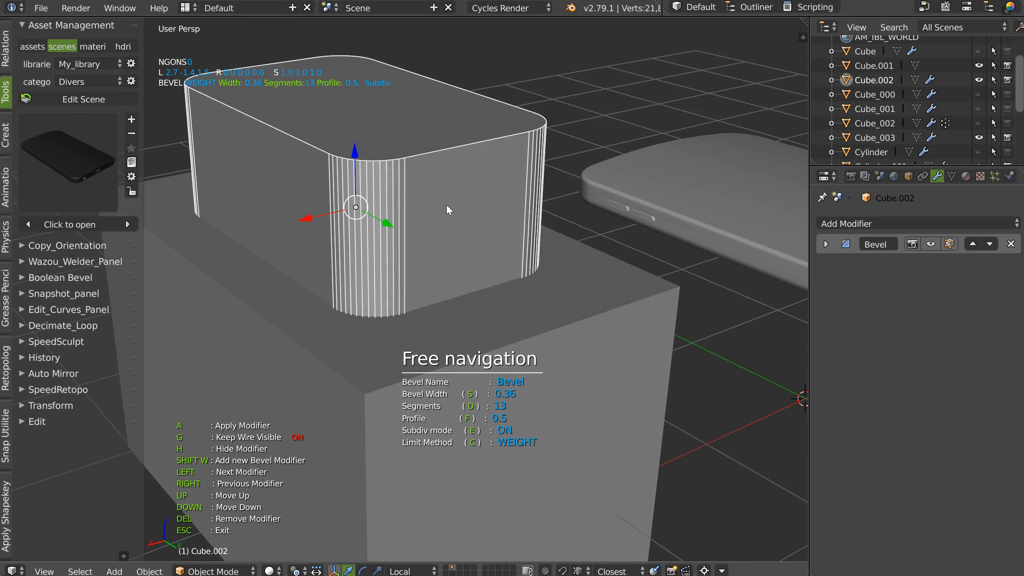
Add a second, angle-limited bevel to the smaller box with a width of 0.03 and 13 segments
key(shift+w)
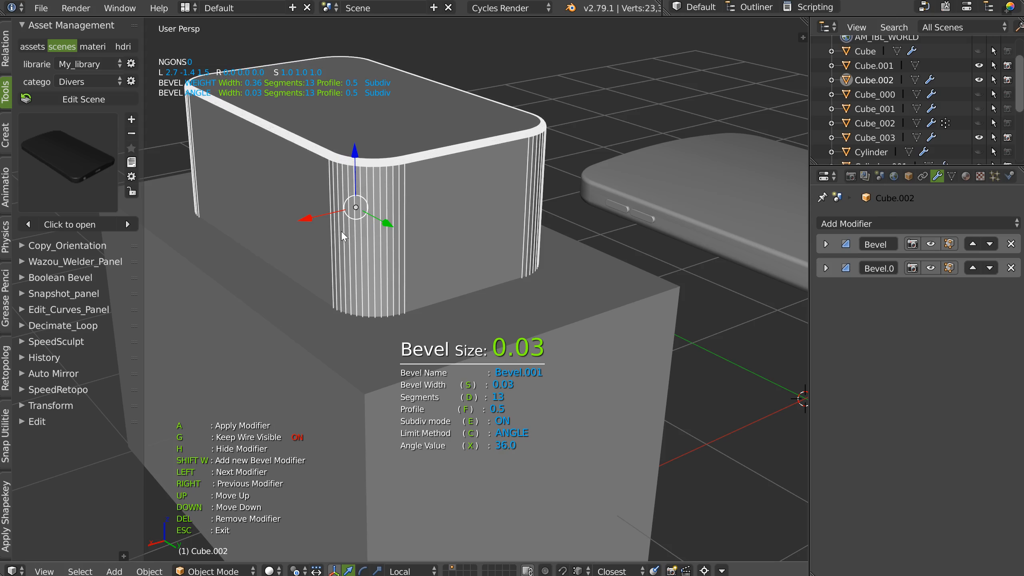
key(n)
middle_drag(343, 232, 427, 212)
scroll(427, 213, up, 1)
key(Escape)
Duplicate the beveled box and move the copy straight down along Z below the large box
scroll(468, 208, down, 3)
middle_drag(503, 245, 471, 204)
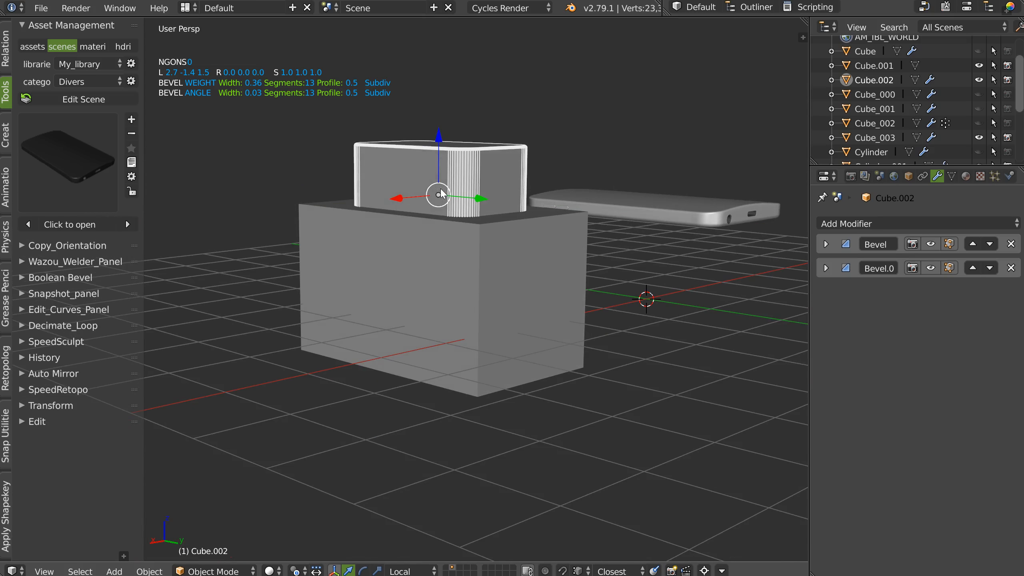
key(shift+d)
key(z)
click(416, 431)
Increase the lower copy's angle-limited bevel width to 0.11
shift+middle_drag(436, 445, 468, 311)
scroll(442, 323, up, 3)
scroll(468, 310, up, 1)
key(space)
click(584, 319)
right_click(561, 316)
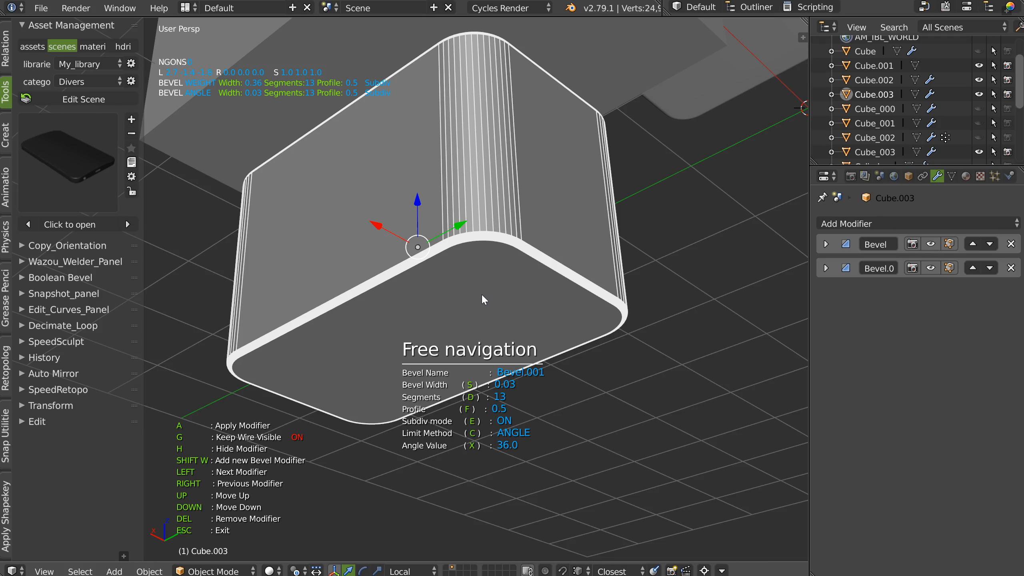
key(s)
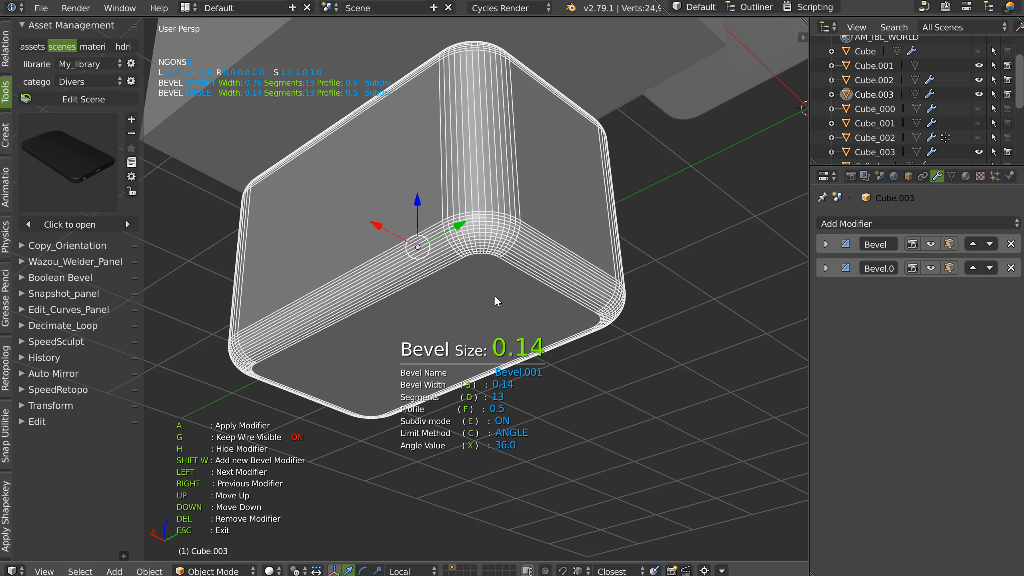
click(492, 302)
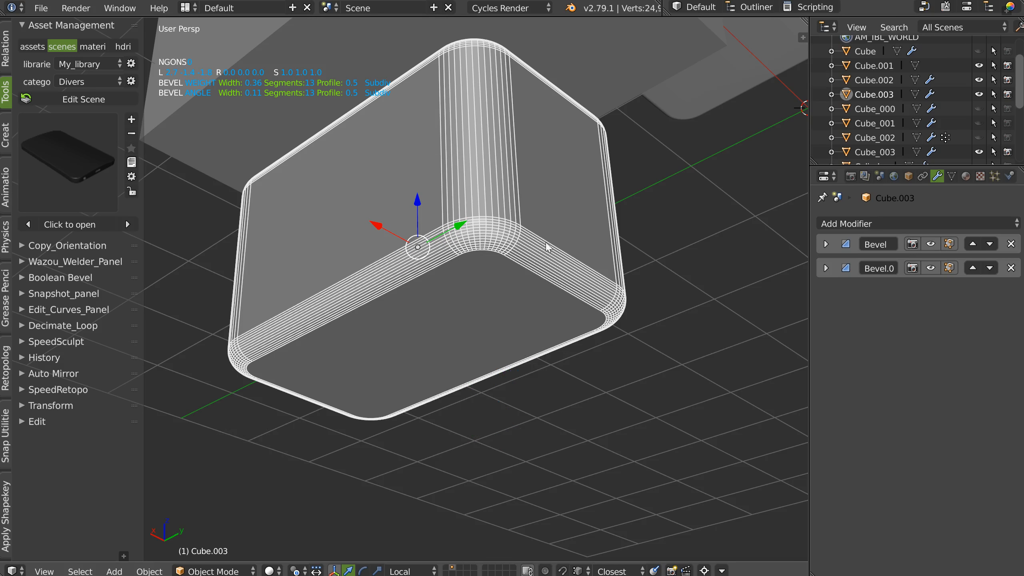
Raise the lower rounded box along Z to about 0.3, inside the large box
scroll(546, 241, down, 3)
middle_drag(468, 221, 459, 286)
drag(409, 310, 400, 110)
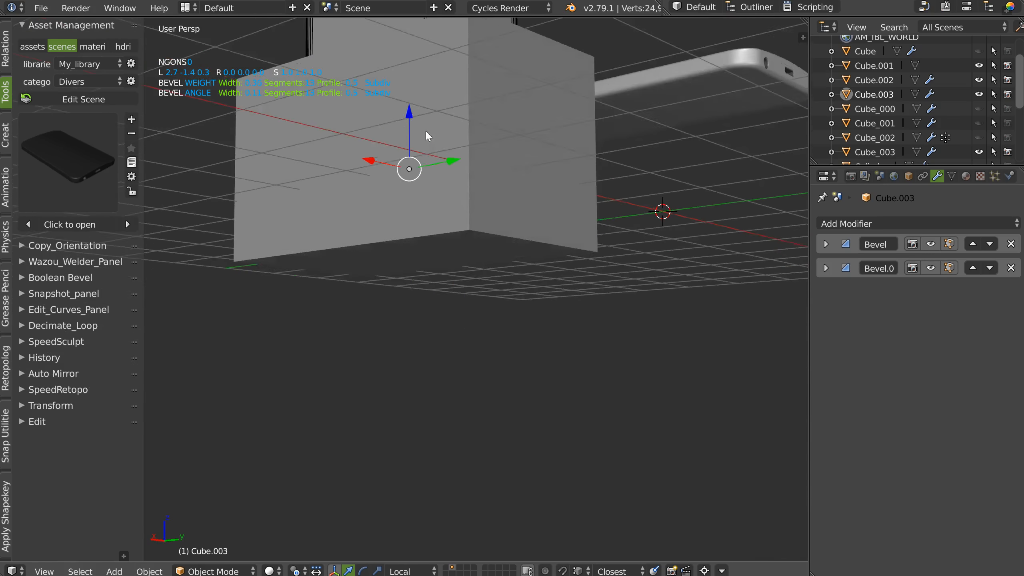
Apply a Boolean intersection to the large box using the lower rounded box as the cutter
middle_drag(420, 128, 525, 272)
right_click(510, 263)
key(space)
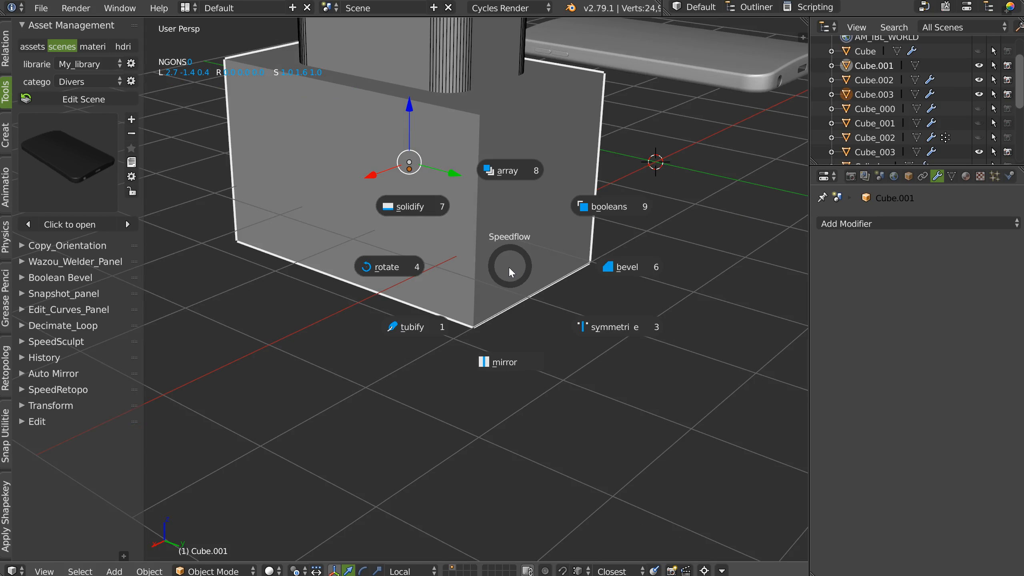
click(613, 209)
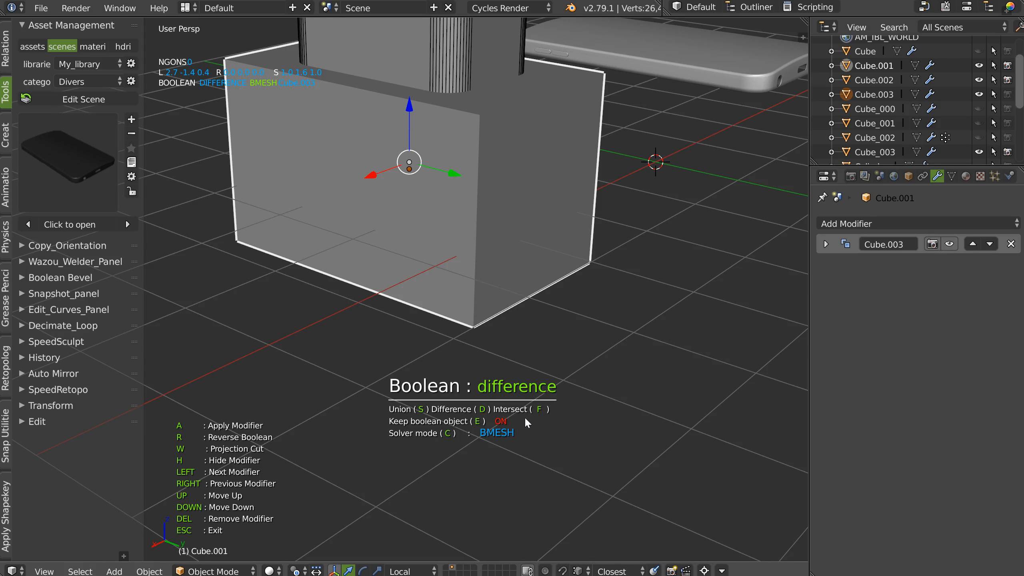
key(f)
scroll(466, 242, up, 4)
middle_drag(467, 243, 459, 222)
scroll(459, 222, down, 4)
middle_drag(467, 299, 444, 229)
key(Escape)
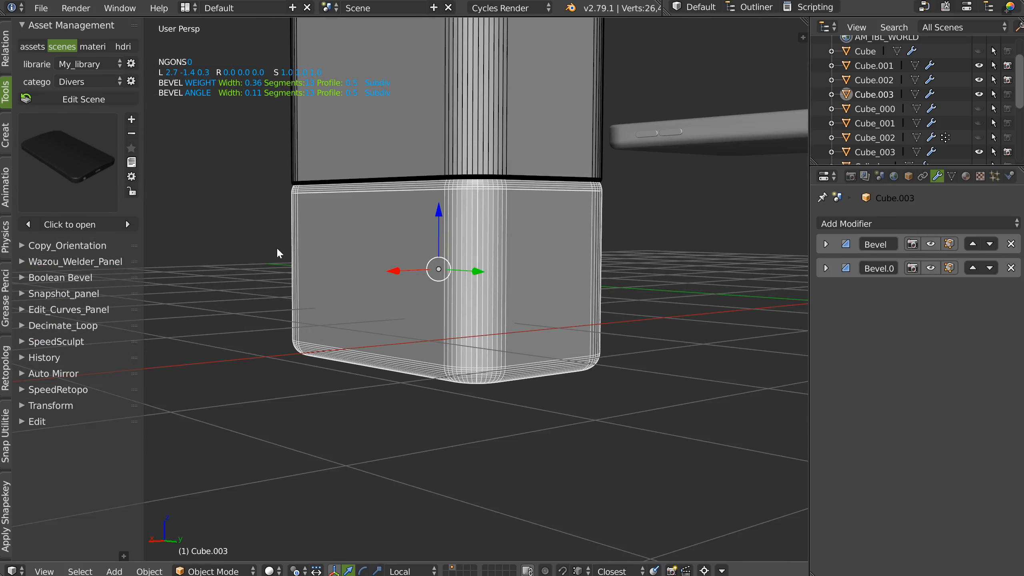
Add a plane at the lower cutter's centre and enlarge it to a scale of about 1.5
middle_drag(340, 256, 471, 298)
right_click(471, 298)
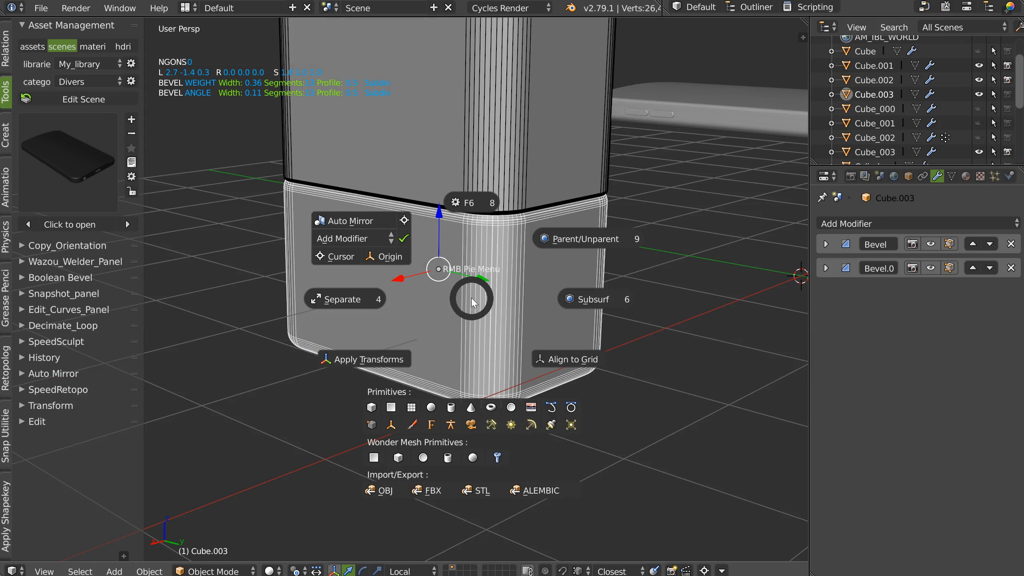
click(393, 409)
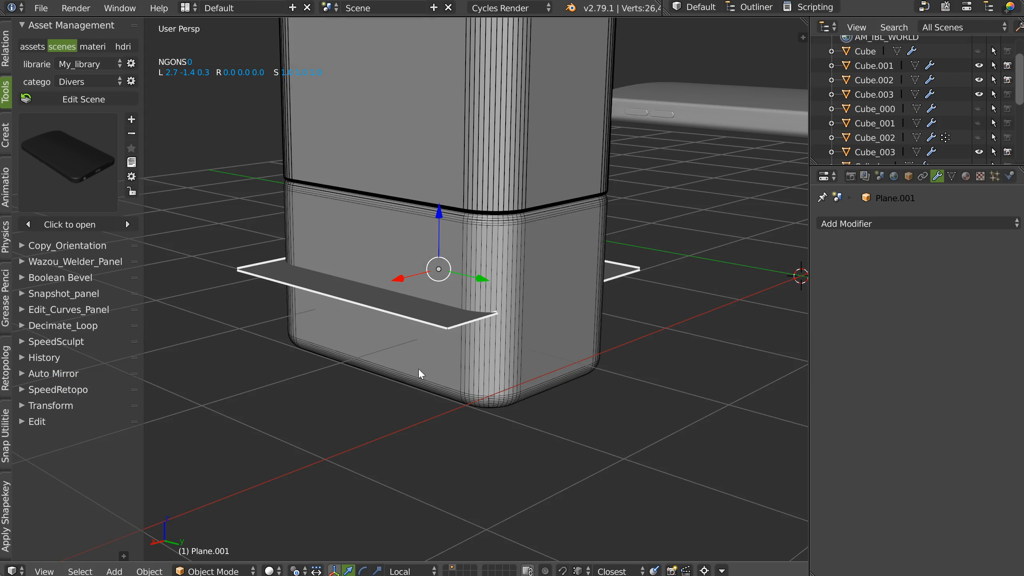
key(s)
click(583, 321)
middle_drag(583, 321, 479, 355)
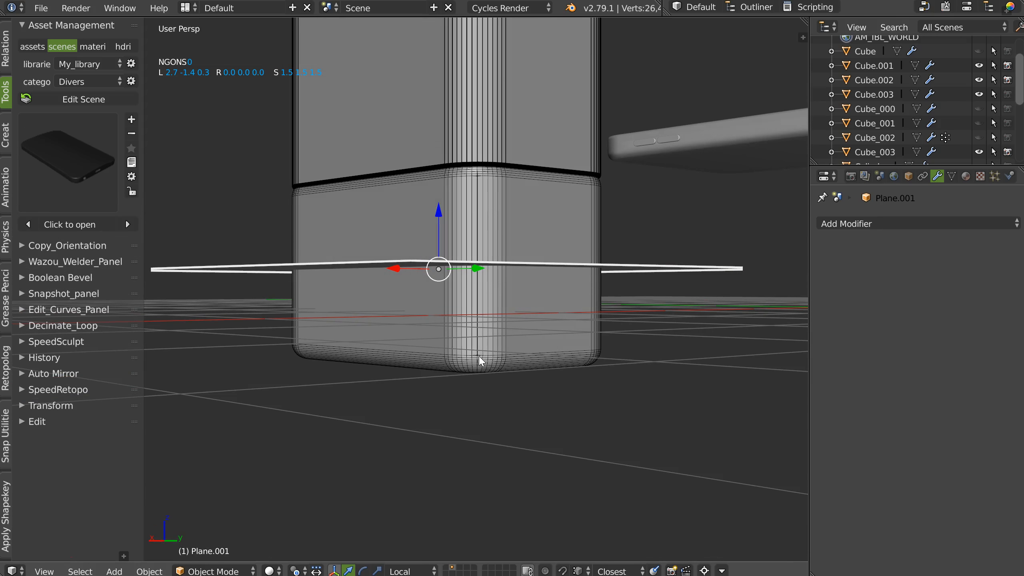
click(494, 334)
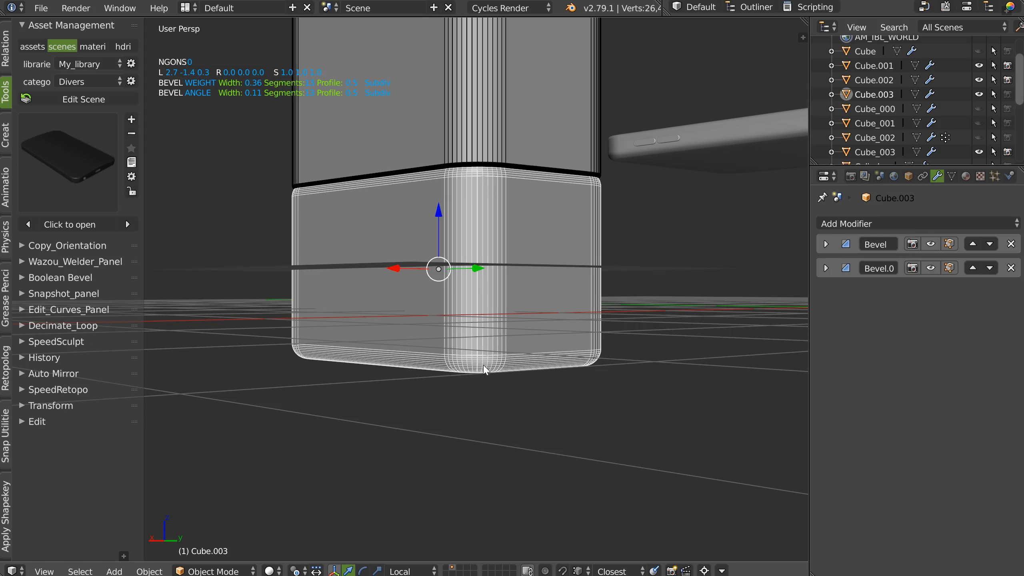
double_click(873, 94)
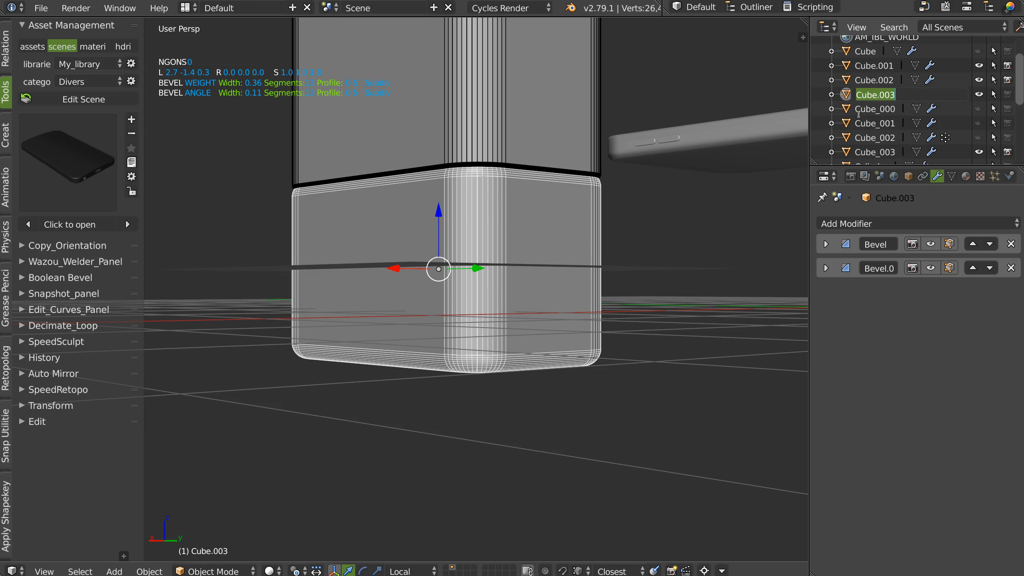
key(Return)
shift+right_click(479, 313)
key(ctrl+KP_Multiply)
middle_drag(477, 271, 344, 317)
Add a Boolean to the large box using the plane as the cutter, with the Carve solver
right_click(328, 301)
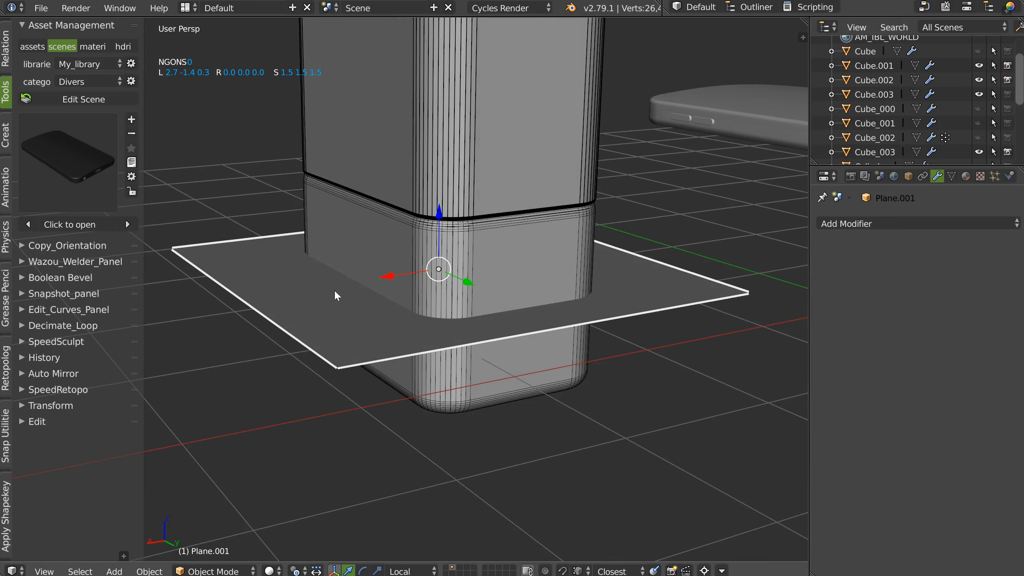
shift+right_click(414, 242)
middle_drag(415, 247, 443, 276)
key(space)
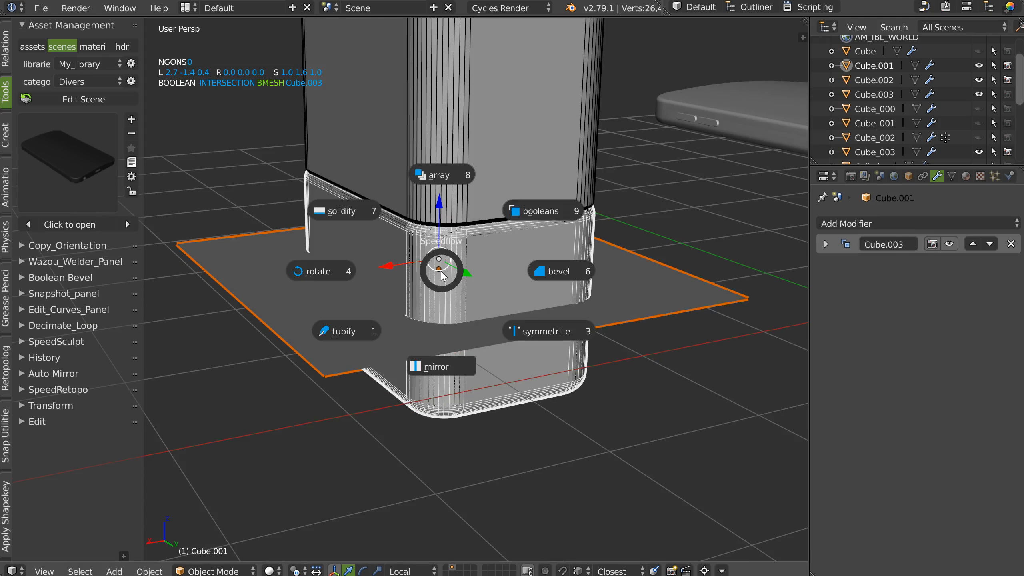
click(548, 210)
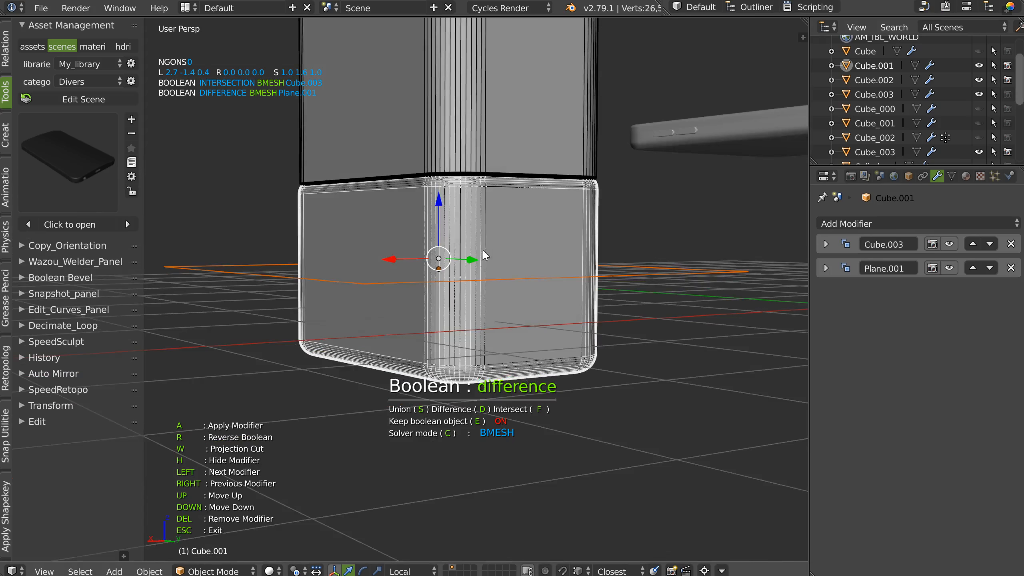
scroll(501, 397, up, 2)
key(c)
middle_drag(489, 438, 475, 423)
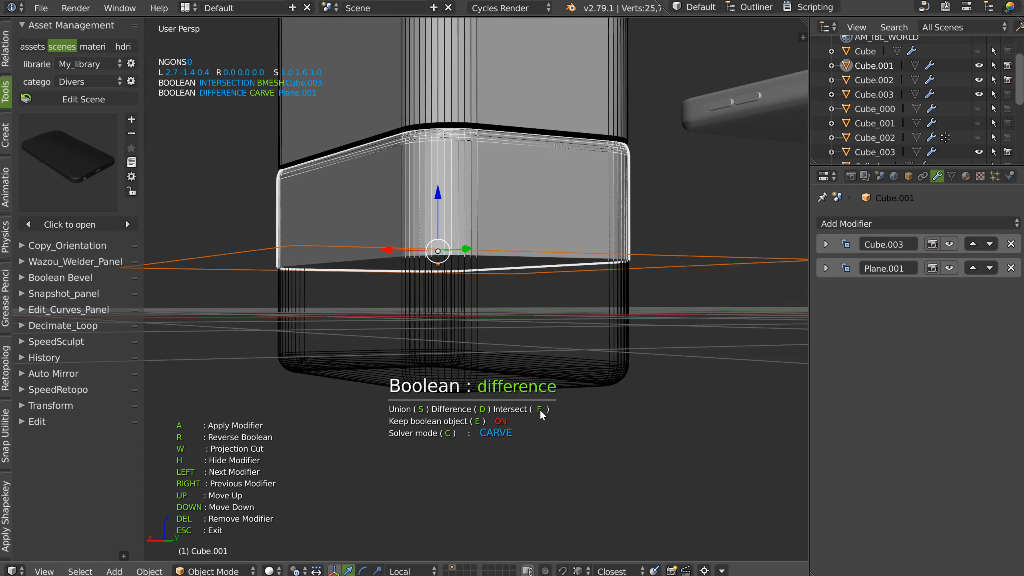
Switch the plane Boolean's operation to Intersect
key(f)
mouse_move(539, 410)
middle_down()
mouse_move(479, 322)
mouse_move(547, 405)
middle_up()
key(Escape)
Lower the splitting plane along Z to about -0.2, near the base of the rounded box
middle_drag(697, 354, 650, 245)
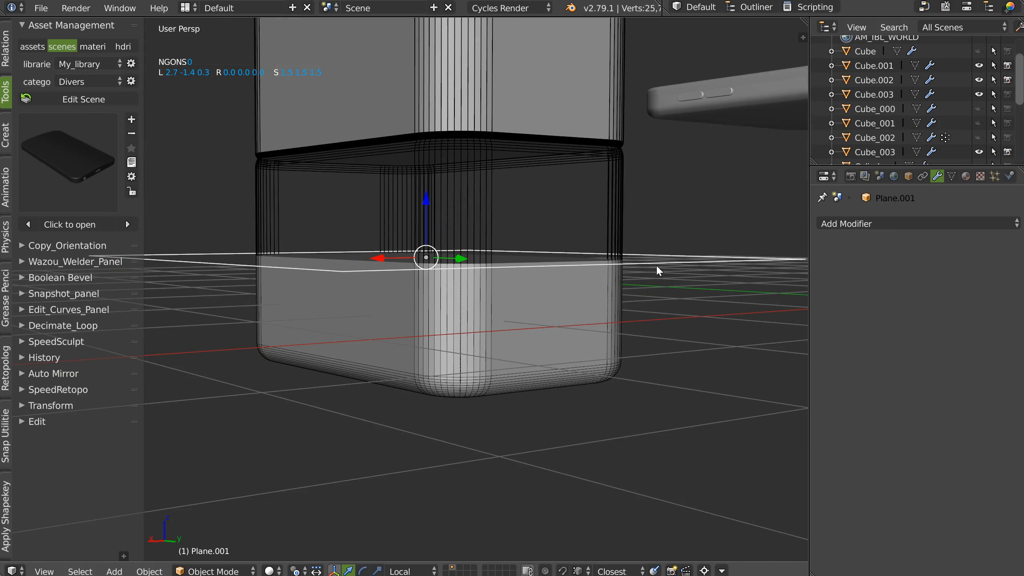
right_click(425, 236)
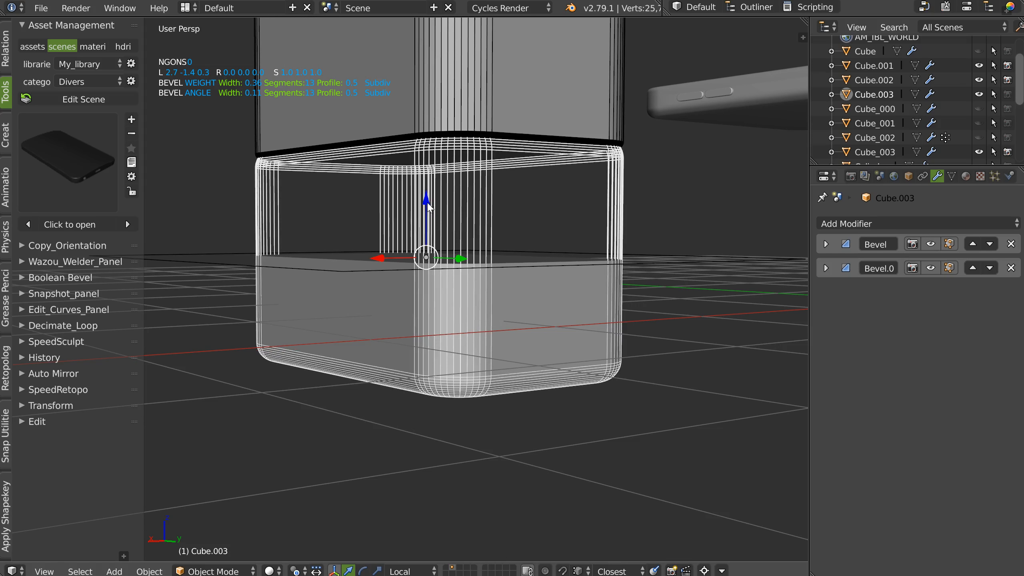
right_click(679, 266)
drag(426, 203, 410, 285)
scroll(502, 245, down, 2)
middle_drag(509, 130, 529, 155)
scroll(524, 206, up, 1)
shift+middle_drag(583, 104, 579, 158)
scroll(579, 158, down, 3)
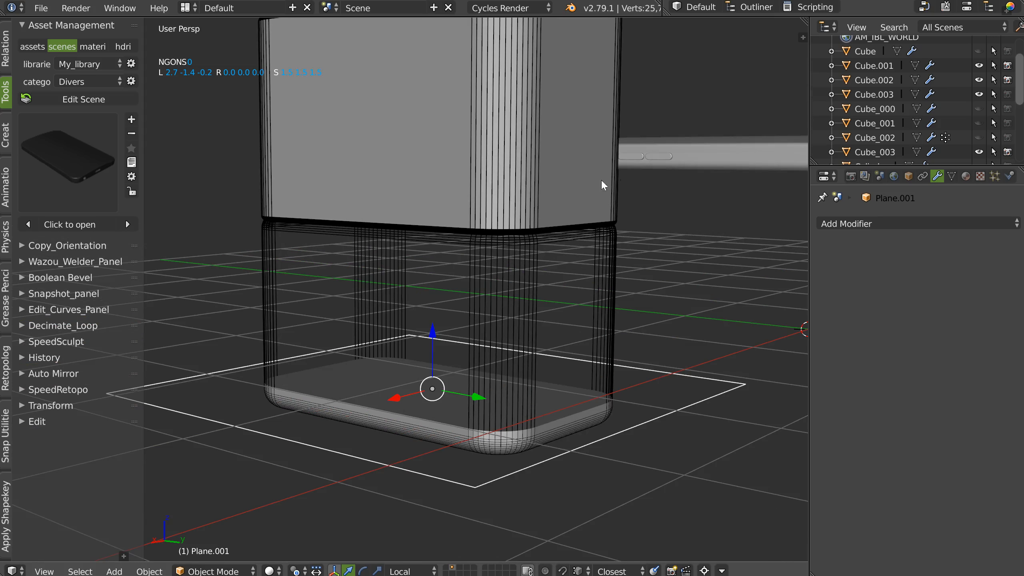
scroll(579, 287, up, 5)
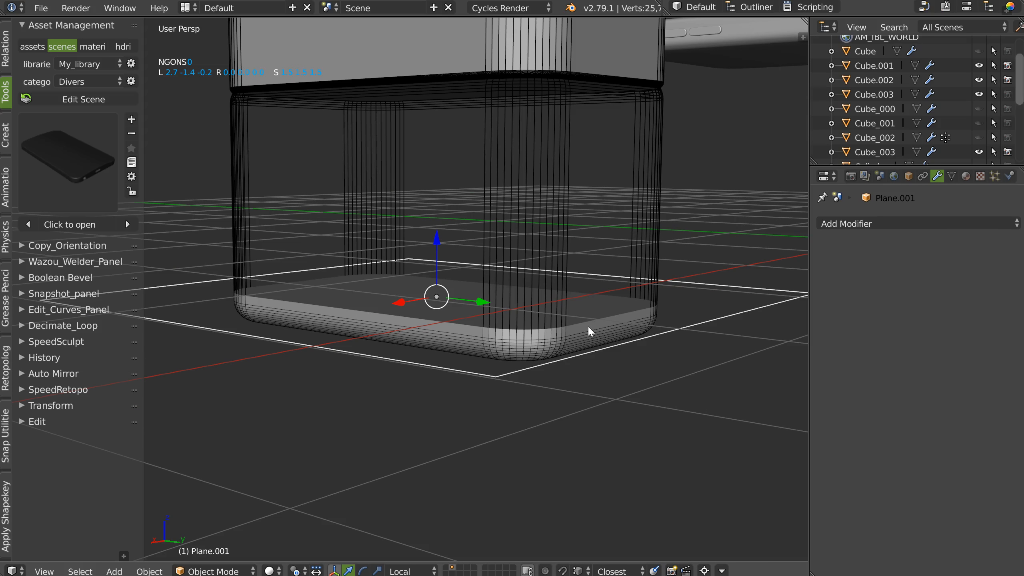
Duplicate the cut base piece in place and disable both Boolean modifiers on the copy in the viewport
right_click(587, 325)
scroll(597, 311, down, 2)
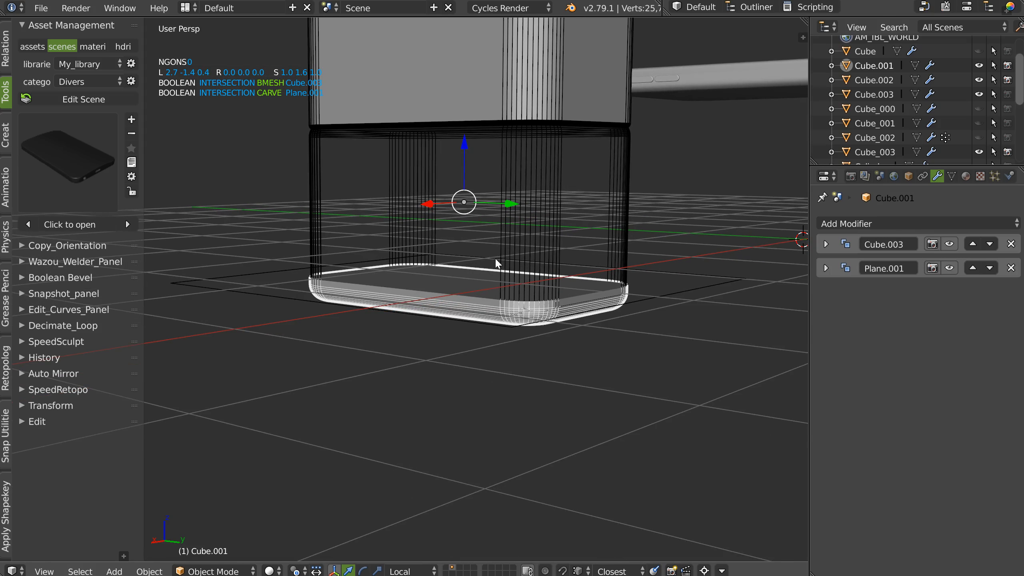
key(shift+d)
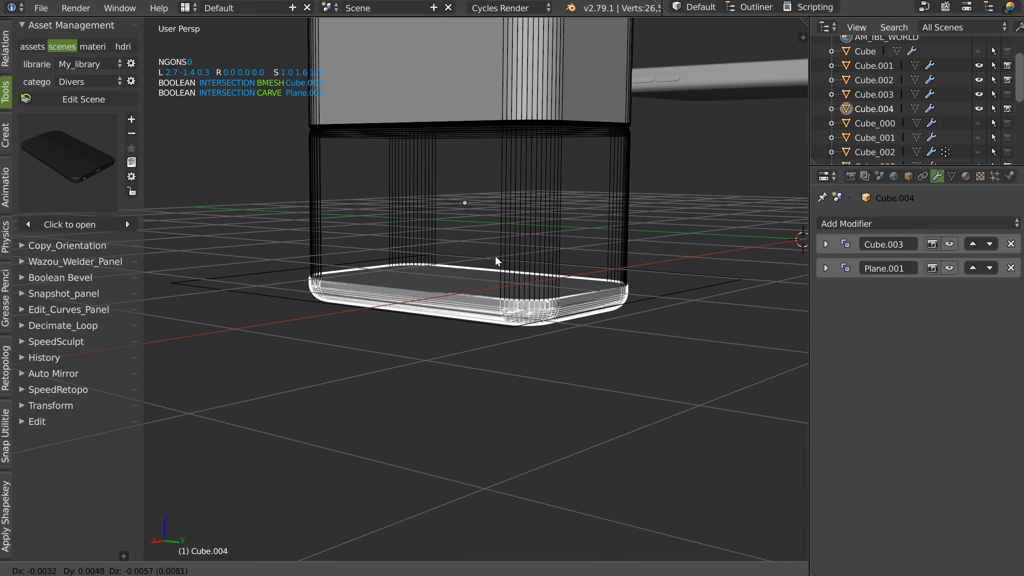
right_click(495, 255)
click(950, 245)
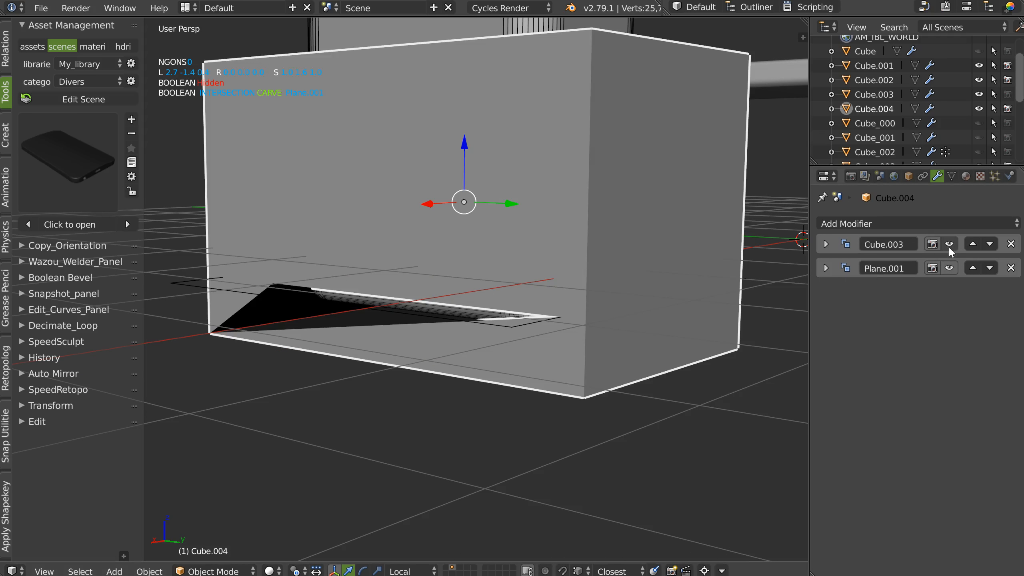
click(951, 268)
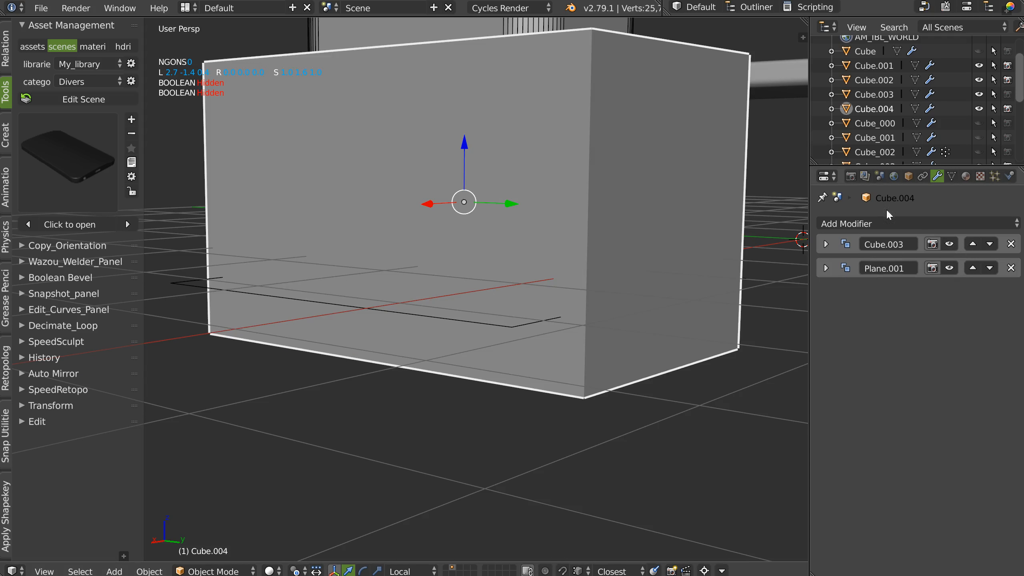
Lower the upper rounded box along Z to about 0.6 so it sits inside the duplicated box
shift+middle_drag(495, 154, 472, 271)
right_click(451, 103)
drag(443, 118, 442, 254)
Apply a Boolean intersection to the duplicated box using the upper rounded box as the cutter
right_click(598, 233)
key(space)
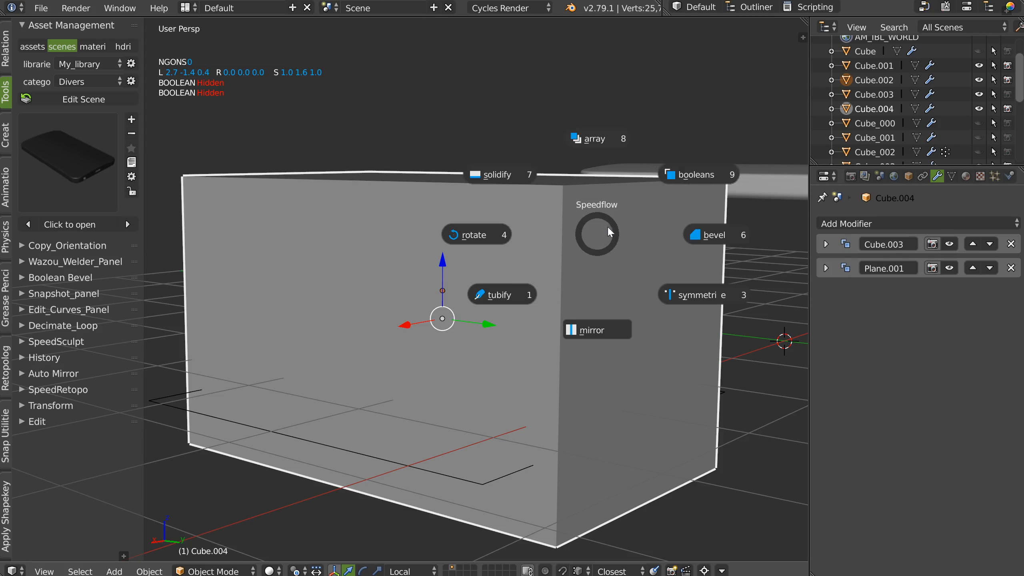
click(692, 177)
key(f)
middle_drag(504, 271, 419, 214)
middle_drag(365, 192, 508, 262)
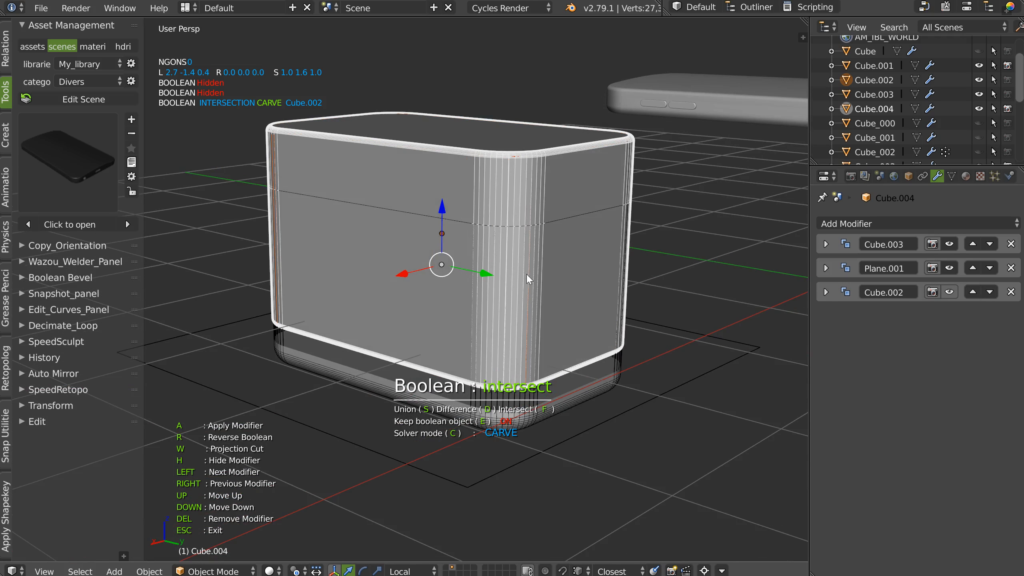
key(Escape)
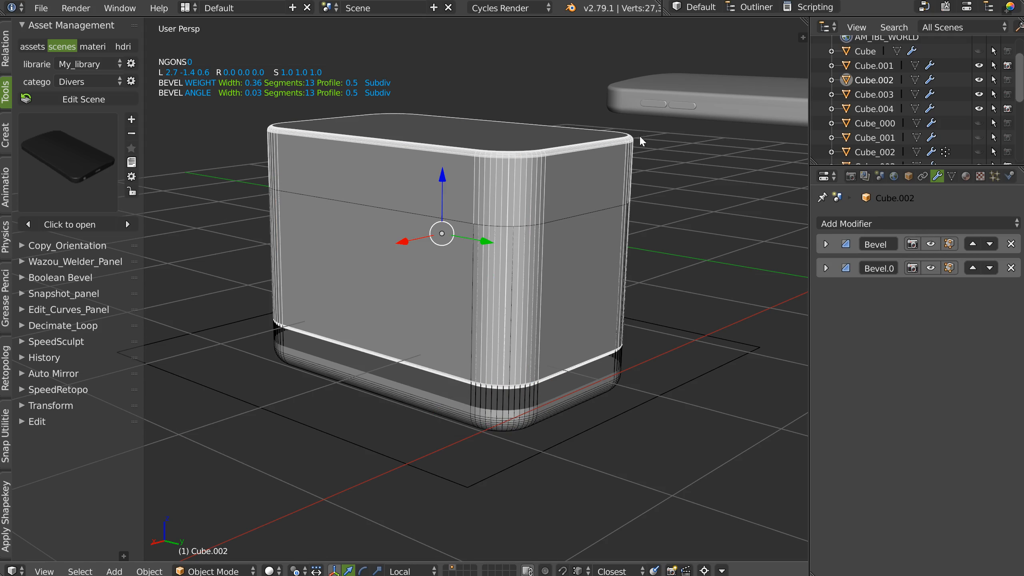
Move the duplicated box and its rounded cutter together down the local Z axis by about 1.28
right_click(555, 174)
right_click(548, 159)
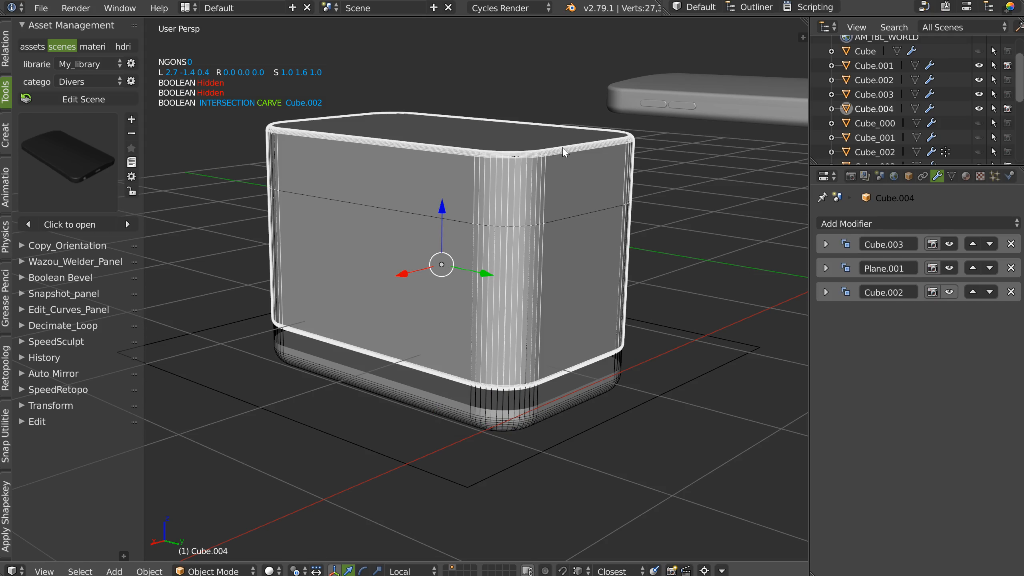
key(g)
key(z)
key(z)
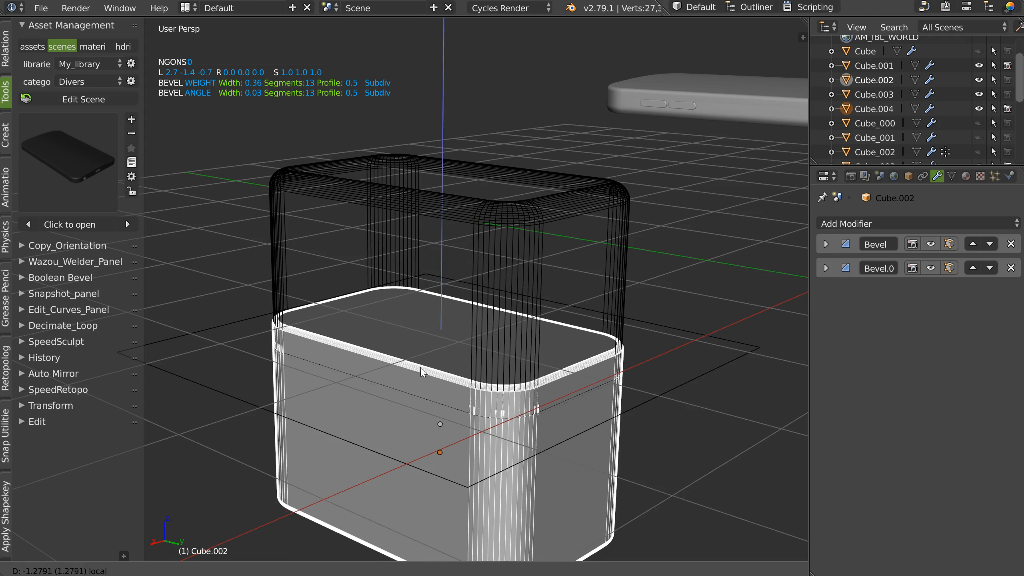
click(426, 362)
shift+middle_drag(507, 312, 485, 232)
scroll(484, 230, up, 2)
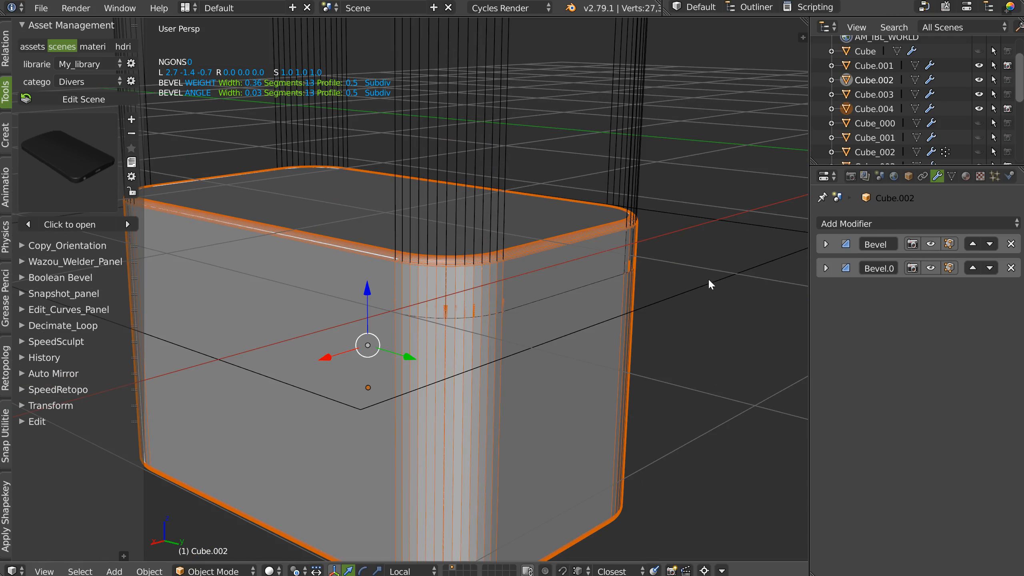
Move the Cube.002 Boolean above the Plane.001 Boolean in the duplicated box's modifier stack, keeping it enabled
right_click(681, 302)
right_click(556, 258)
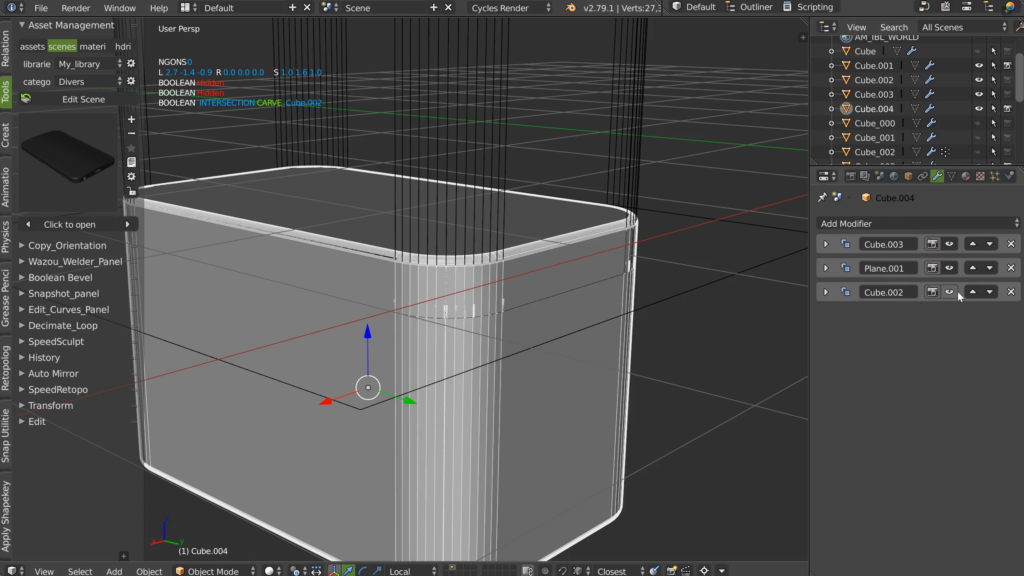
click(973, 291)
click(950, 269)
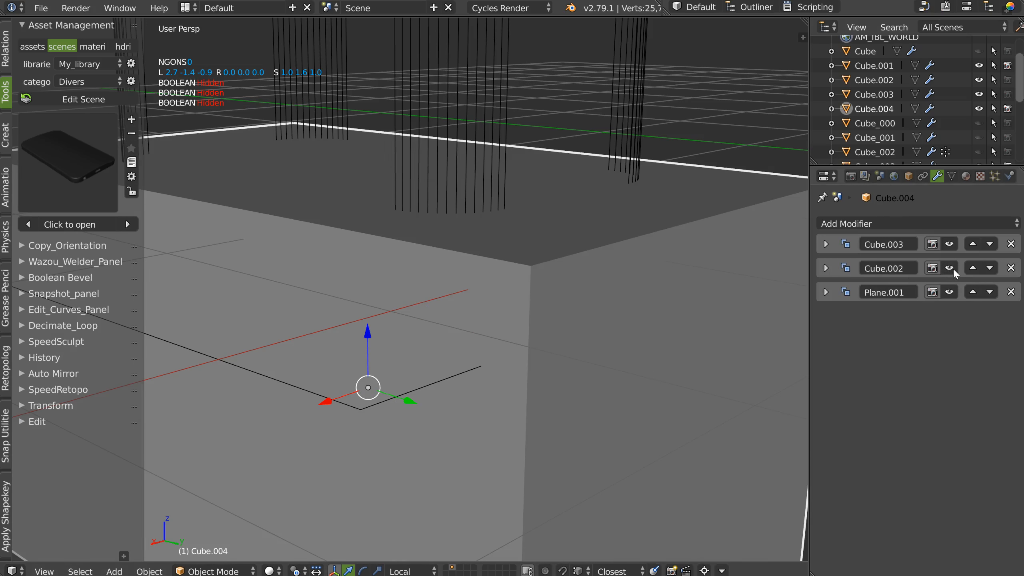
click(955, 270)
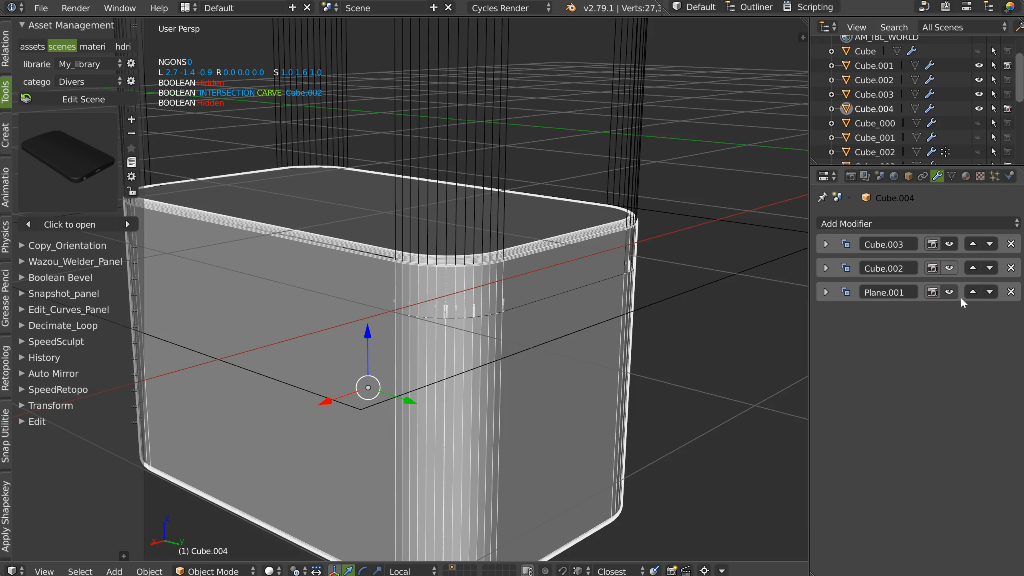
Set the duplicated box's Plane.001 Boolean to Difference and remove its Cube.003 Boolean
click(825, 292)
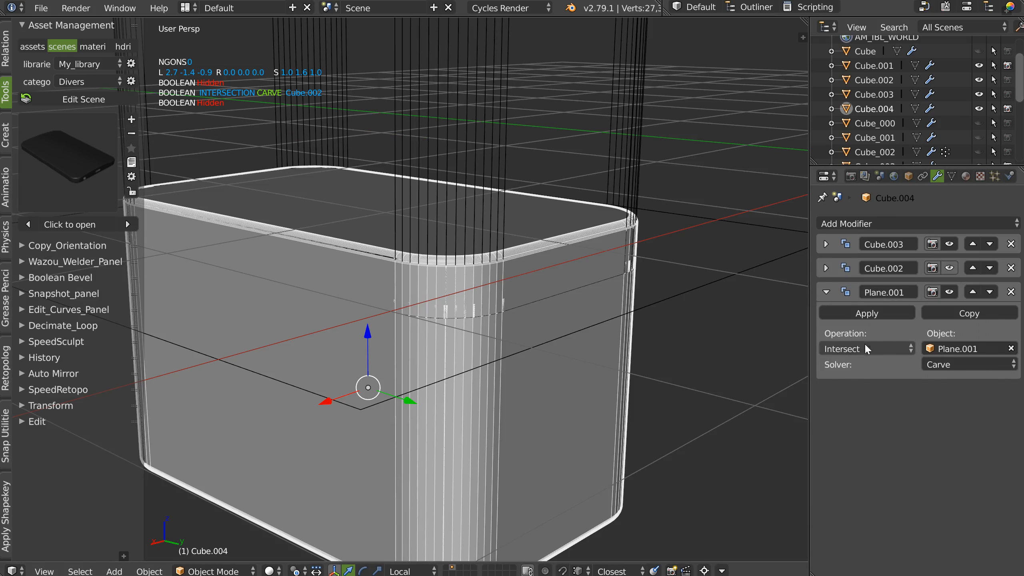
click(862, 348)
click(848, 298)
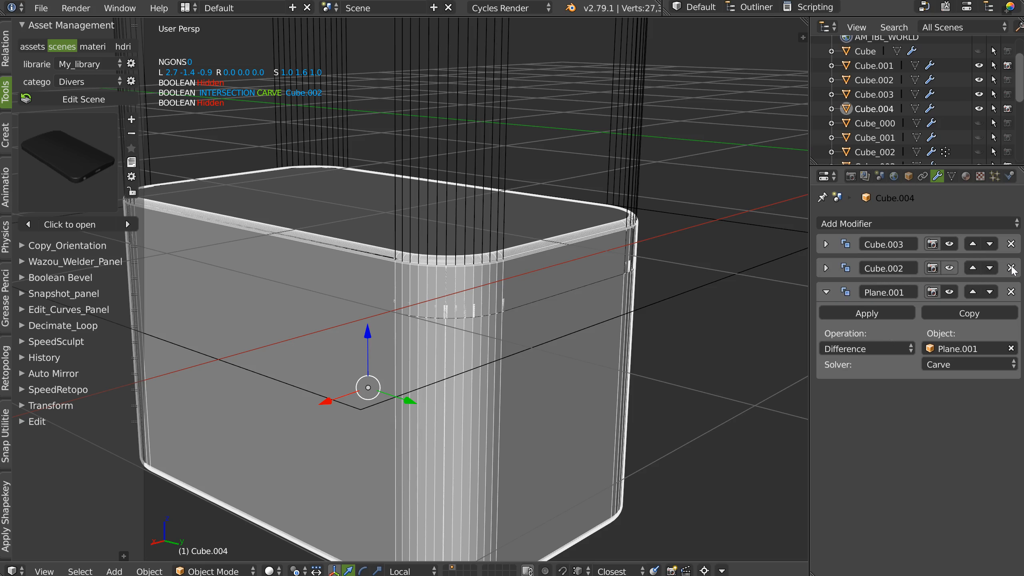
click(1010, 244)
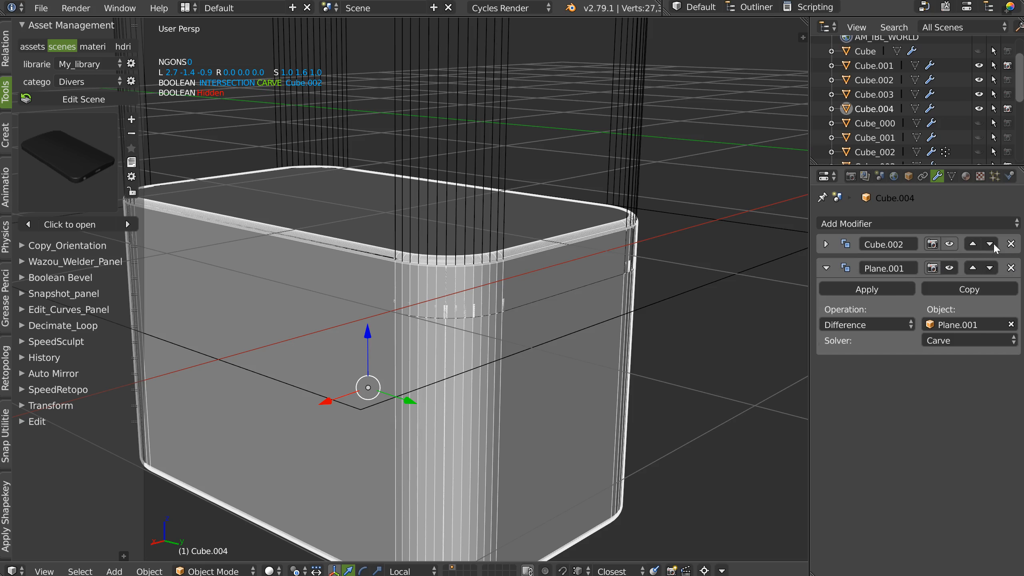
Hide the wireframe rounded cutter Cube.003 that shapes the base piece
scroll(542, 295, down, 2)
right_click(649, 272)
middle_drag(650, 273, 459, 398)
right_click(459, 399)
right_click(470, 119)
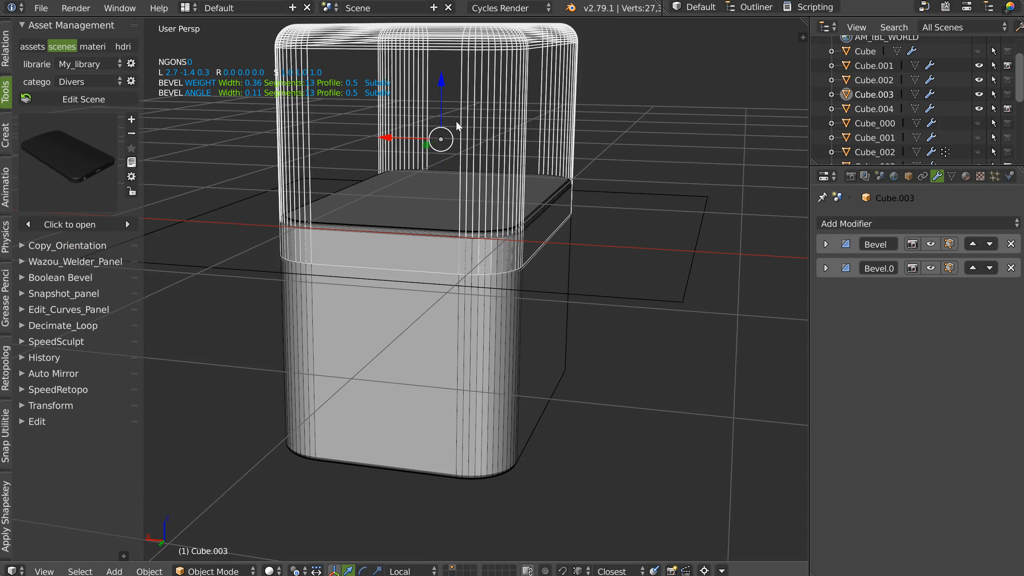
key(h)
right_click(496, 241)
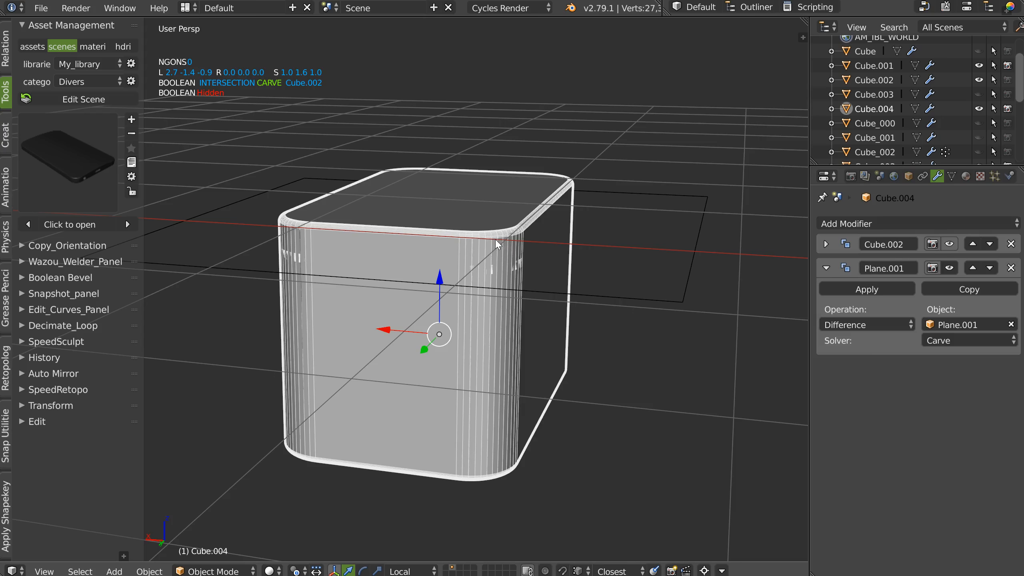
drag(439, 282, 439, 300)
key(ctrl+z)
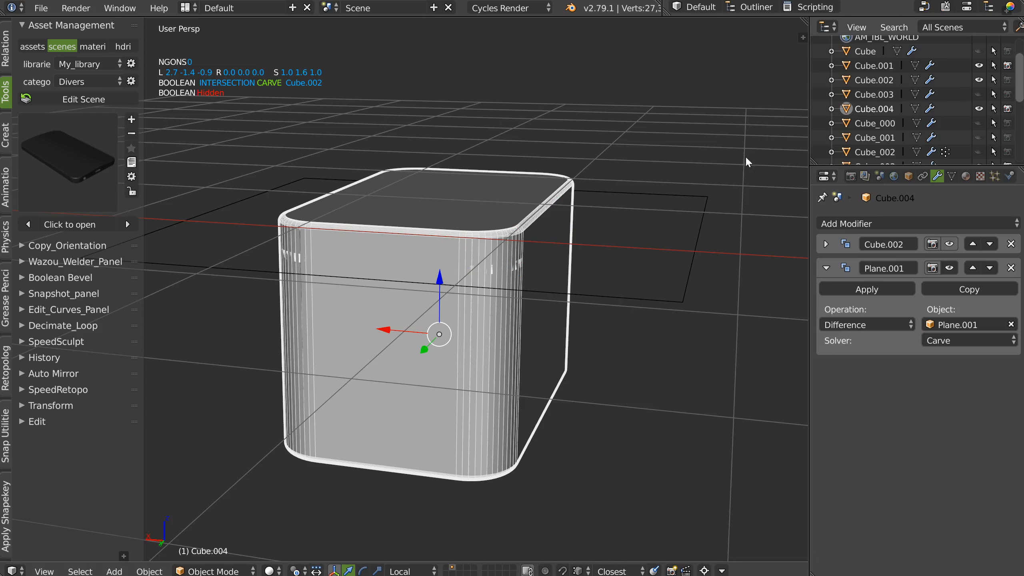
right_click(515, 267)
key(g)
key(z)
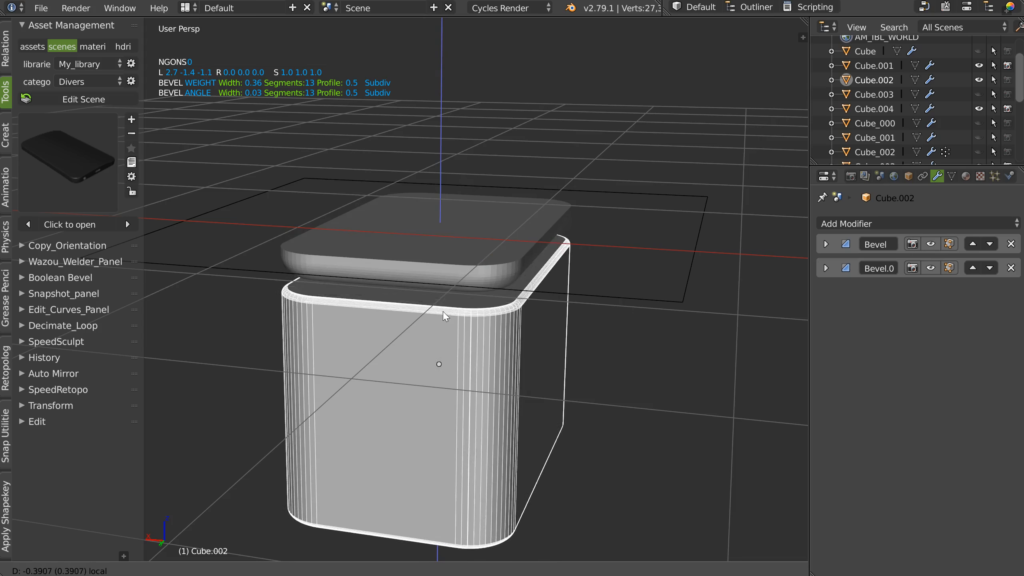
click(445, 254)
middle_drag(499, 263, 582, 241)
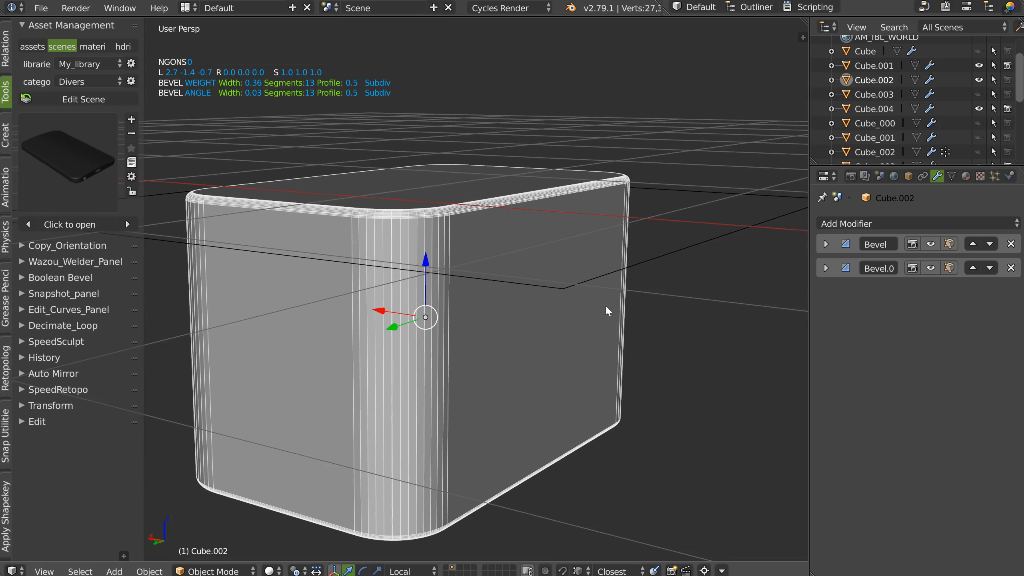
Hide the rounded cutter Cube.002 and re-enable the duplicated box's plane Boolean in the viewport
right_click(562, 286)
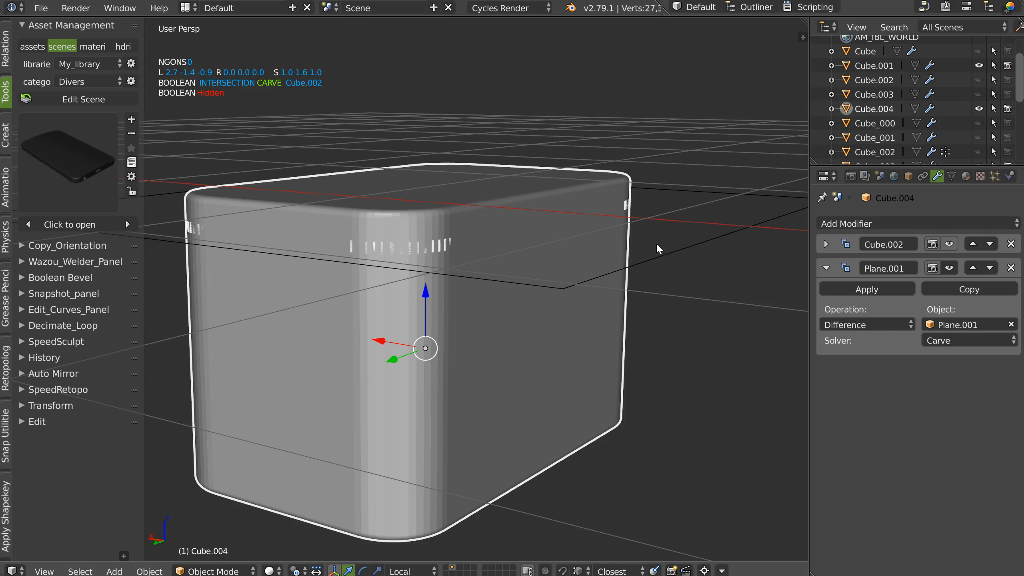
click(950, 268)
middle_drag(504, 232, 535, 208)
middle_drag(491, 233, 486, 258)
Enable Auto Smooth at 60° on the top piece and the base piece
right_click(489, 263)
right_click(489, 258)
key(q)
click(400, 175)
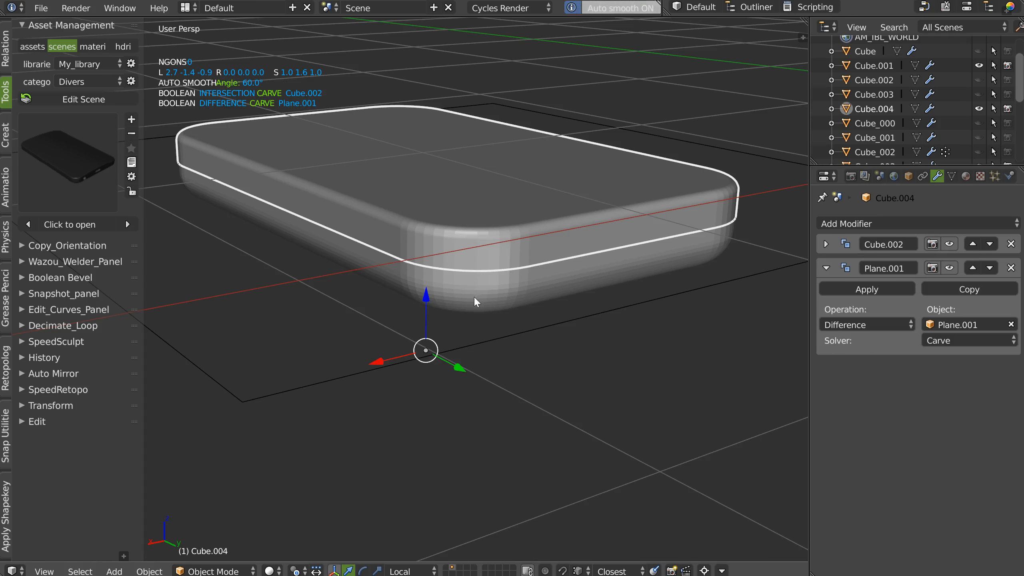
right_click(475, 299)
key(q)
click(389, 221)
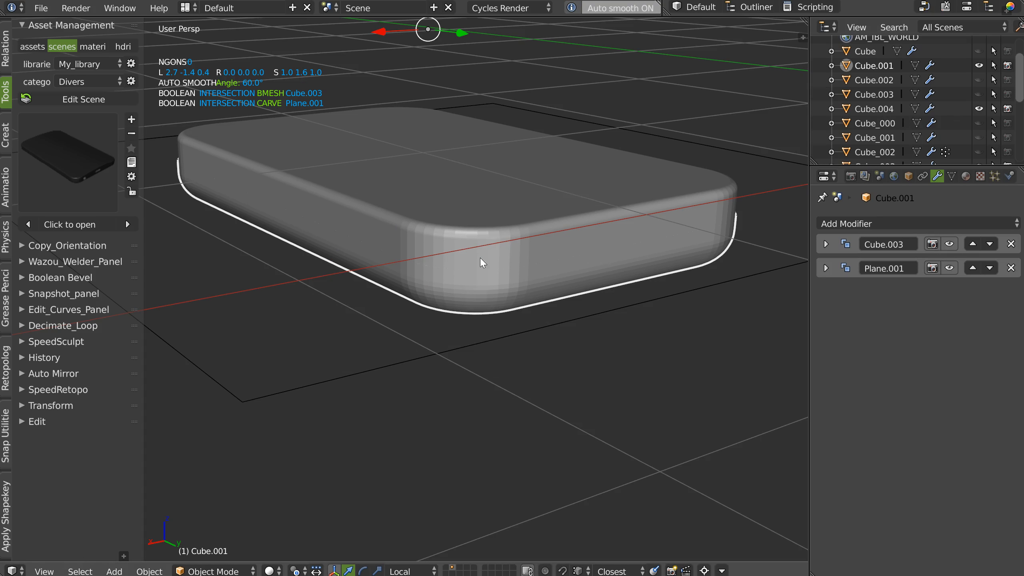
Enable Auto Smooth at 60° on the rounded cutter Cube.003 of the base piece, then hide that cutter again
key(q)
click(554, 201)
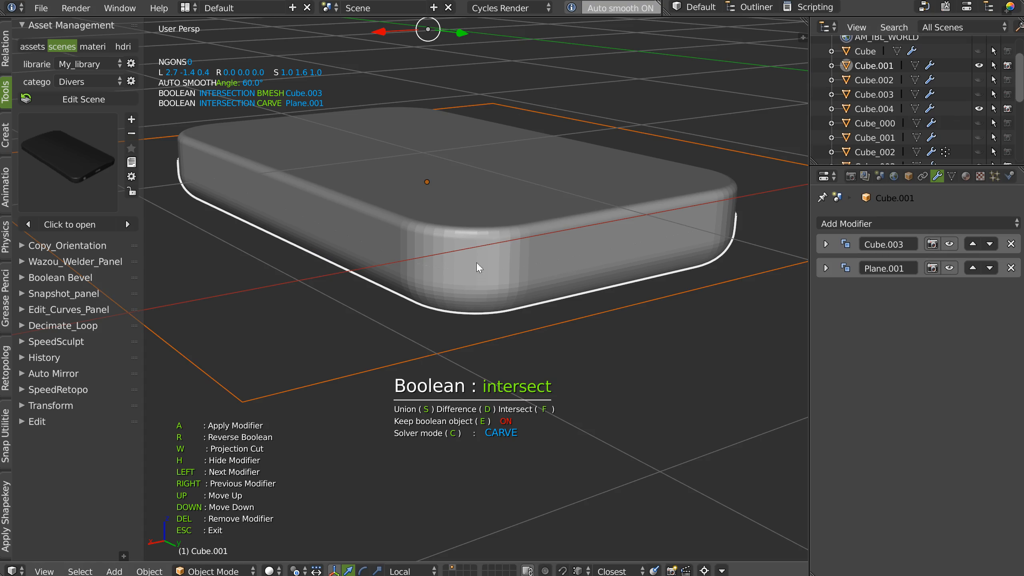
click(510, 289)
key(space)
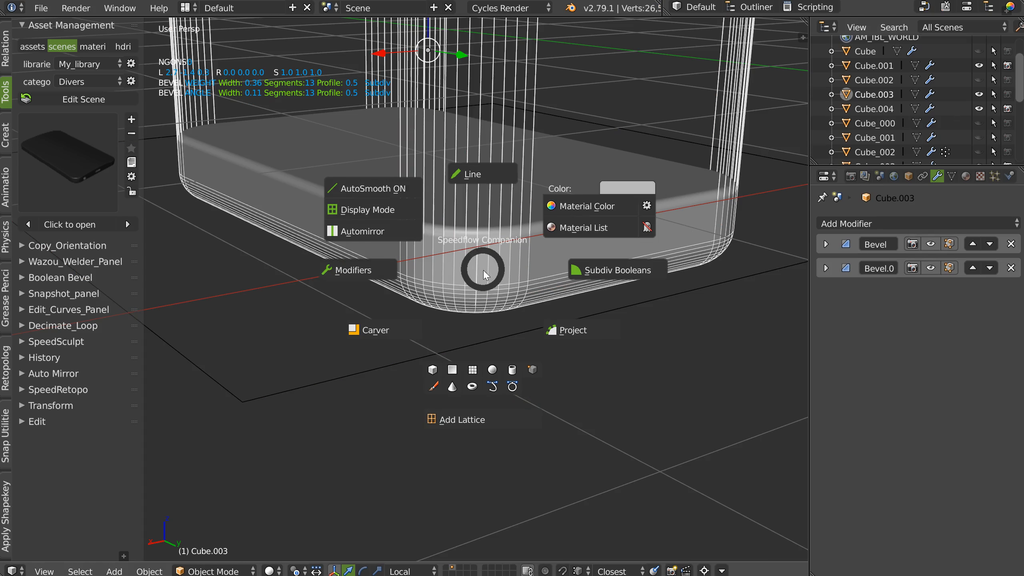
click(388, 188)
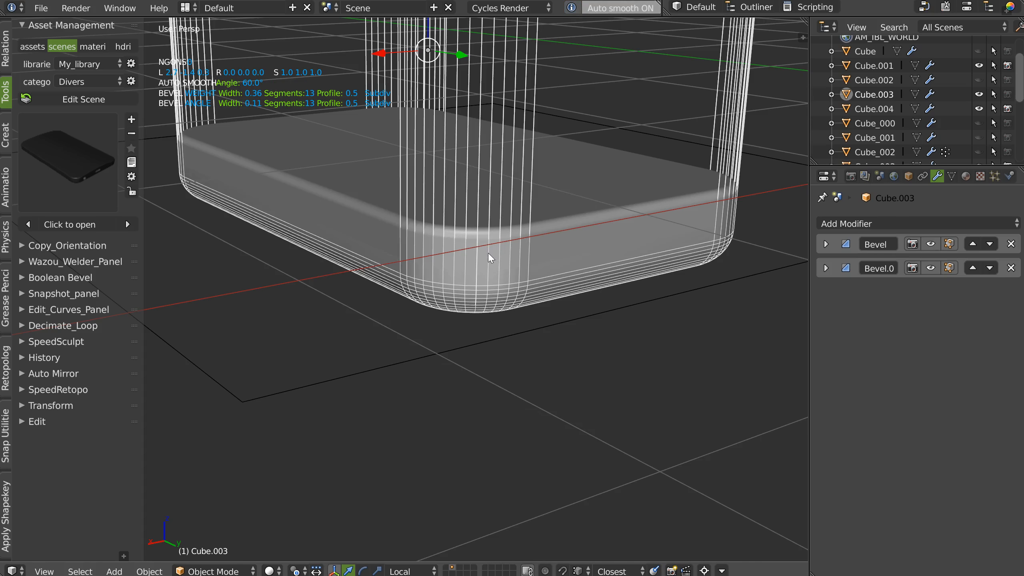
key(h)
Reveal the top piece's rounded cutter Cube.002, enable Auto Smooth on it, and hide it again
right_click(475, 234)
key(space)
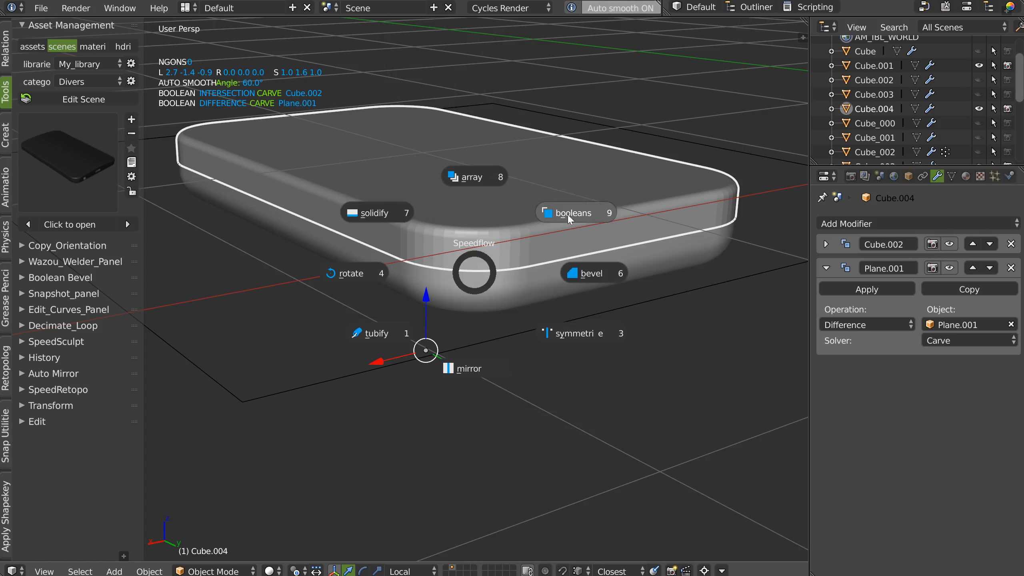
click(564, 213)
key(Right)
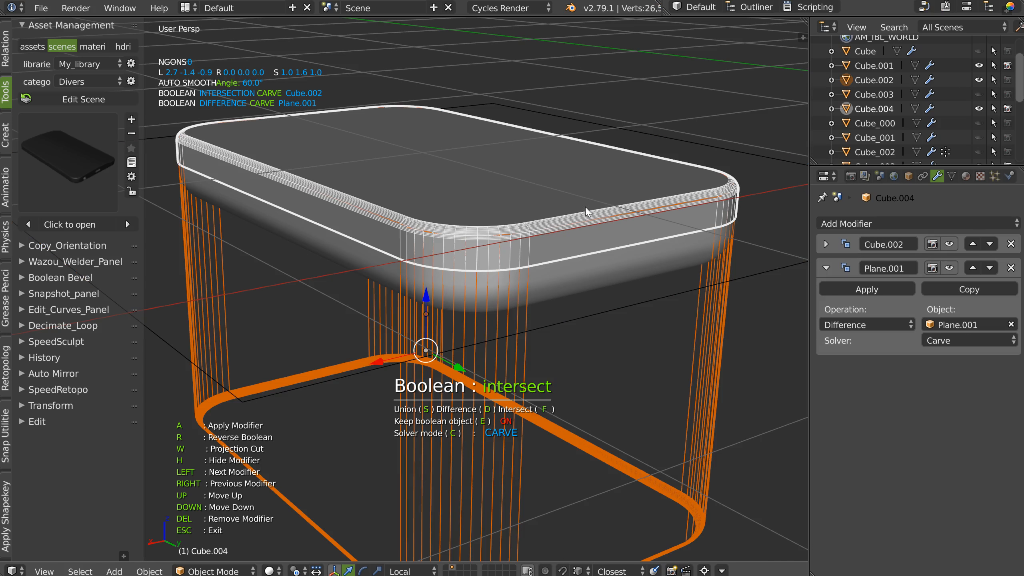
right_click(491, 240)
key(space)
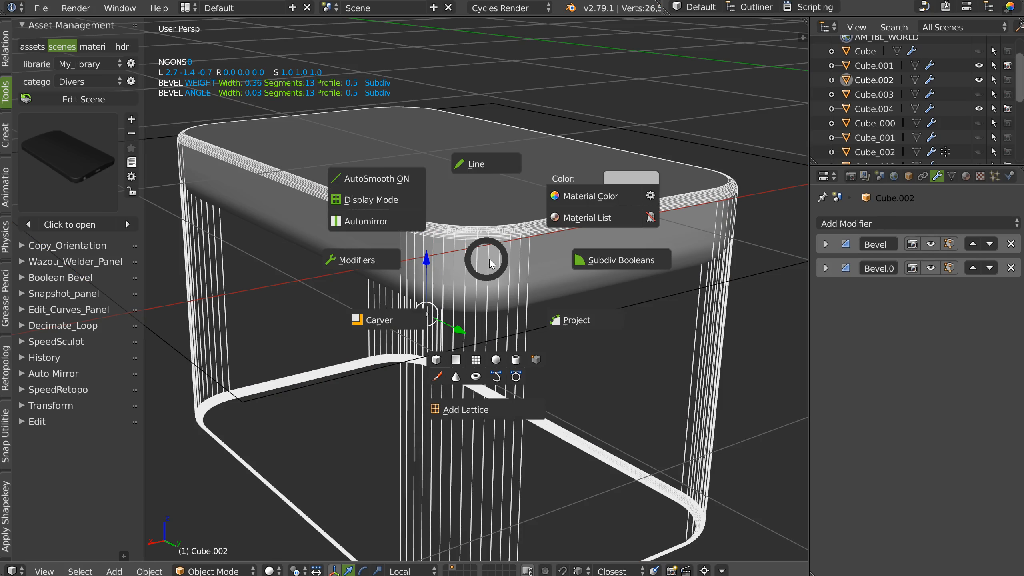
click(399, 176)
key(h)
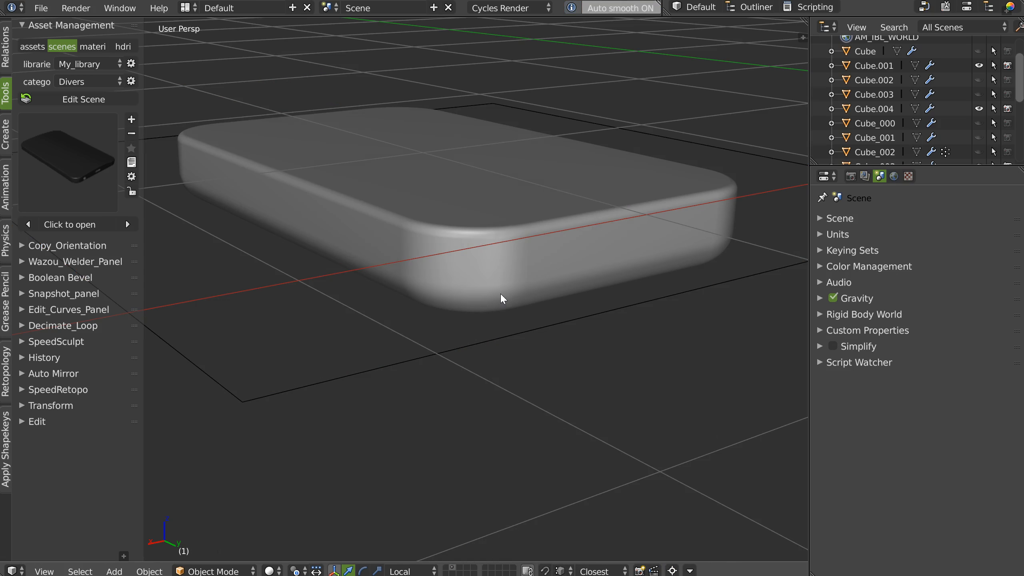
Try a Solidify modifier with a thickness of about -0.06 on the cutting plane Plane.001
middle_drag(507, 263, 496, 245)
right_click(490, 208)
middle_drag(474, 196, 469, 227)
right_click(513, 344)
key(alt+q)
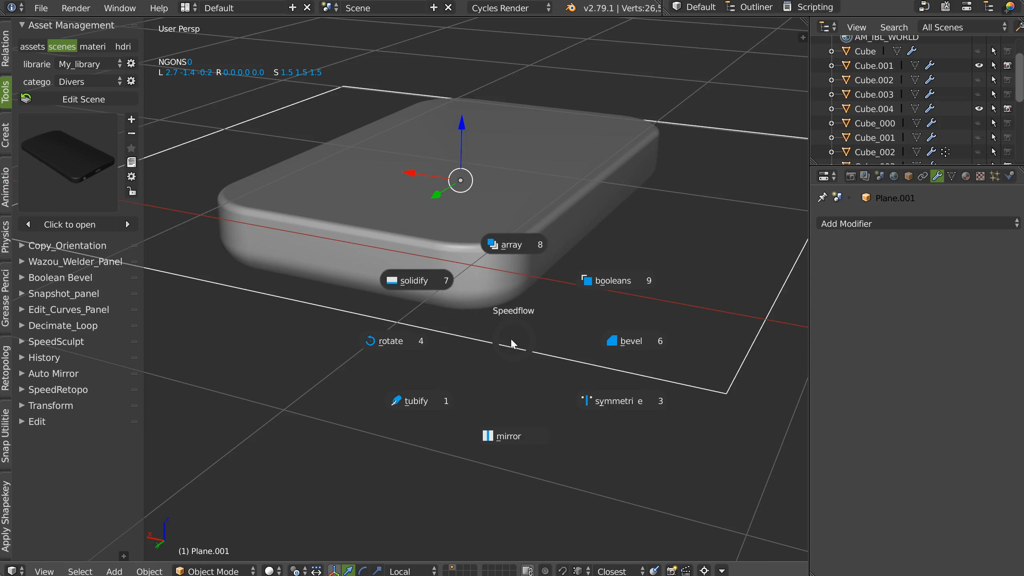
click(427, 283)
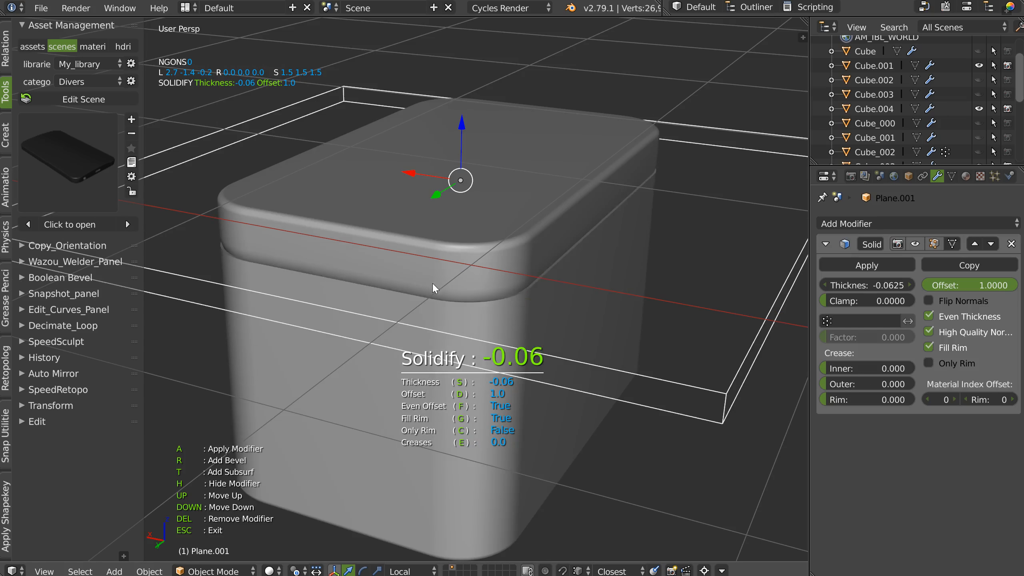
click(426, 287)
key(Delete)
Try hiding the top piece Cube.004 in a rendered preview of the split box
middle_drag(509, 271, 516, 223)
right_click(506, 221)
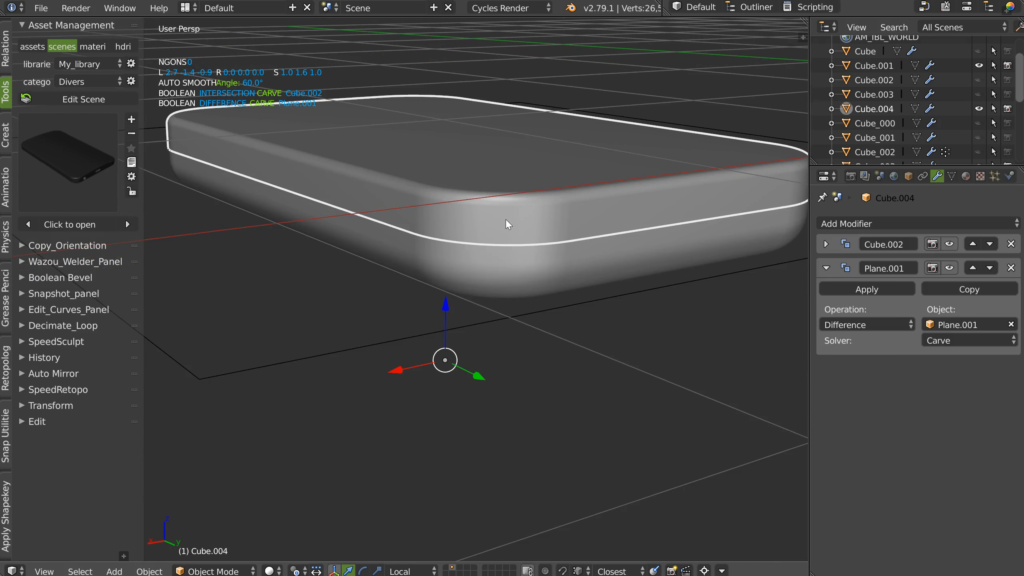
key(z)
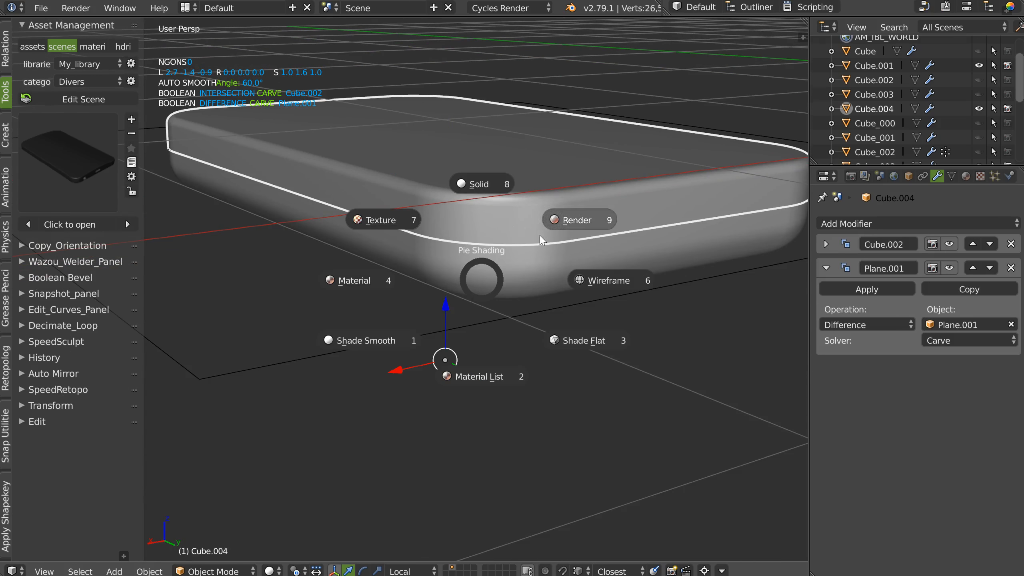
click(585, 221)
scroll(572, 229, down, 3)
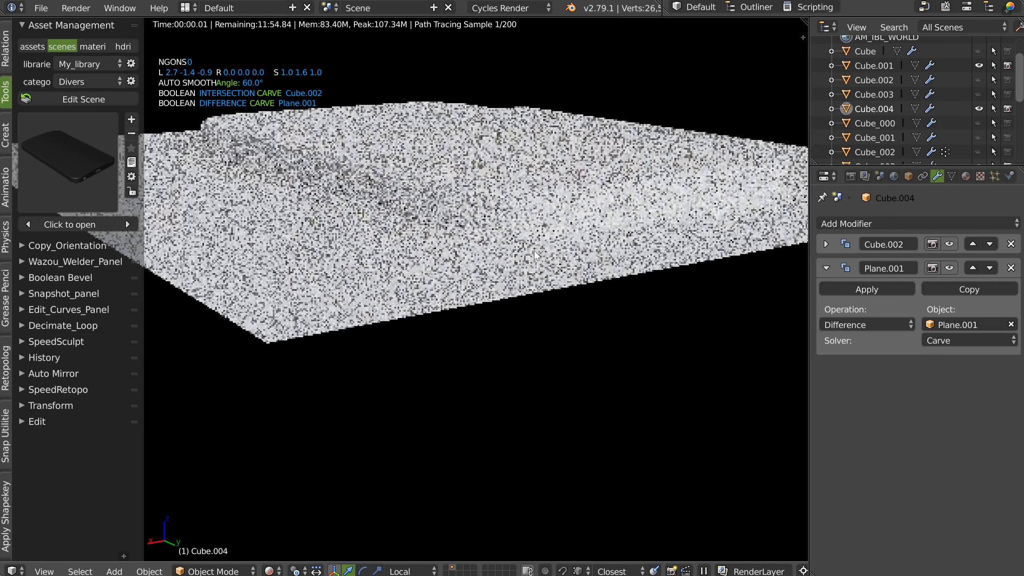
middle_drag(571, 230, 405, 310)
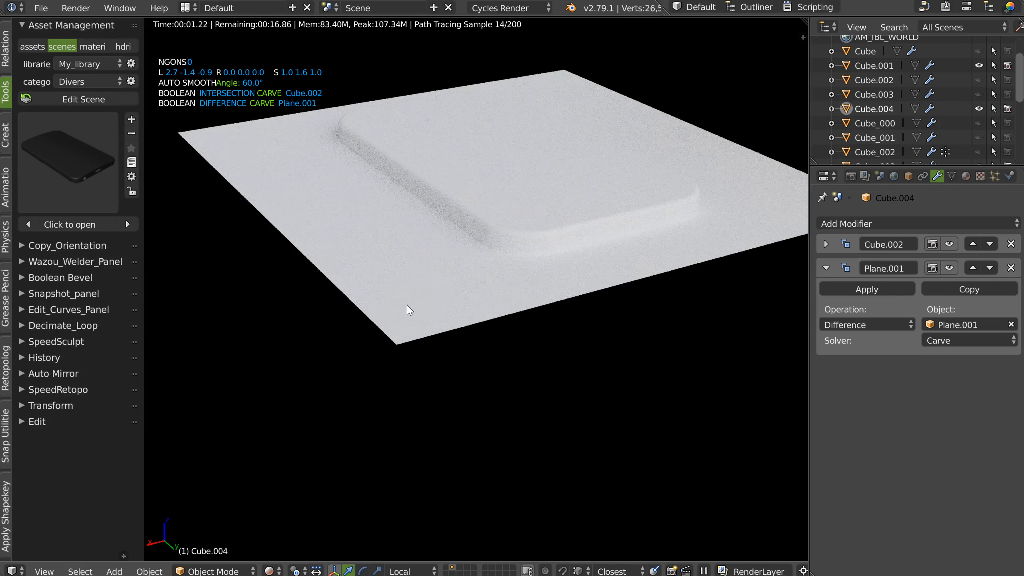
key(h)
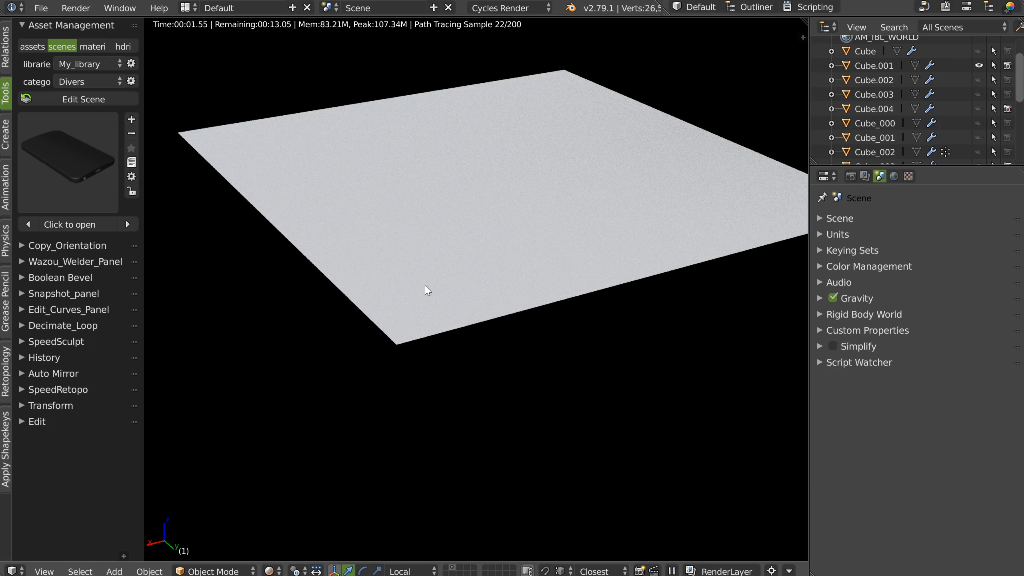
key(alt+h)
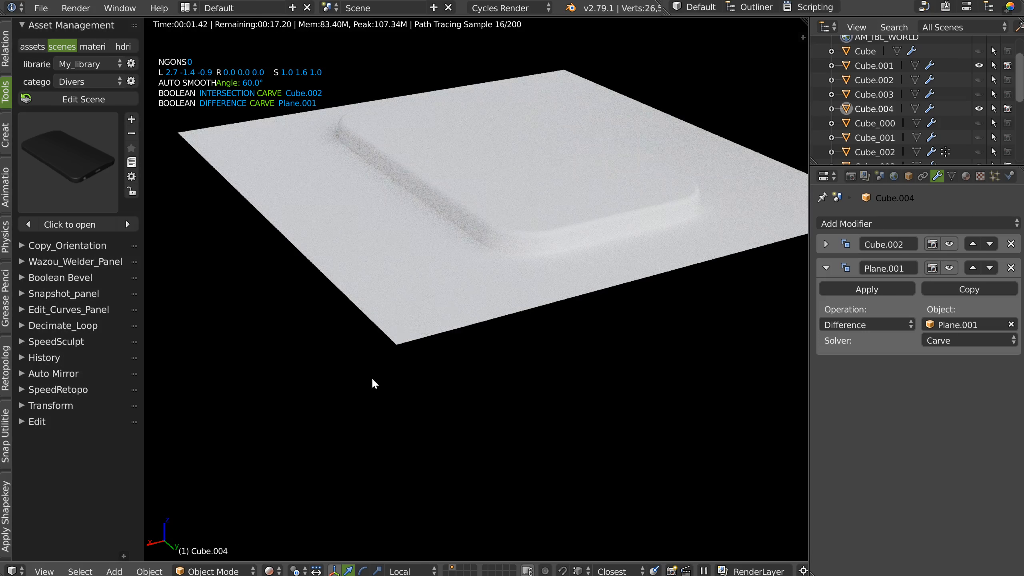
key(shift+z)
Hide the cutting plane Plane.001 and switch the viewport to rendered shading
right_click(402, 347)
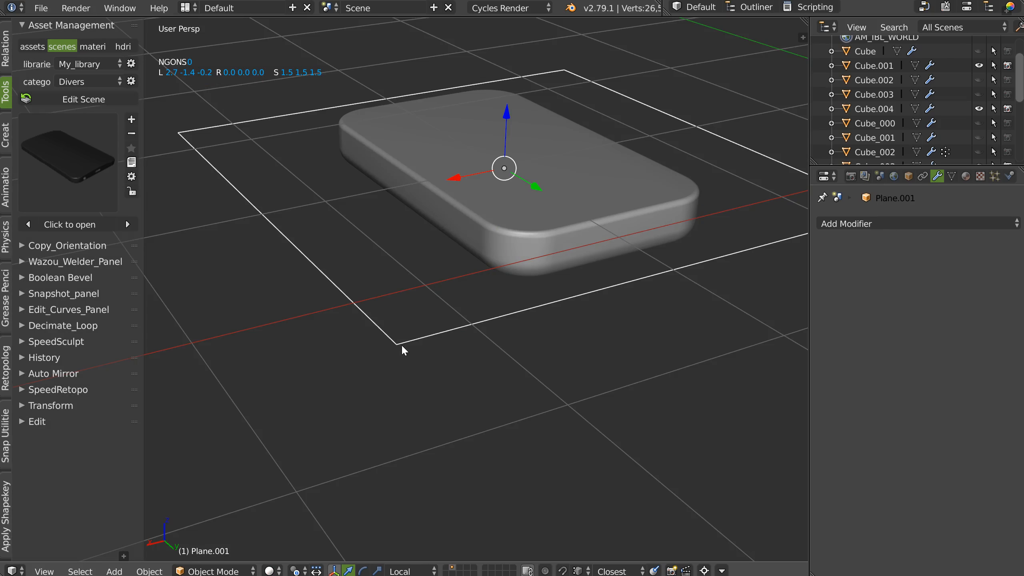
key(Delete)
key(z)
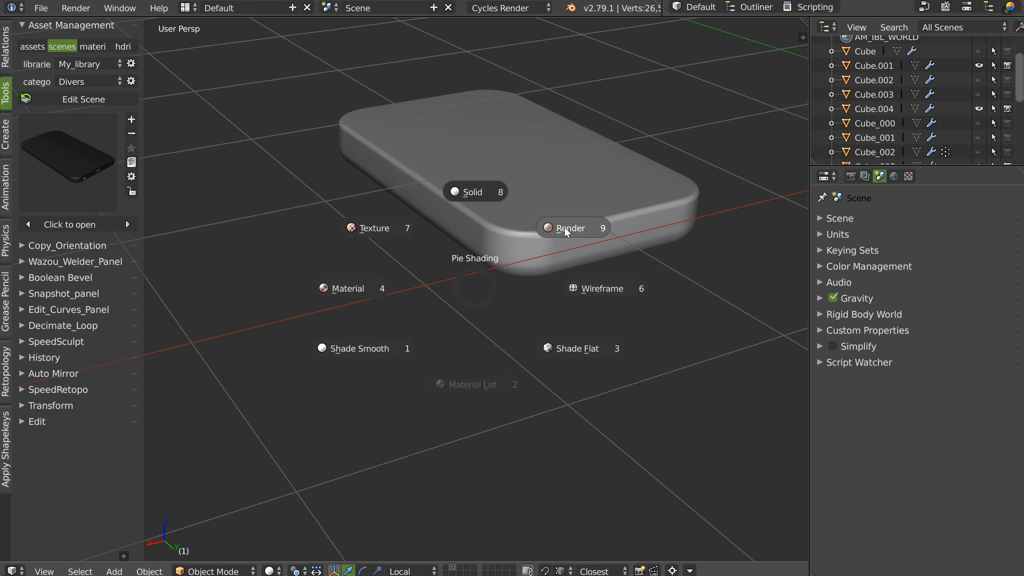
click(555, 172)
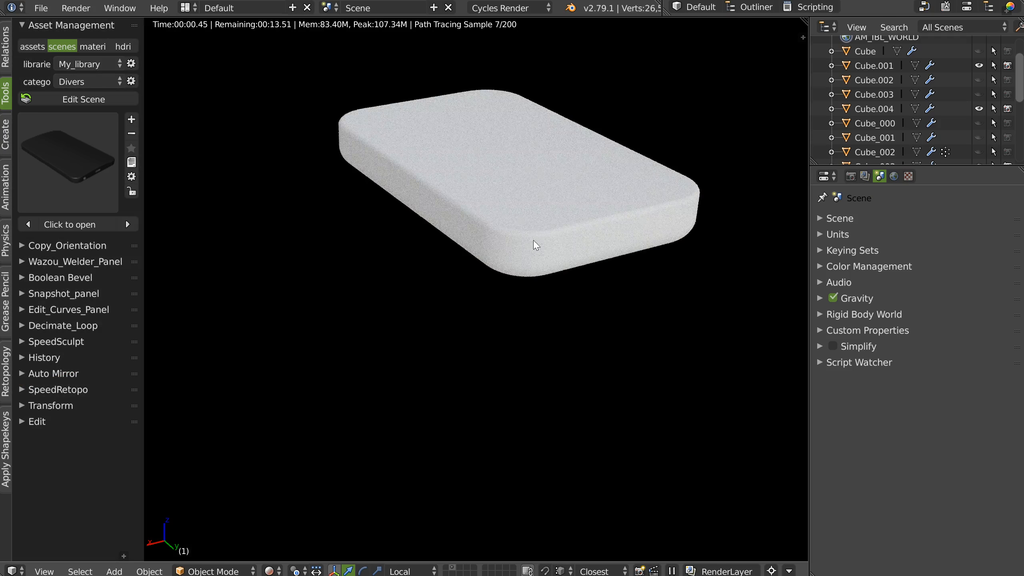
shift+middle_drag(568, 234, 500, 293)
Split the 3D viewport horizontally and turn the lower area into a node editor
key(ctrl+alt+s)
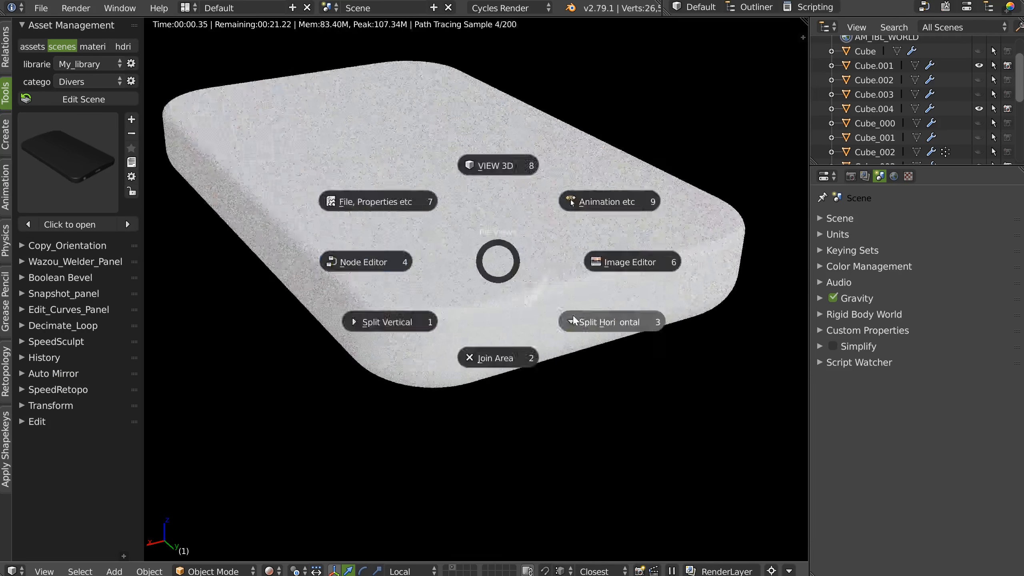
click(573, 319)
key(shift+F3)
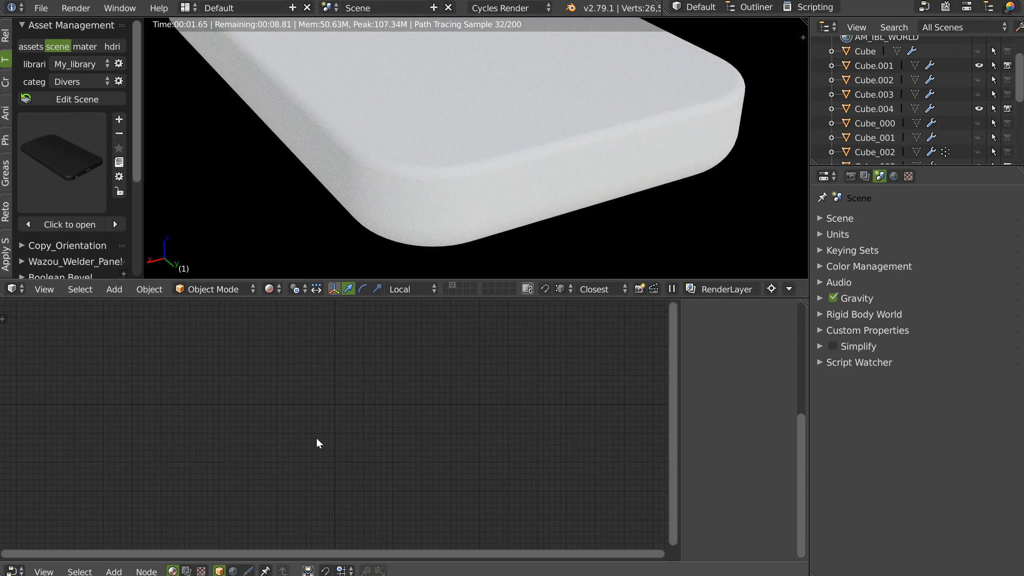
Give the top piece Cube.004 a metallic Principled BSDF material with metallic 1.000 and roughness 0.200
key(space)
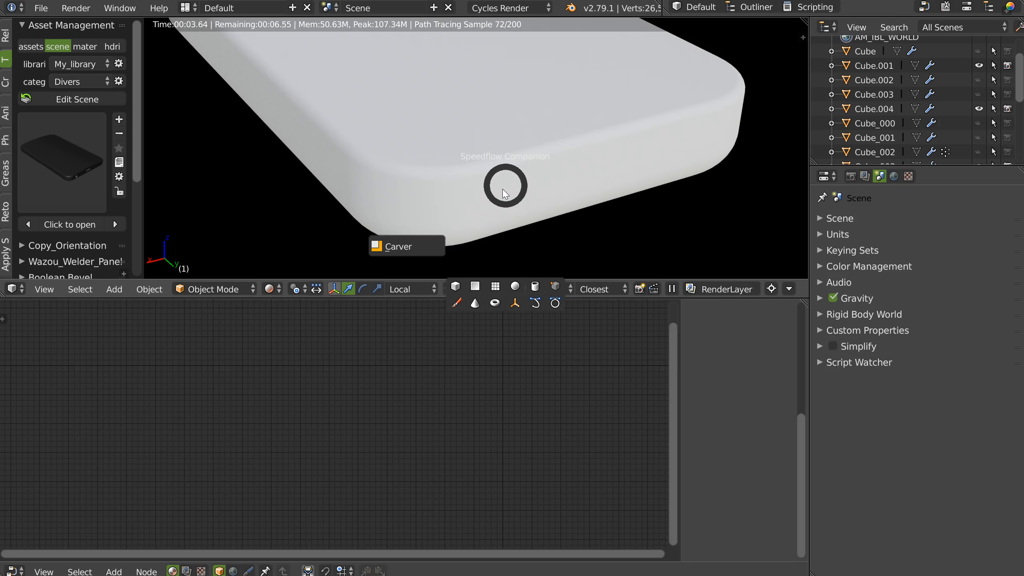
key(Escape)
right_click(458, 179)
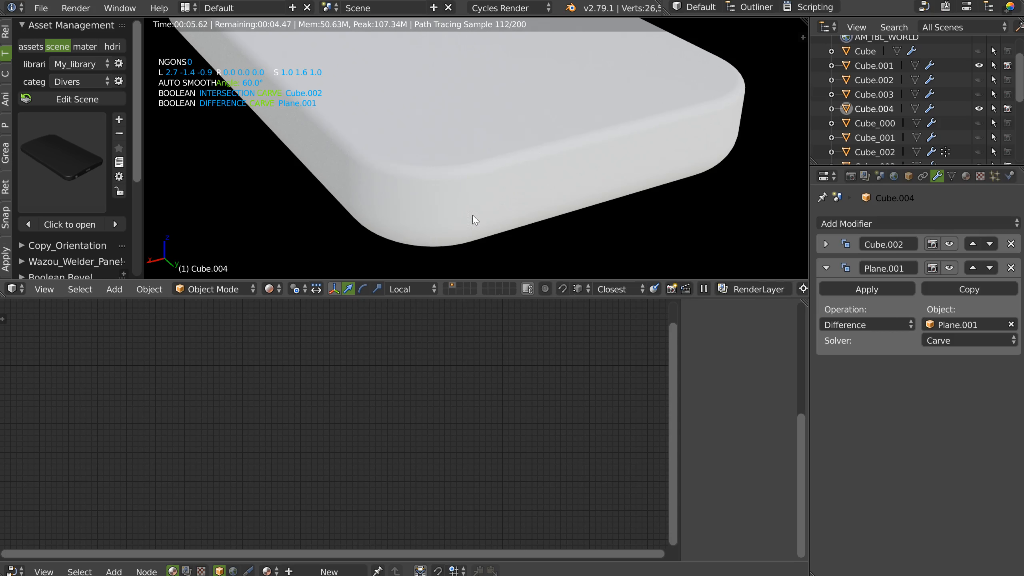
key(space)
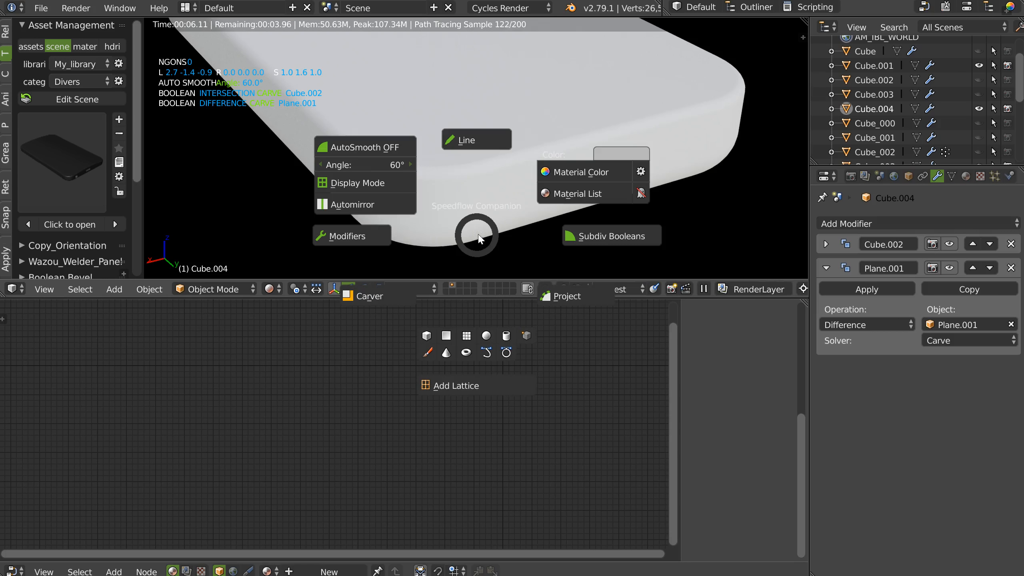
click(579, 177)
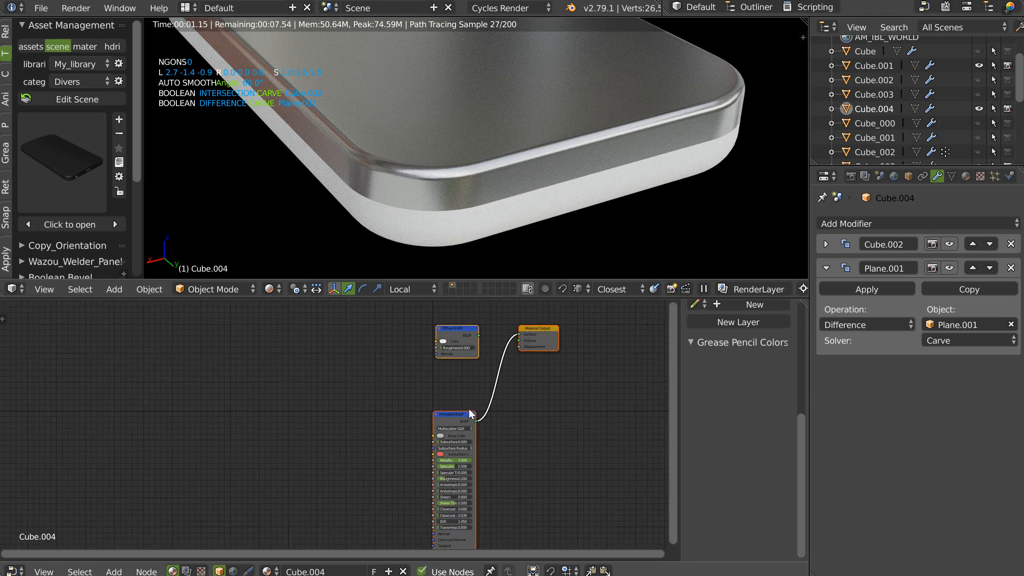
Add a Bevel node to the material and connect its Normal output to the Principled BSDF's Normal input
scroll(469, 414, up, 4)
scroll(403, 435, down, 6)
middle_drag(402, 436, 408, 375)
scroll(389, 480, up, 4)
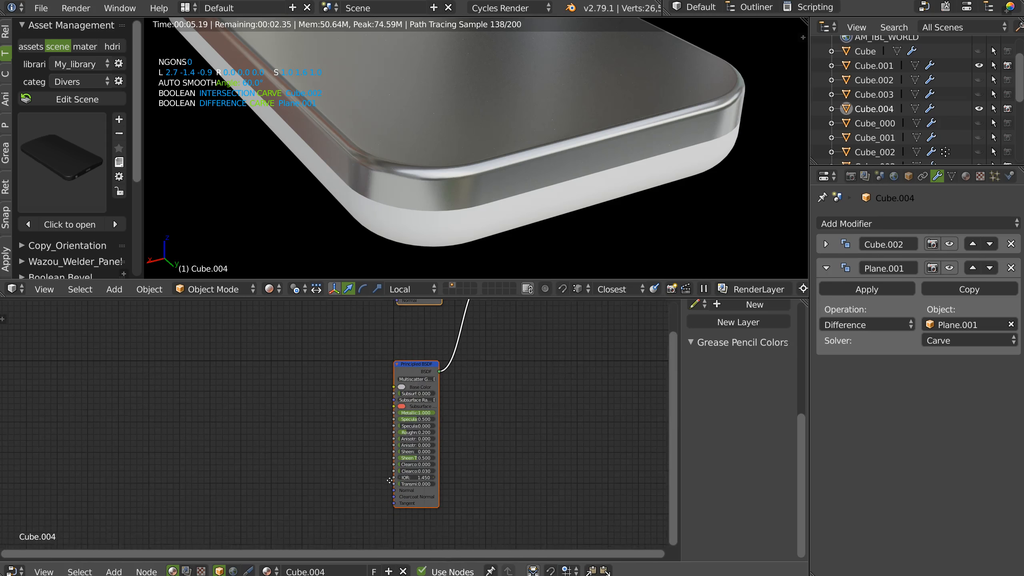
key(shift+a)
click(368, 418)
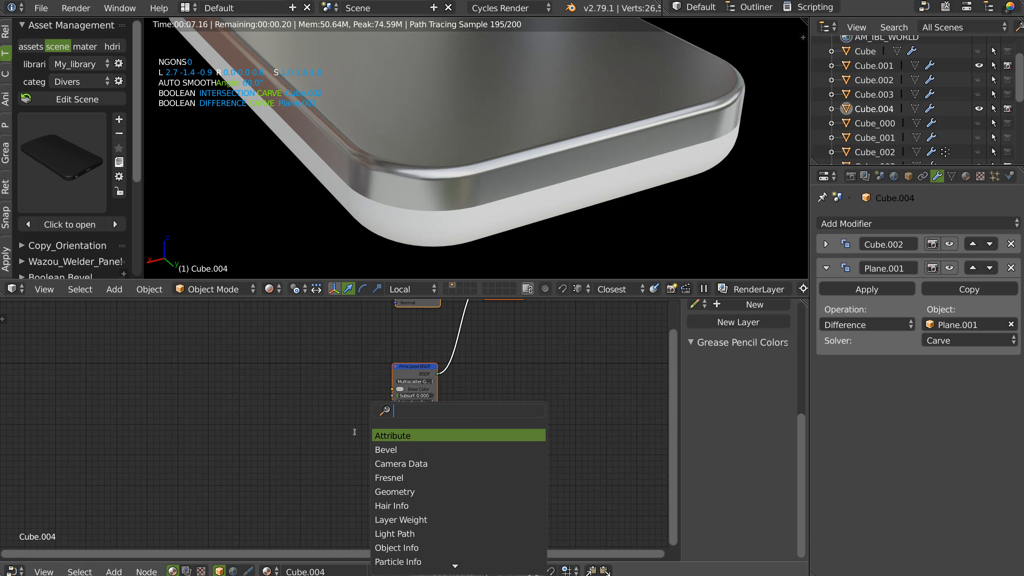
click(386, 450)
click(316, 456)
scroll(354, 464, up, 3)
middle_drag(375, 494, 376, 459)
scroll(355, 452, down, 2)
drag(352, 438, 397, 462)
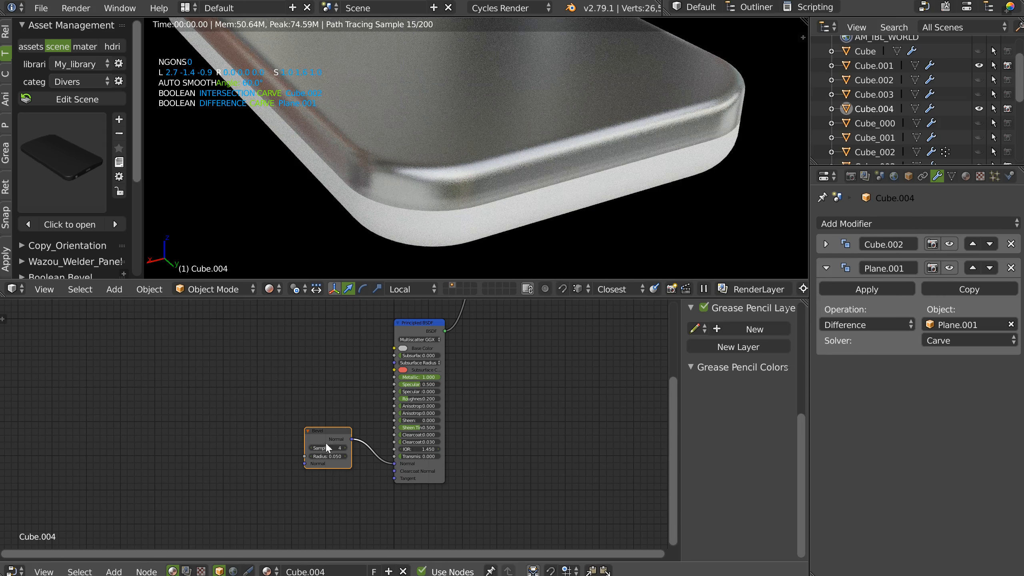
Set the Bevel node's samples to 16 and its radius to 0.01
drag(333, 446, 447, 448)
click(327, 456)
text(0.0)
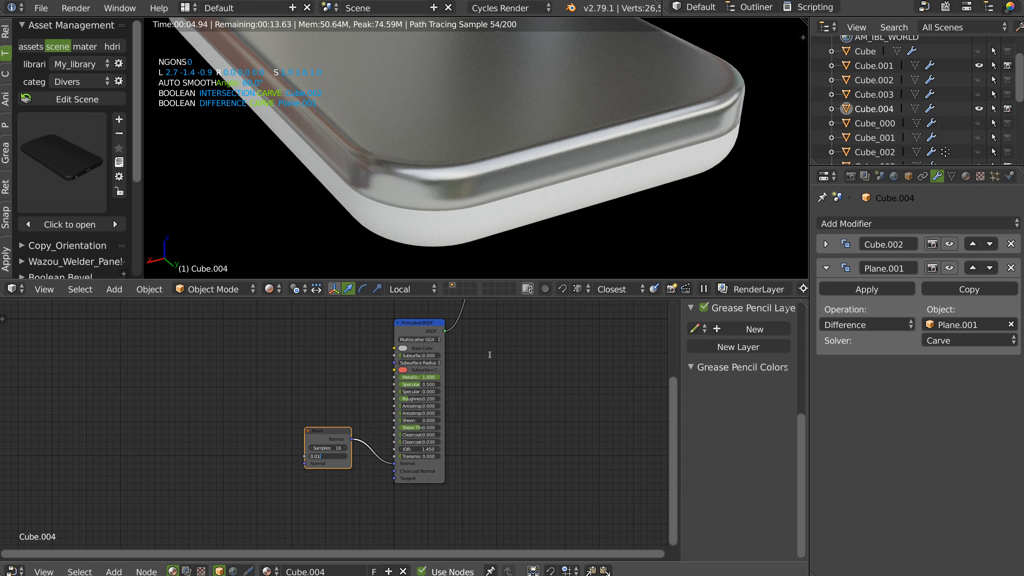
text(1)
key(Return)
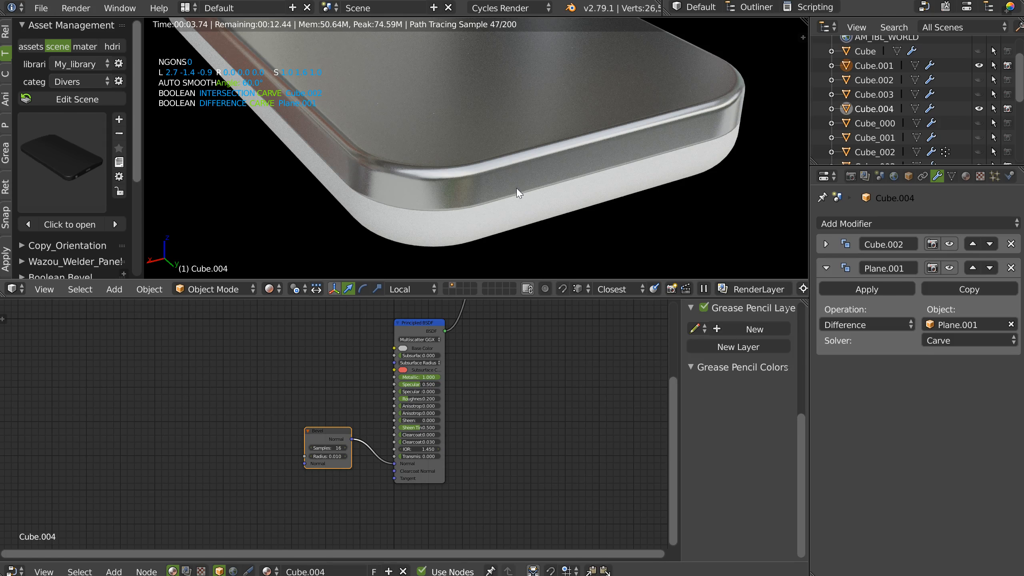
Link the top piece's metallic material to the base piece Cube.001
key(shift+space)
key(Escape)
scroll(575, 99, up, 2)
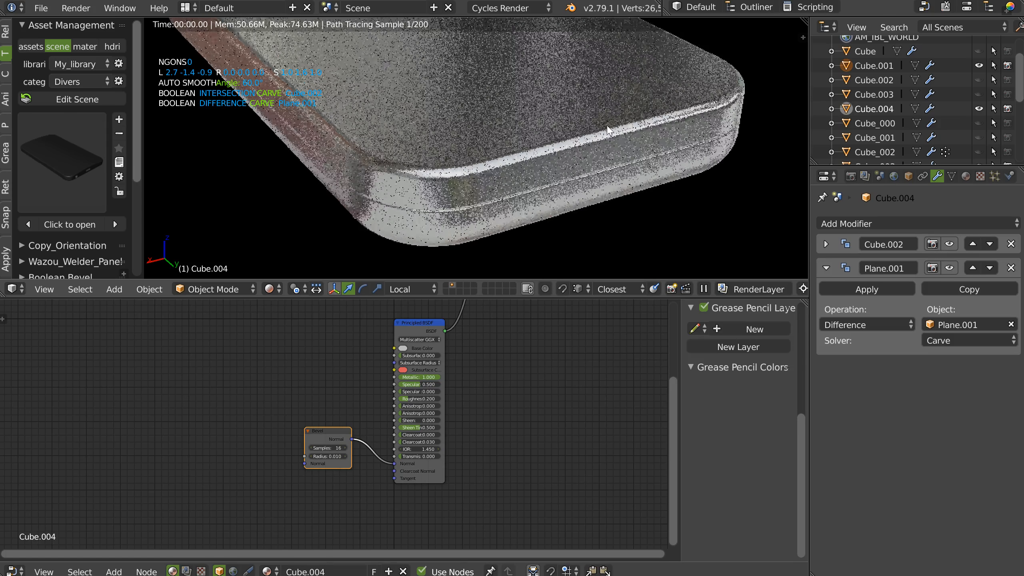
Examine the rendered seam and edge roundings of the two metal pieces from several angles, beside the original phone model
middle_drag(575, 100, 541, 161)
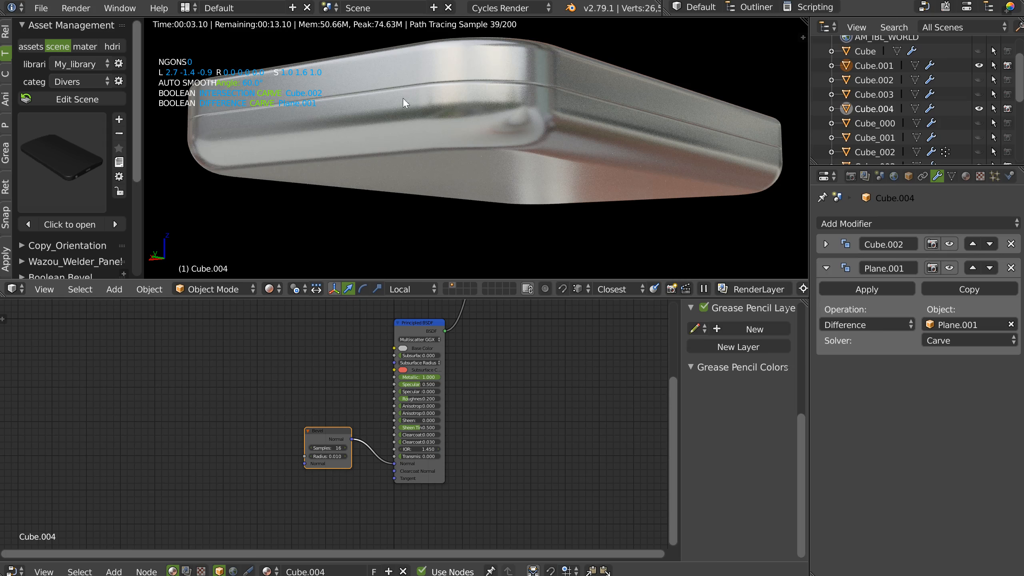
middle_drag(486, 84, 443, 130)
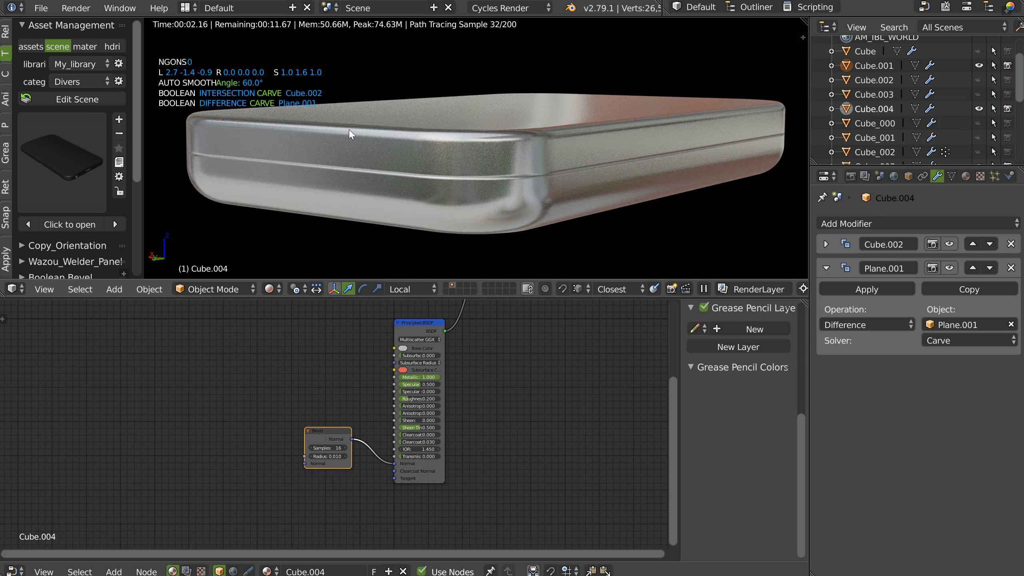
middle_drag(480, 147, 512, 67)
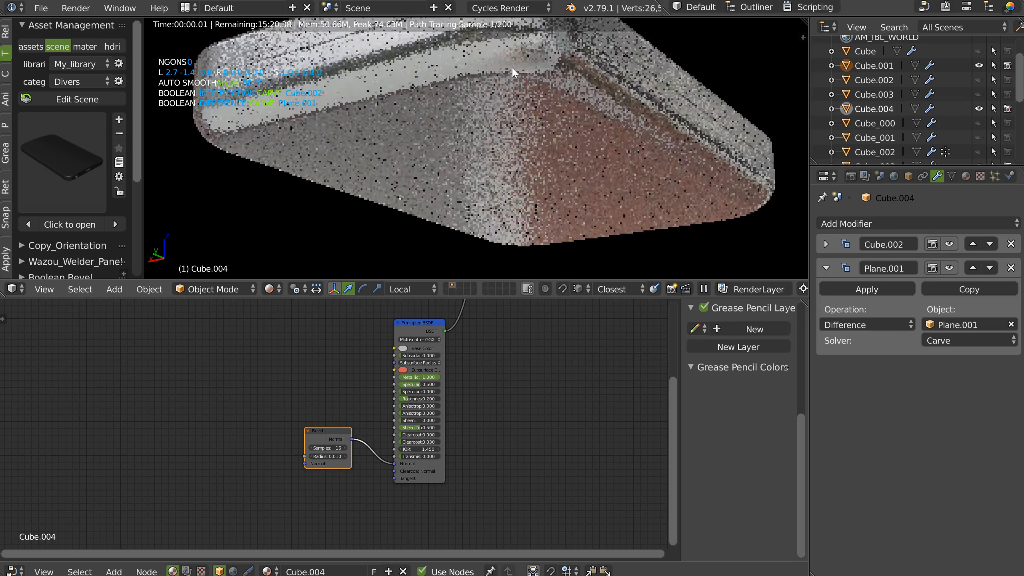
middle_drag(500, 107, 496, 145)
middle_drag(551, 169, 413, 227)
scroll(427, 201, down, 5)
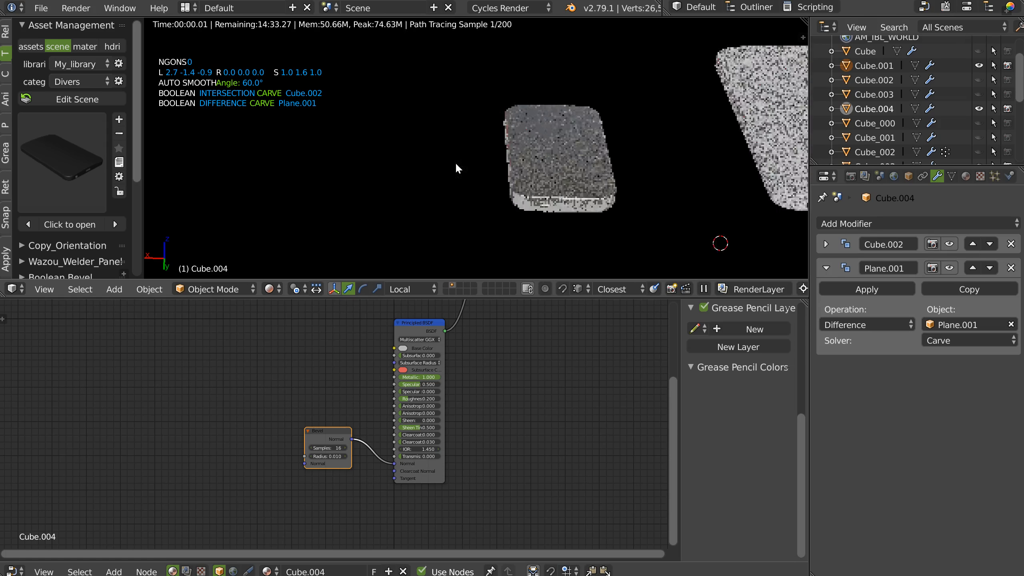
shift+middle_drag(455, 162, 319, 165)
middle_drag(609, 212, 572, 150)
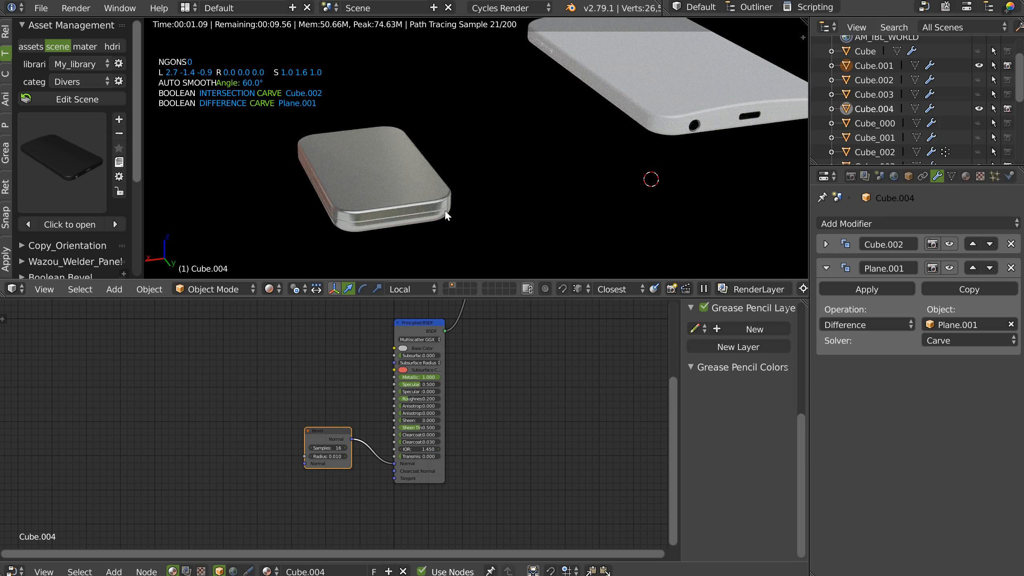
Return the viewport to solid shading and examine the modifiers of the original phone's base _bas and top _haut
key(shift+z)
mouse_move(478, 176)
middle_down()
mouse_move(433, 160)
mouse_move(472, 224)
middle_up()
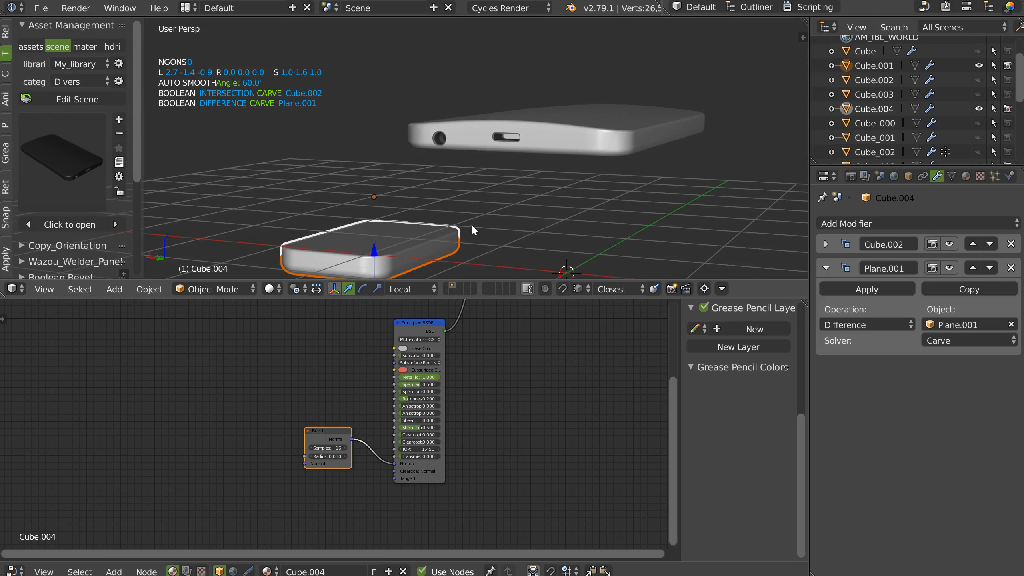
scroll(514, 139, up, 4)
right_click(436, 115)
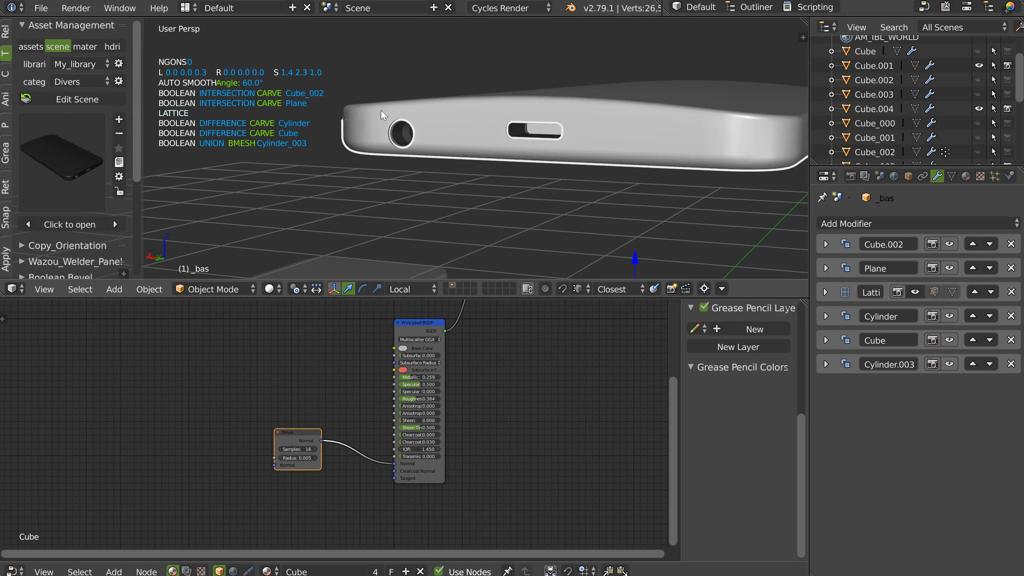
right_click(498, 101)
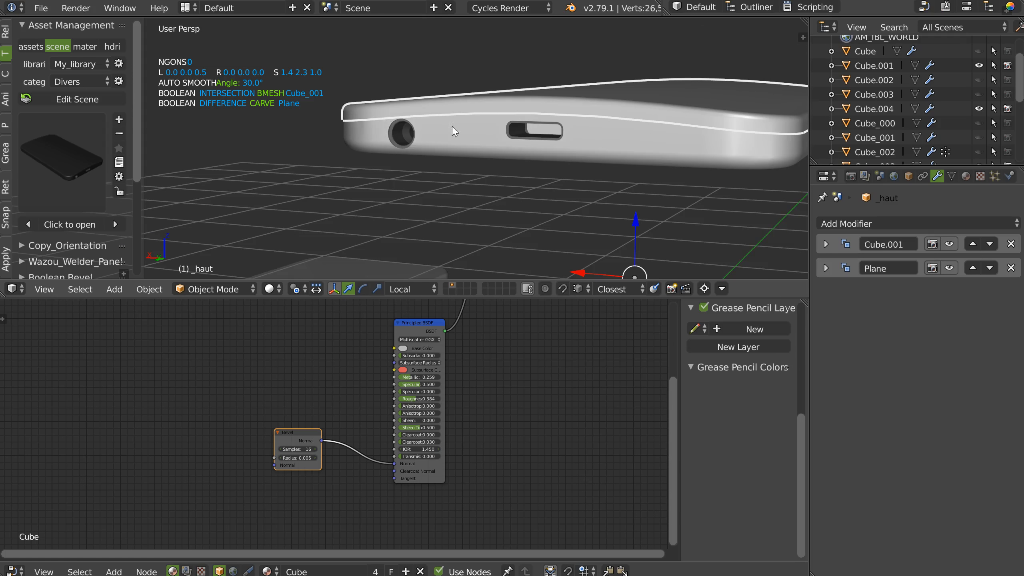
scroll(460, 132, down, 3)
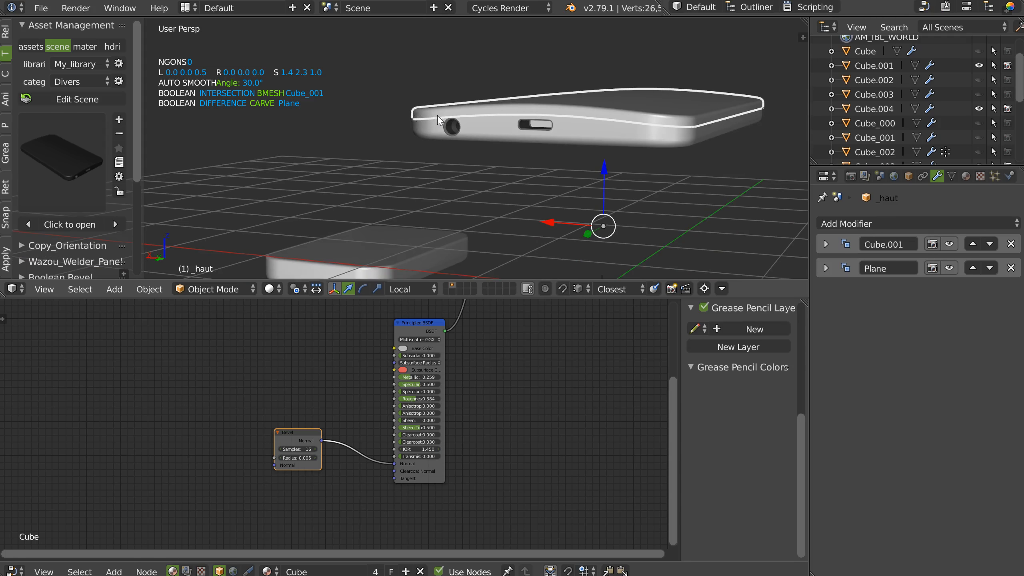
middle_drag(437, 116, 441, 120)
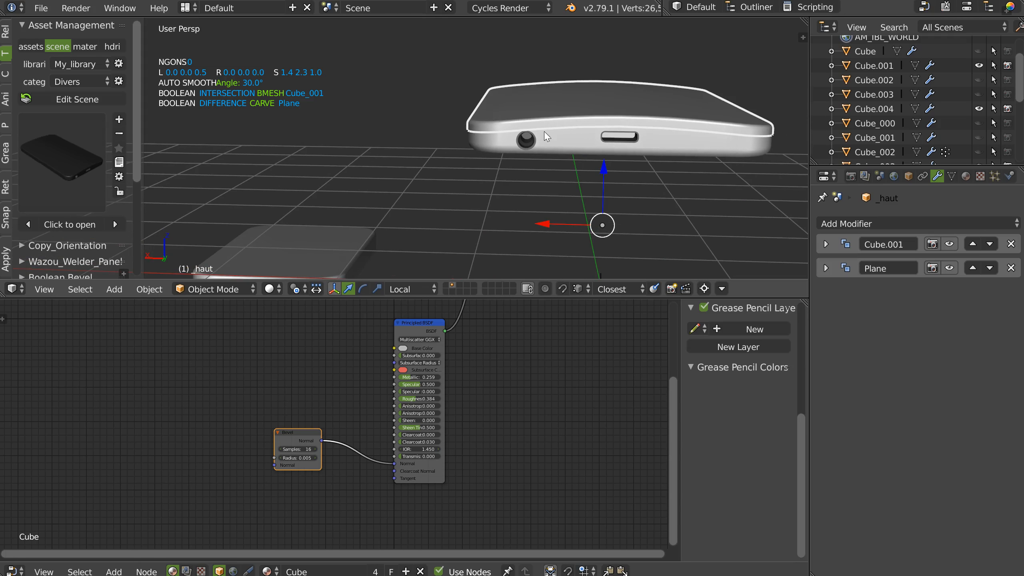
Unhide the Lattice object and select it on the original phone model
scroll(946, 115, down, 8)
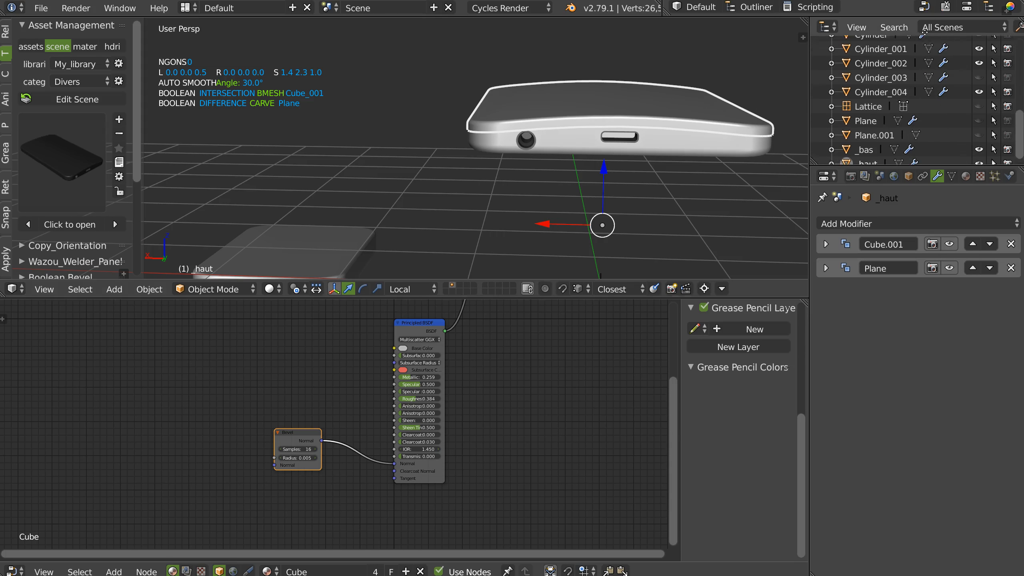
click(979, 103)
middle_drag(786, 113, 498, 123)
right_click(452, 167)
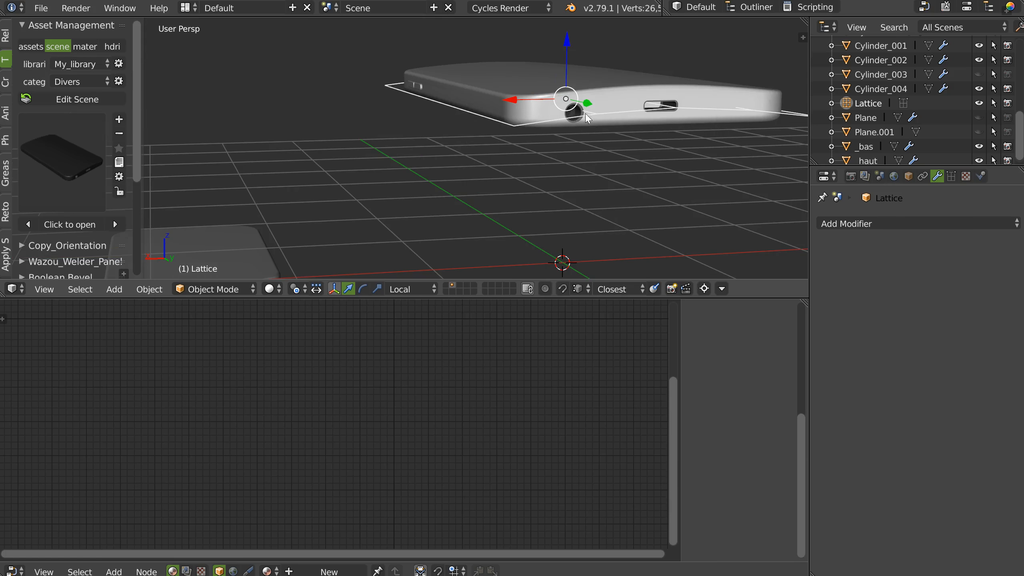
Remove the Lattice modifier from the original phone's base piece _bas
scroll(580, 120, down, 3)
shift+middle_drag(266, 237, 300, 222)
scroll(303, 221, up, 4)
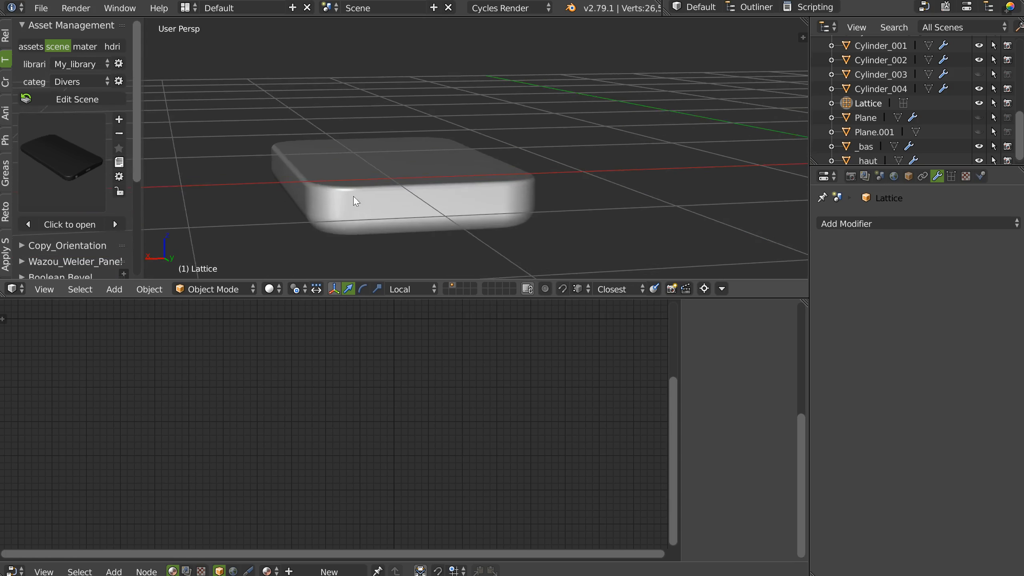
middle_drag(354, 199, 369, 206)
shift+middle_drag(664, 105, 582, 140)
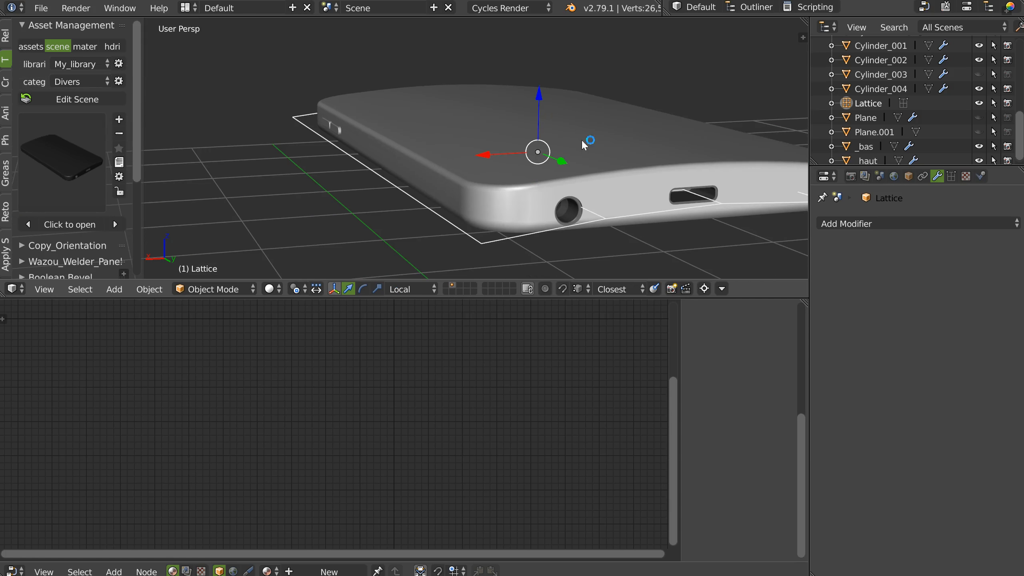
right_click(603, 187)
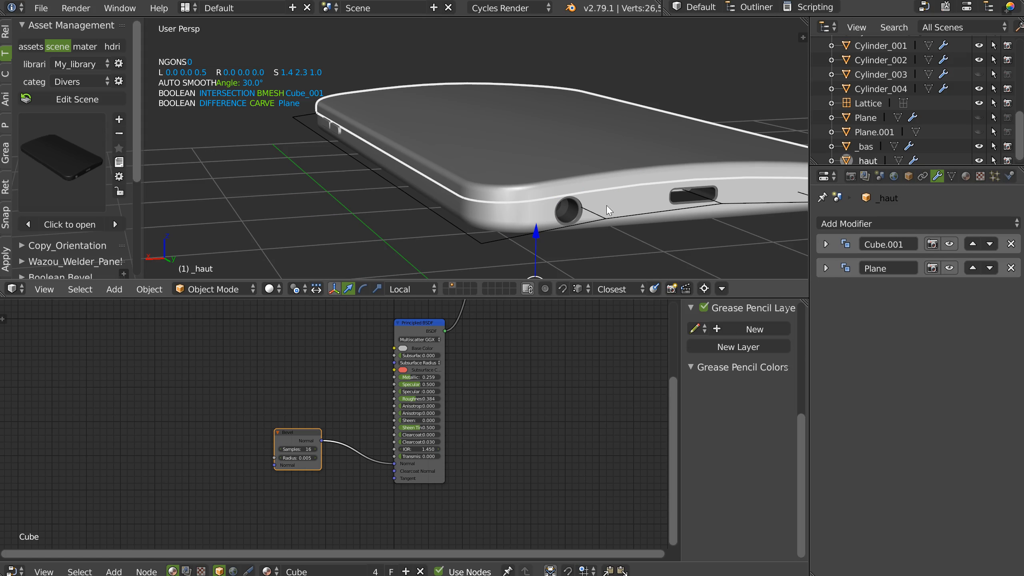
right_click(629, 200)
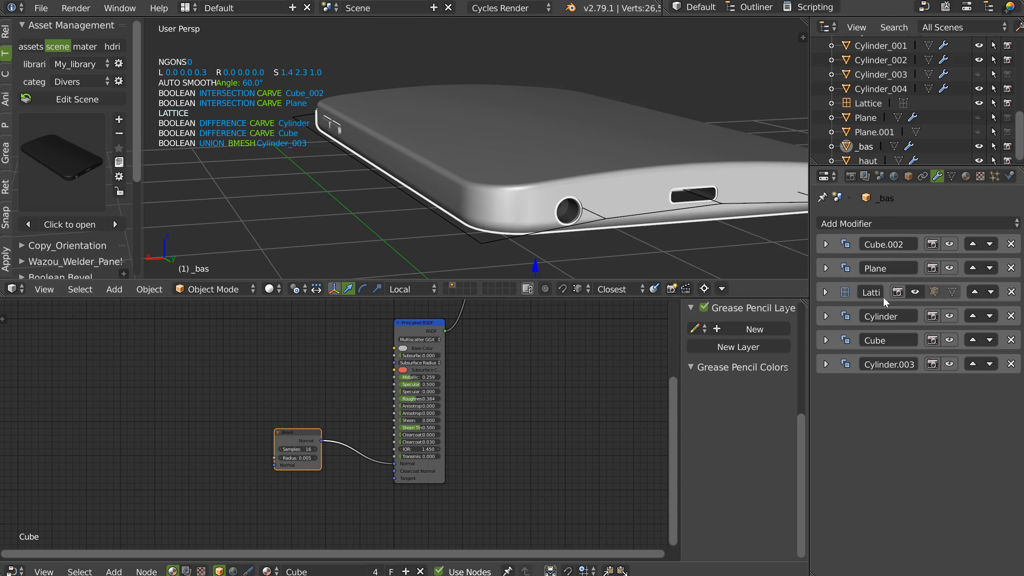
click(1011, 292)
Reveal the Boolean cutter Cube_001 of the original top piece _haut and examine its Bevel and Lattice modifiers
right_click(593, 181)
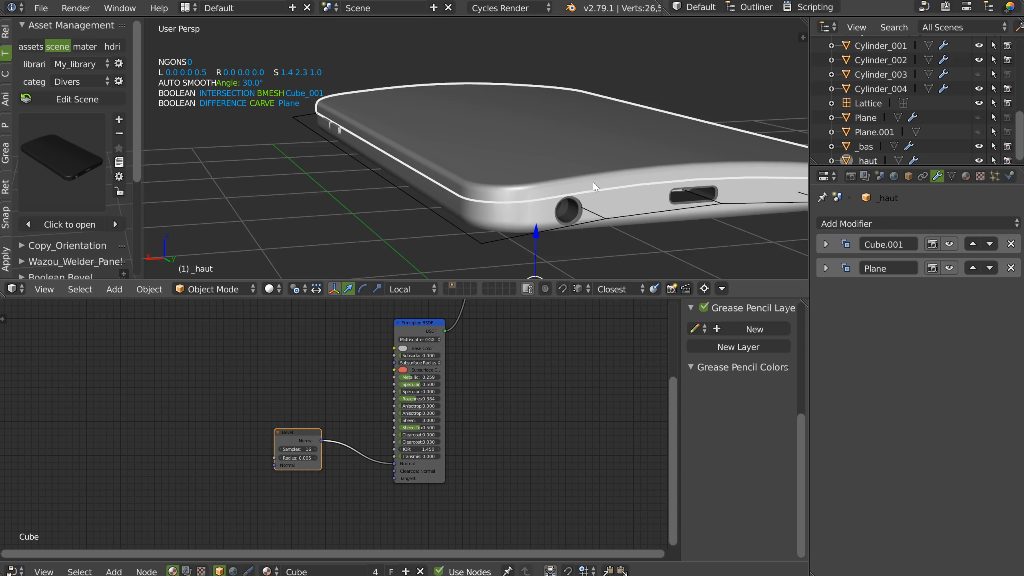
key(space)
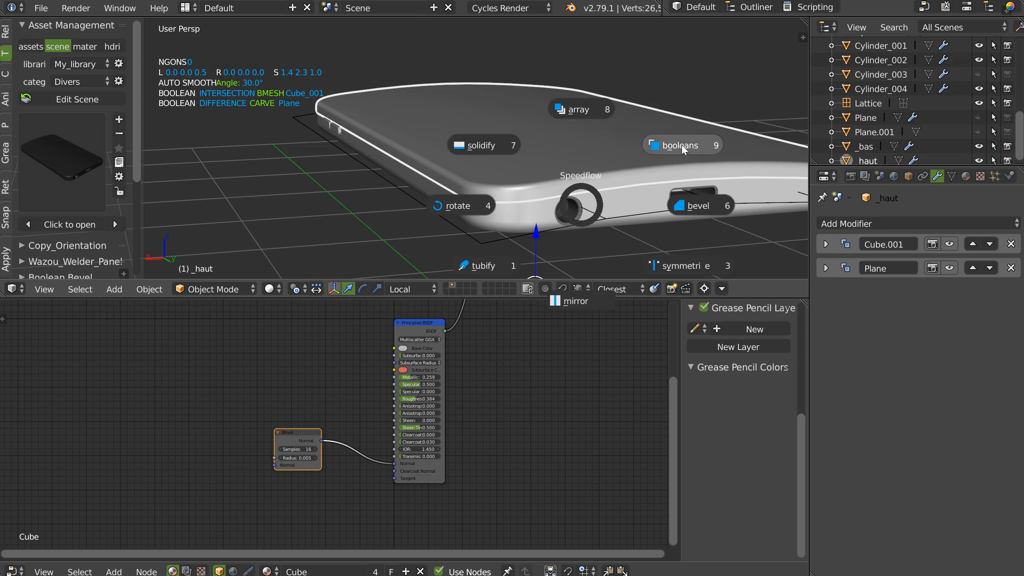
click(671, 144)
key(Right)
click(671, 143)
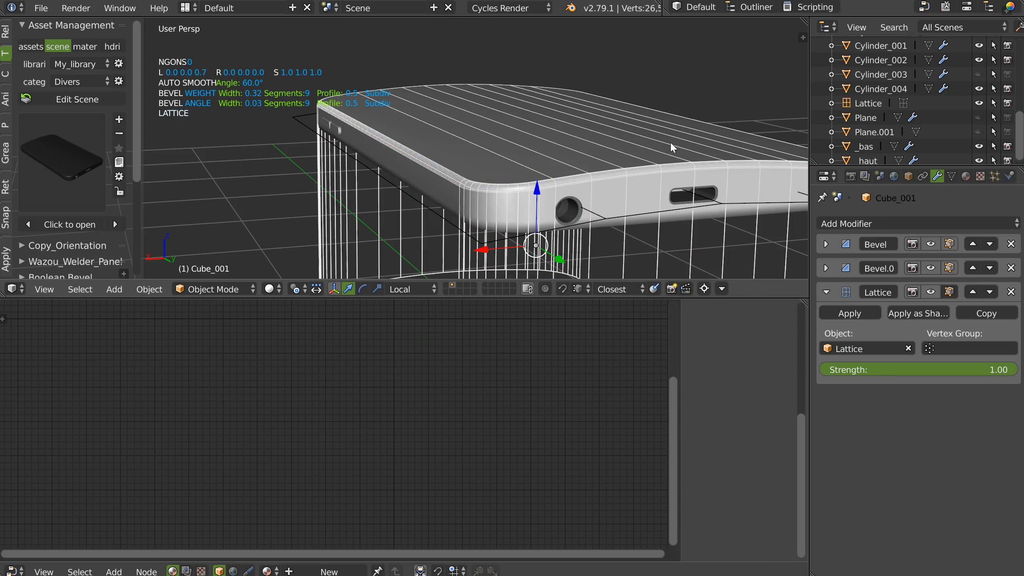
Duplicate the original phone's Lattice and move the copy over the small two-piece model
scroll(661, 177, down, 4)
middle_drag(656, 197, 619, 114)
middle_drag(437, 178, 534, 22)
right_click(562, 38)
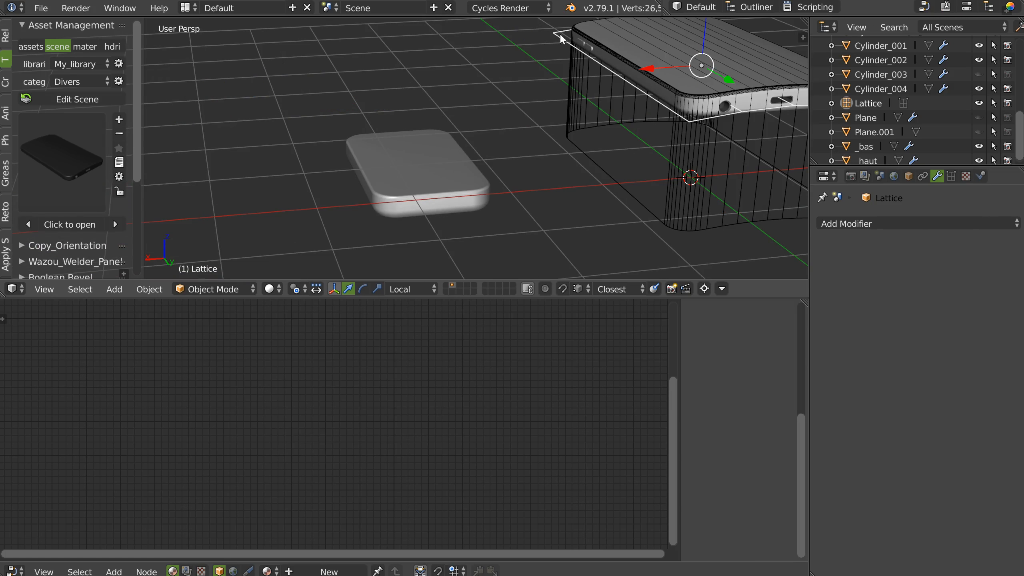
key(shift+d)
click(333, 154)
drag(418, 38, 416, 117)
drag(411, 141, 411, 142)
middle_drag(411, 142, 450, 167)
scroll(427, 176, down, 3)
drag(522, 146, 452, 162)
middle_drag(397, 181, 450, 198)
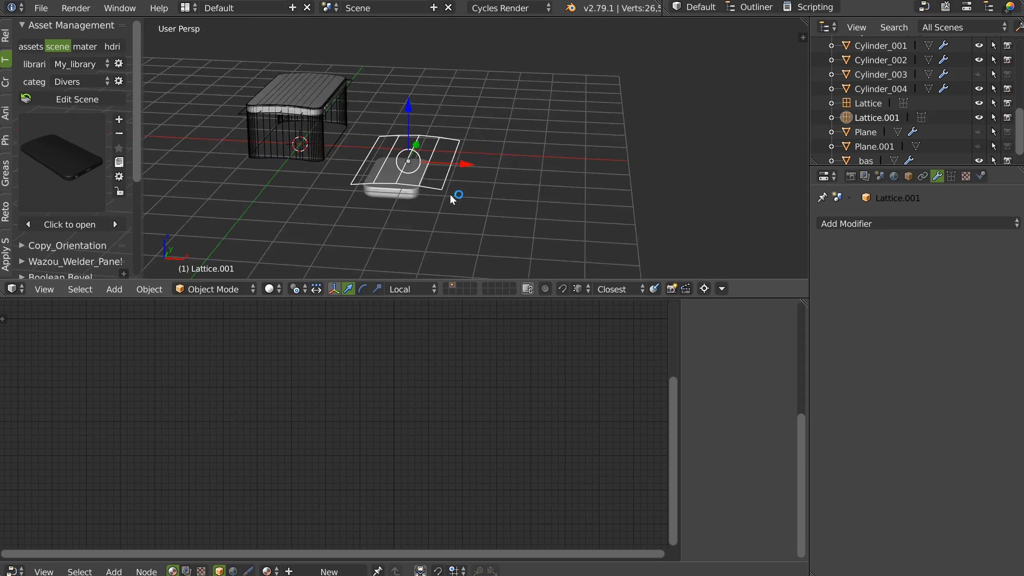
Scale the duplicated lattice and align it so it extends slightly beyond the small model's outline
scroll(420, 152, up, 6)
scroll(421, 146, down, 4)
shift+middle_drag(425, 133, 421, 190)
drag(518, 109, 489, 115)
drag(435, 49, 436, 92)
key(s)
click(571, 158)
middle_drag(570, 158, 468, 162)
drag(482, 154, 502, 158)
middle_drag(505, 162, 432, 74)
drag(432, 74, 428, 90)
middle_drag(498, 126, 476, 143)
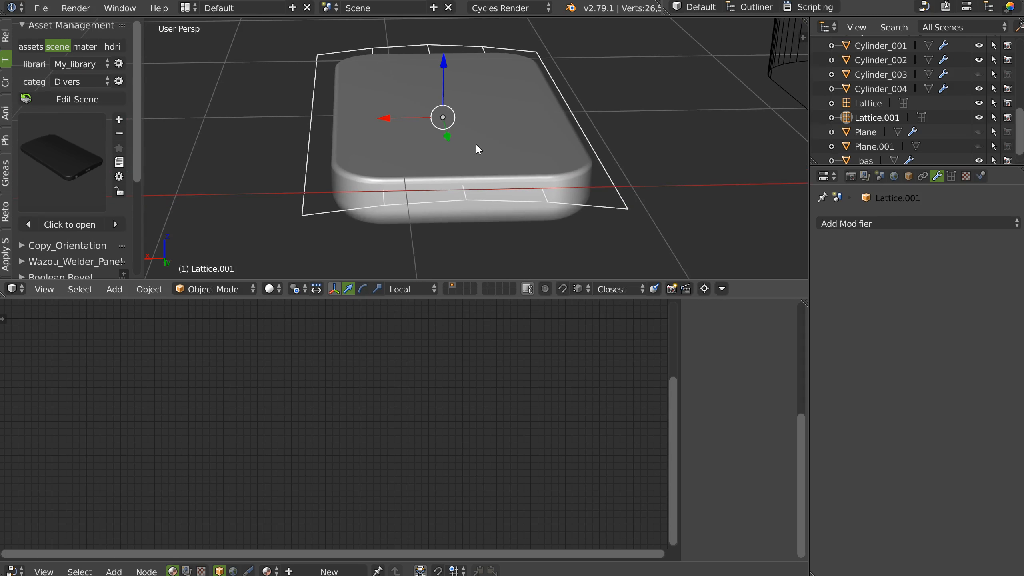
Set the U resolution of Lattice.001 to 9
click(950, 177)
click(909, 265)
click(910, 265)
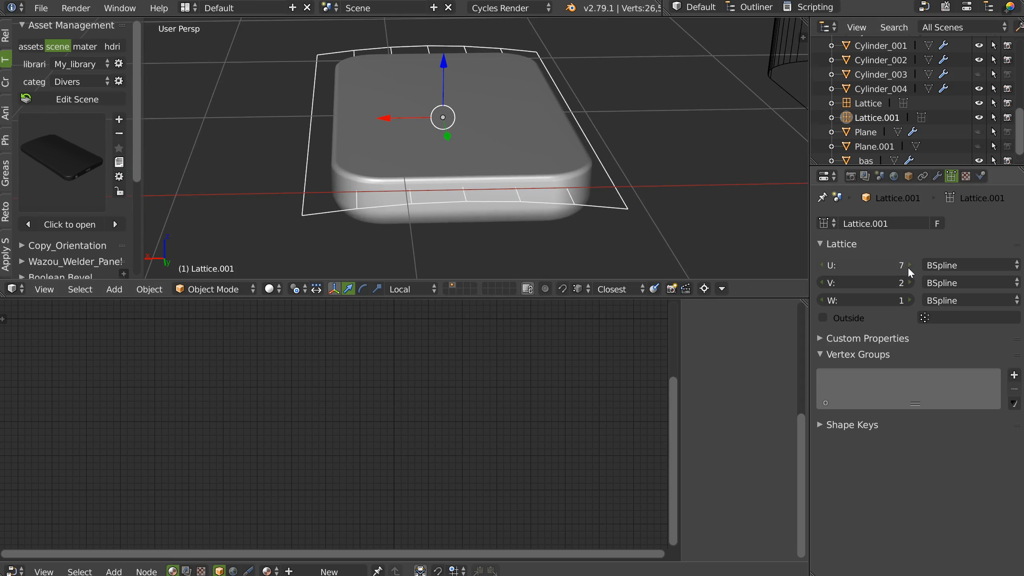
click(909, 265)
click(910, 265)
Reveal and select Cube.002, the cutter used by the top piece Cube.004's Boolean intersection
middle_drag(448, 162, 388, 133)
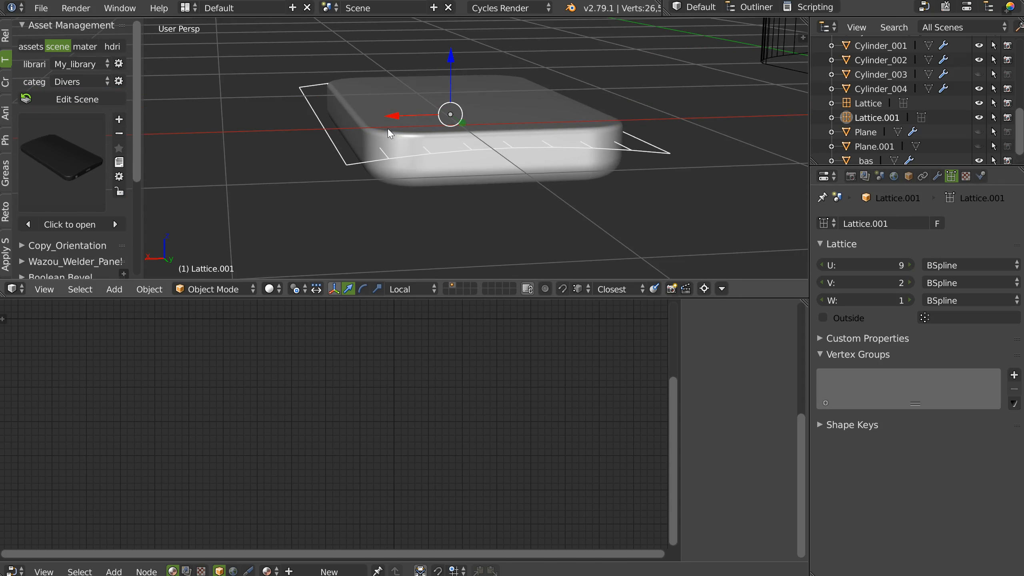
right_click(370, 132)
key(space)
click(529, 100)
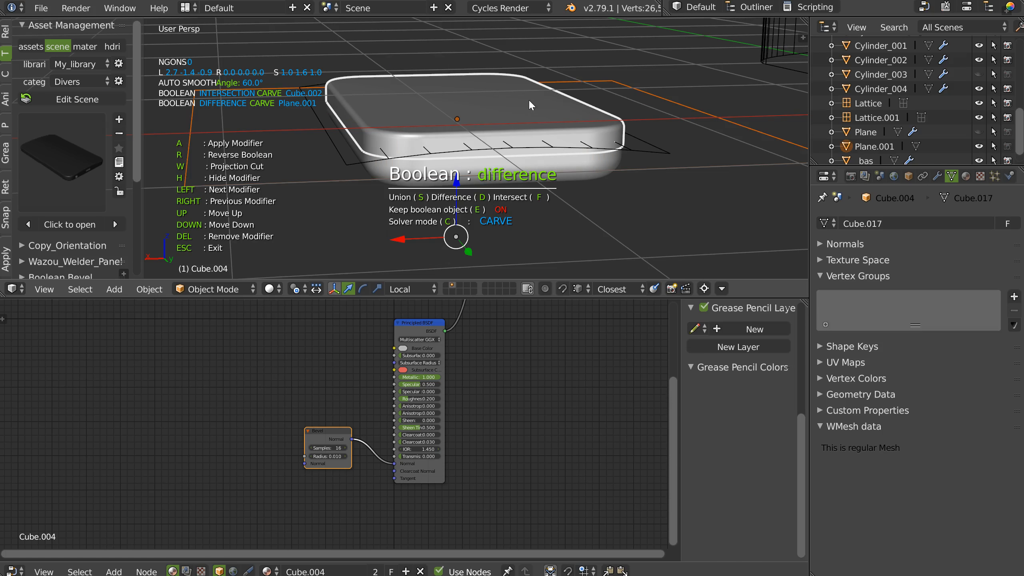
key(Left)
click(531, 103)
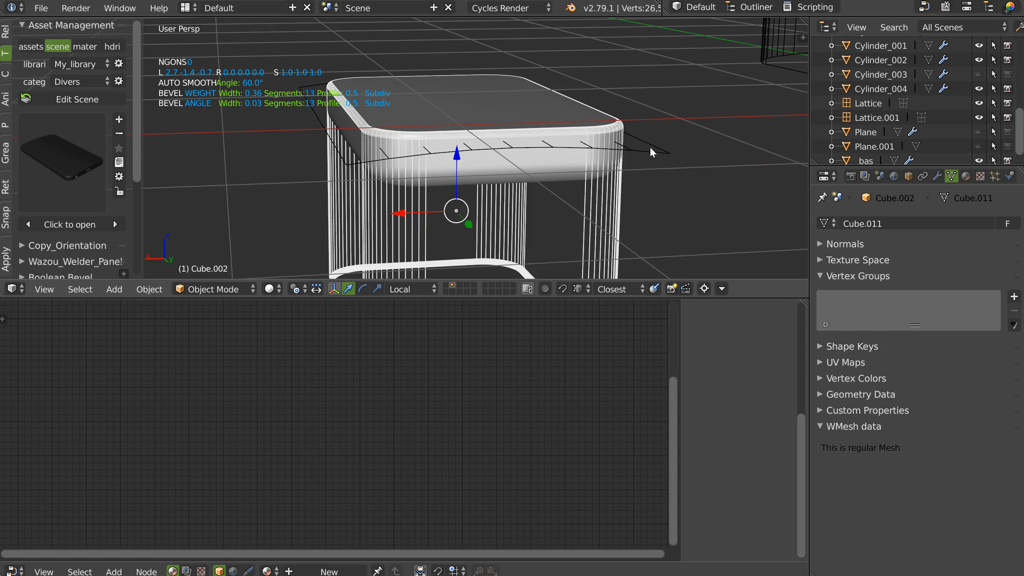
Add a Lattice modifier to the cutter Cube.002 with Lattice.001 as its object
click(937, 177)
click(843, 224)
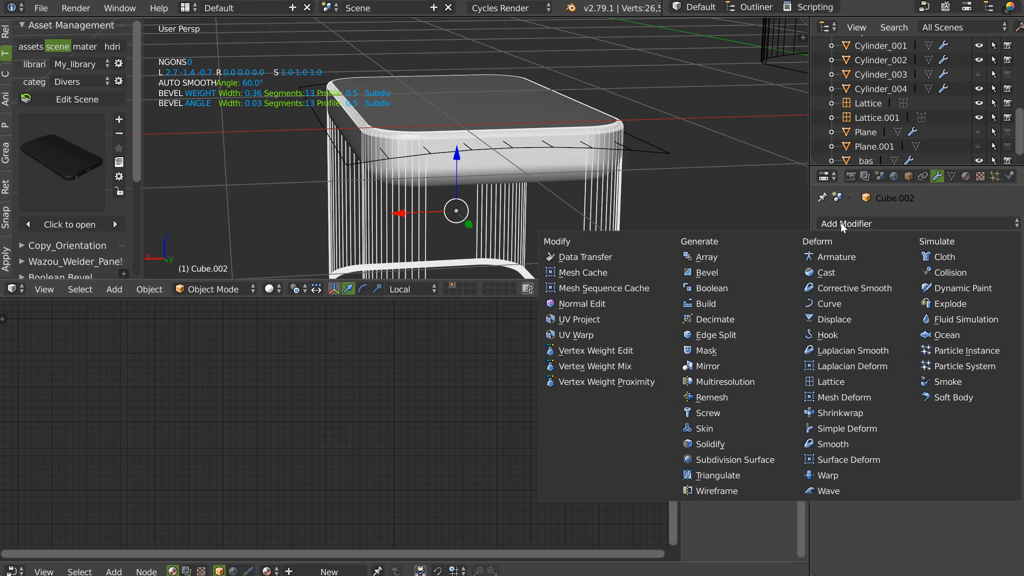
click(845, 380)
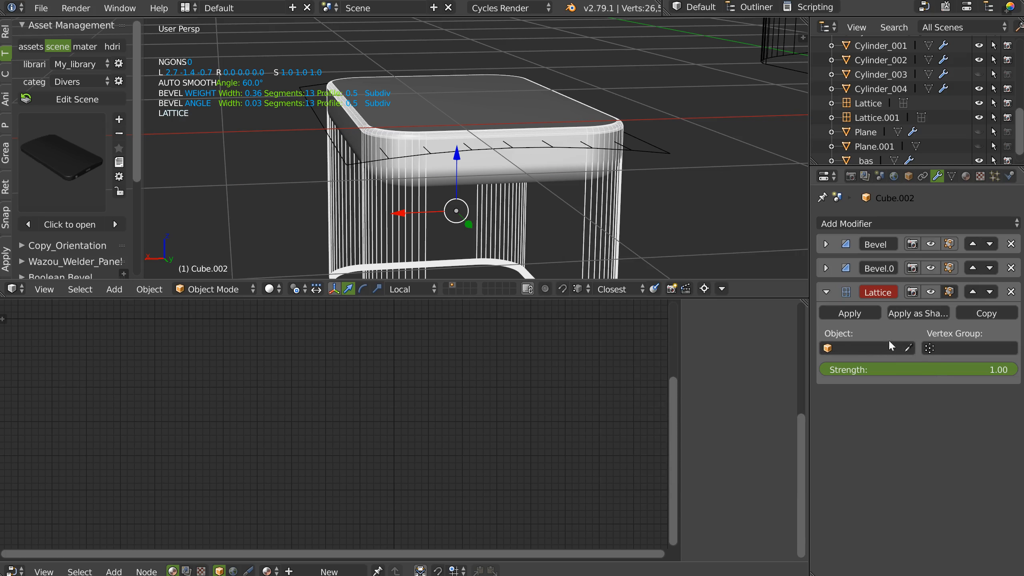
click(655, 153)
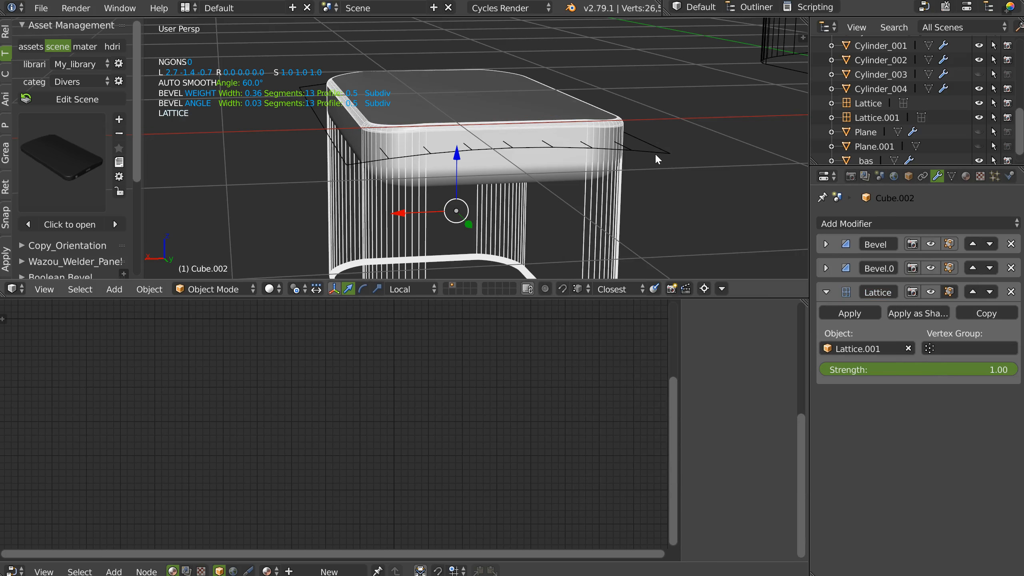
Raise the middle control points of Lattice.001 to bow the cutter's upper surface
middle_drag(576, 141, 682, 158)
scroll(452, 89, up, 5)
scroll(451, 89, down, 4)
right_click(675, 148)
key(Tab)
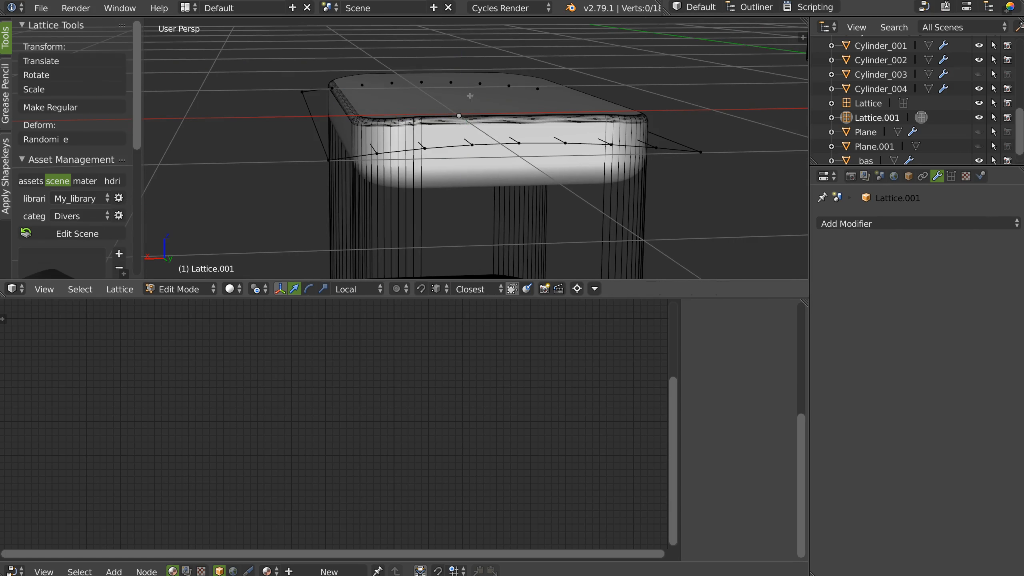
drag(457, 56, 496, 47)
key(Tab)
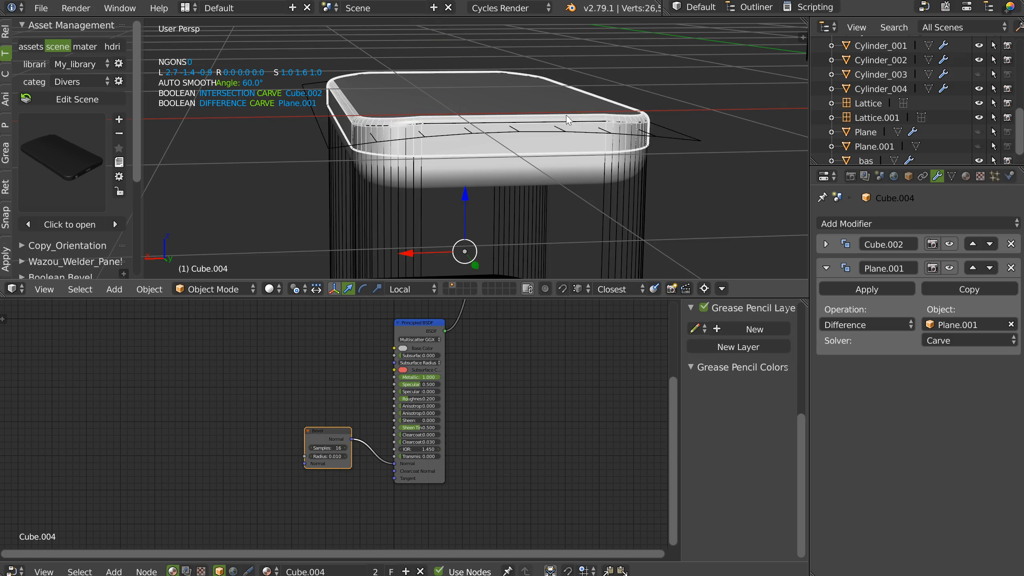
Add three lengthwise loop cuts to the box mesh of Cube.004, one central and one on either side
key(Tab)
scroll(530, 174, down, 5)
middle_drag(528, 180, 529, 203)
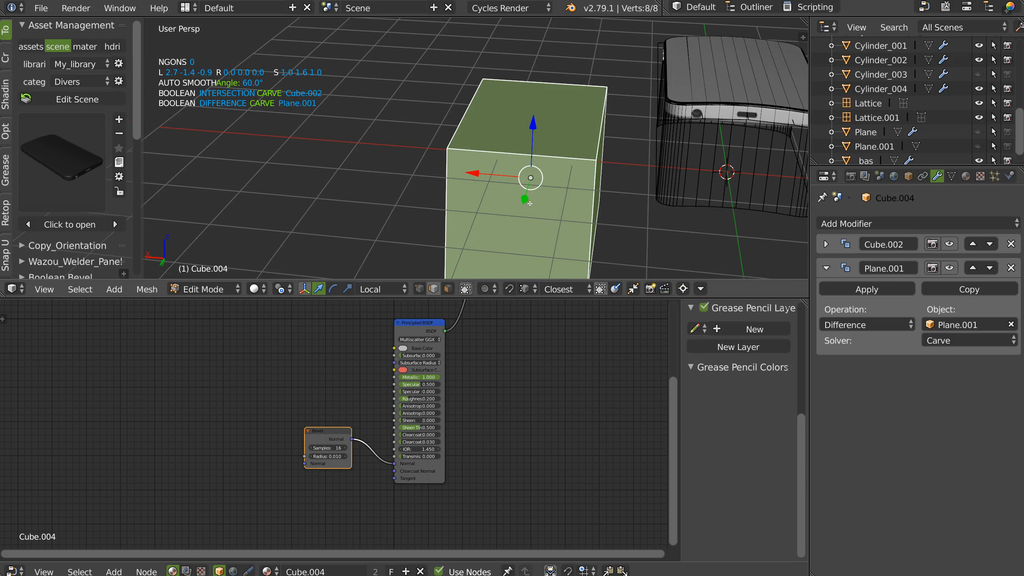
key(ctrl+r)
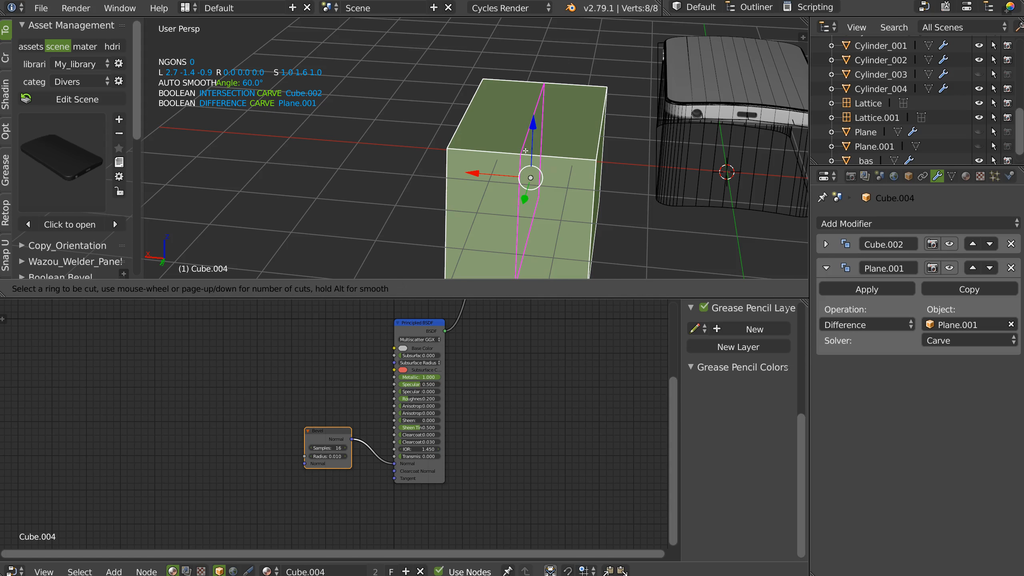
click(525, 151)
right_click(522, 152)
key(ctrl+r)
click(503, 155)
right_click(503, 155)
key(ctrl+r)
click(555, 158)
right_click(555, 158)
key(Tab)
click(544, 101)
scroll(517, 170, up, 10)
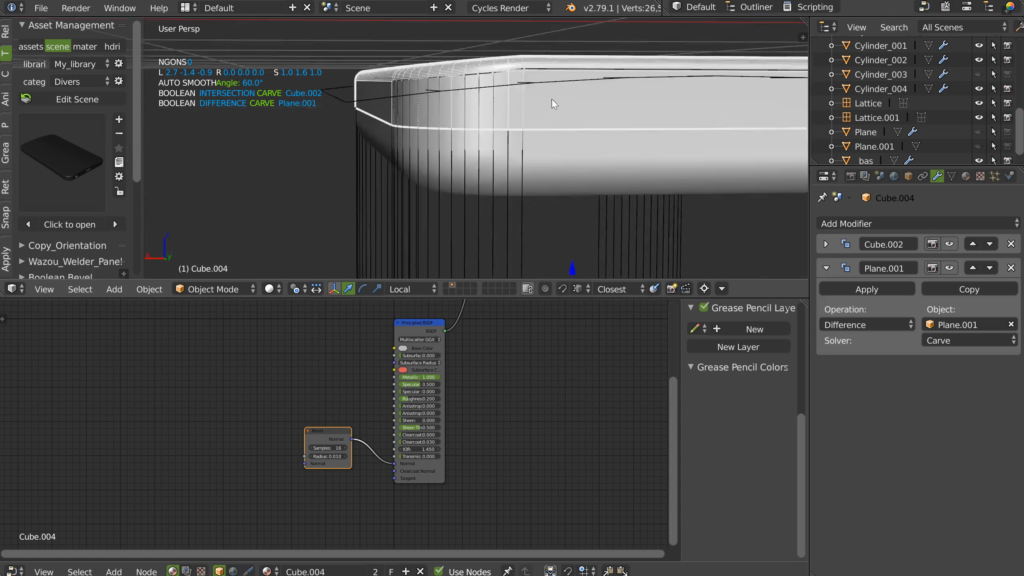
scroll(524, 109, down, 8)
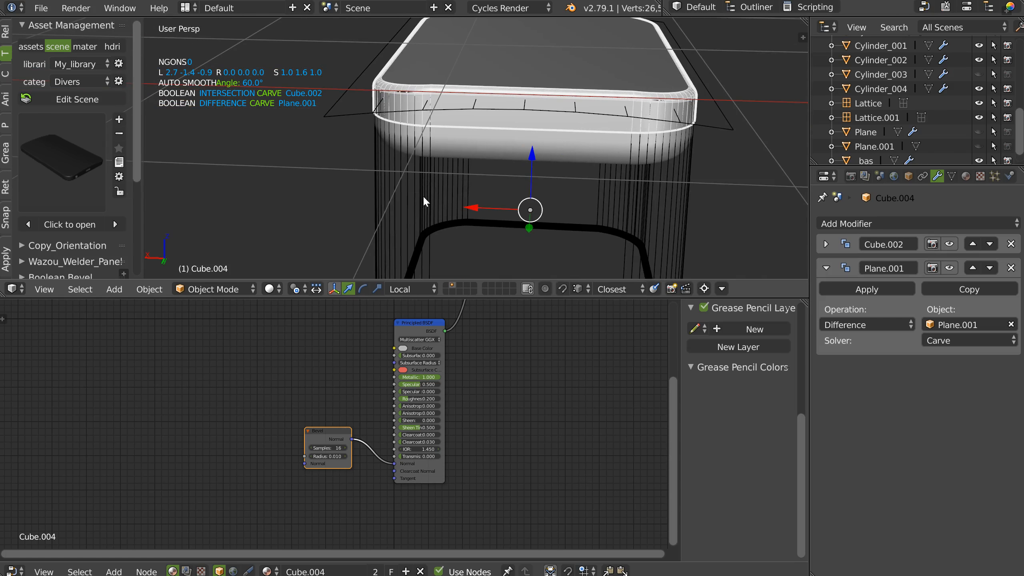
Add three lengthwise loop cuts to the cutter Cube.002 so the lattice can bend its upper face
right_click(422, 195)
key(Tab)
scroll(527, 159, down, 5)
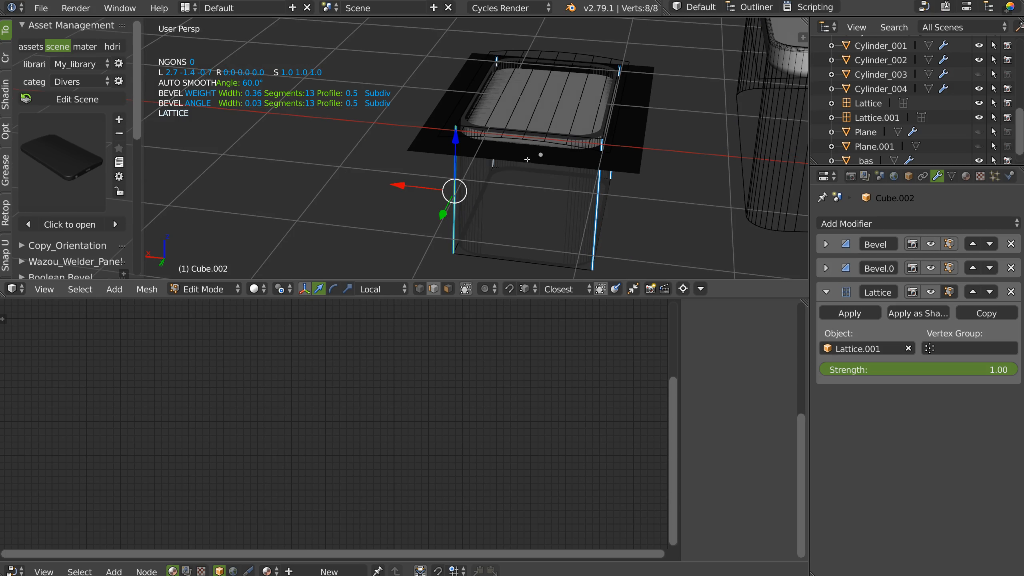
key(ctrl+r)
click(500, 246)
right_click(500, 246)
key(ctrl+r)
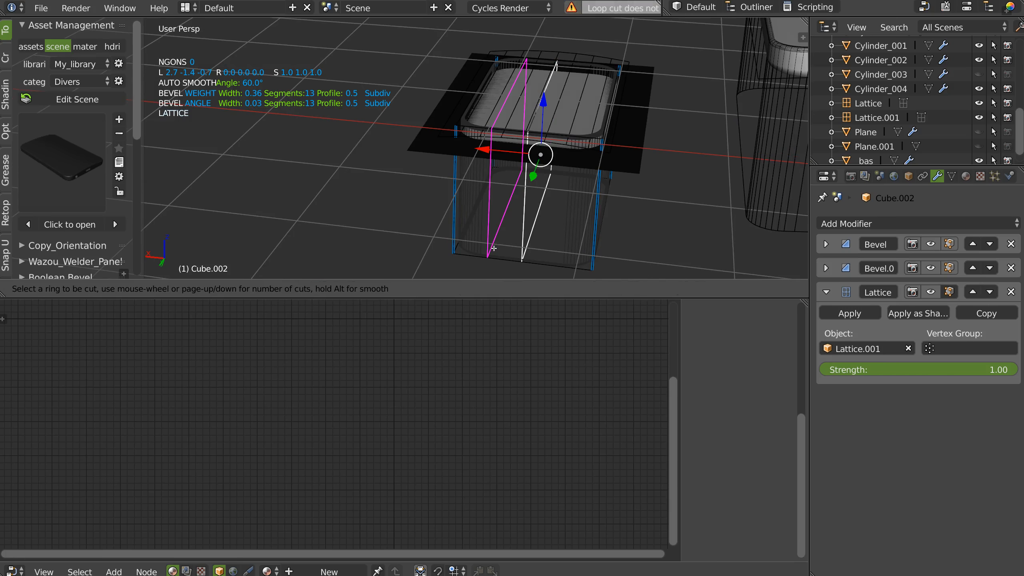
click(493, 248)
right_click(494, 248)
key(Tab)
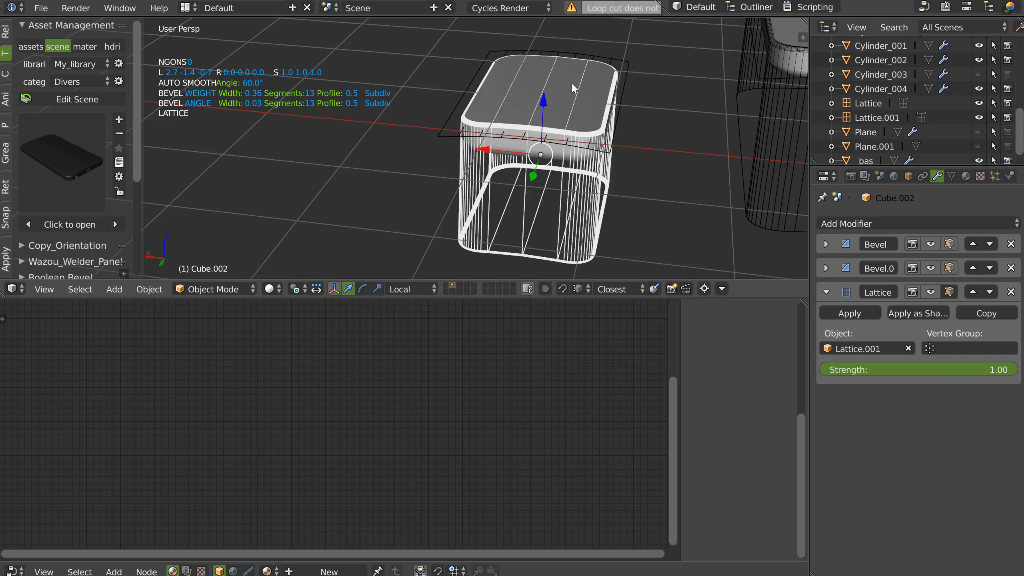
middle_drag(571, 82, 557, 95)
scroll(548, 102, up, 8)
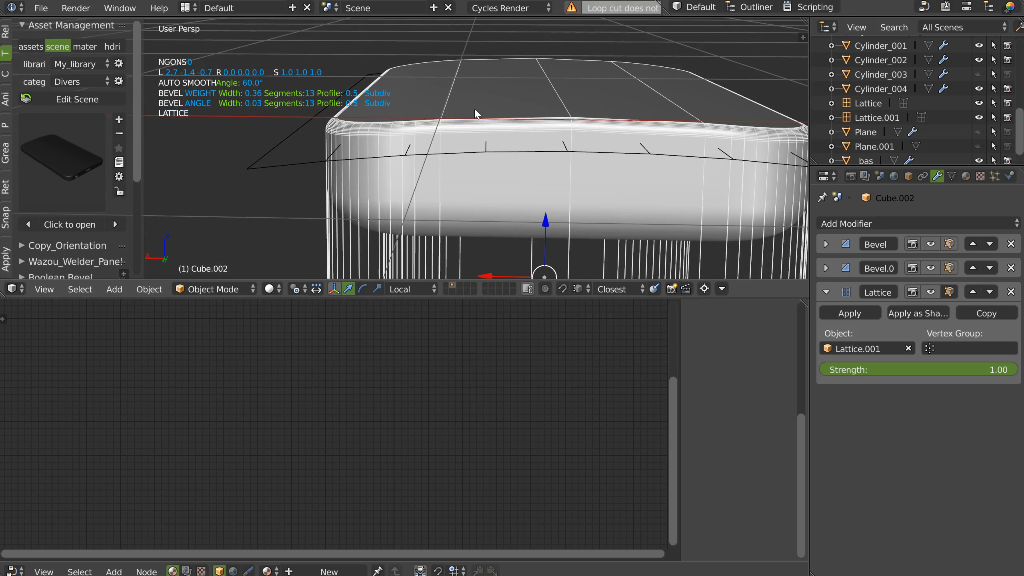
middle_drag(484, 125, 492, 133)
scroll(500, 100, down, 1)
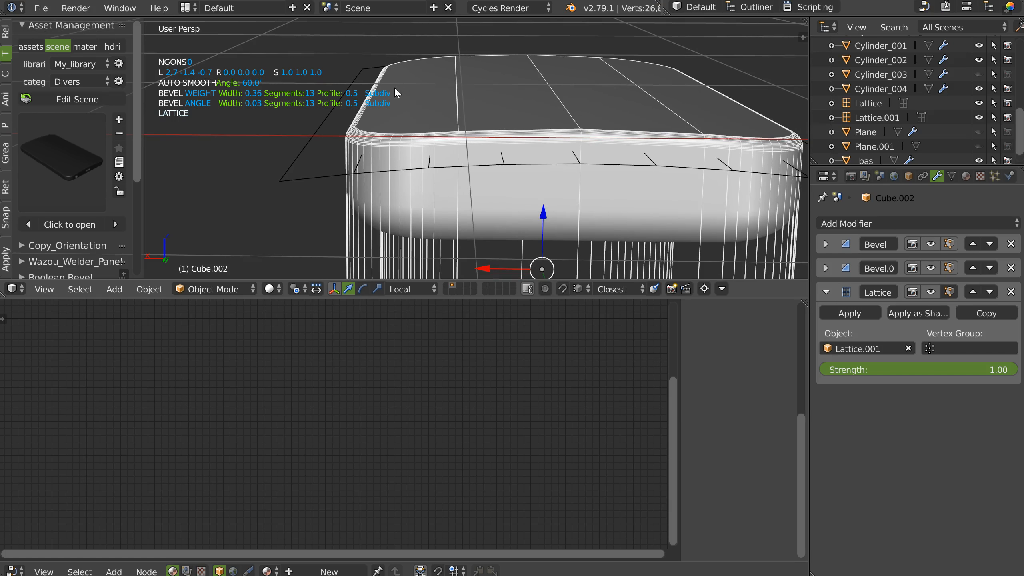
Add four more lengthwise loop cuts to the cutter Cube.002, one in each strip between the existing cuts and the sides
scroll(521, 128, down, 5)
key(Tab)
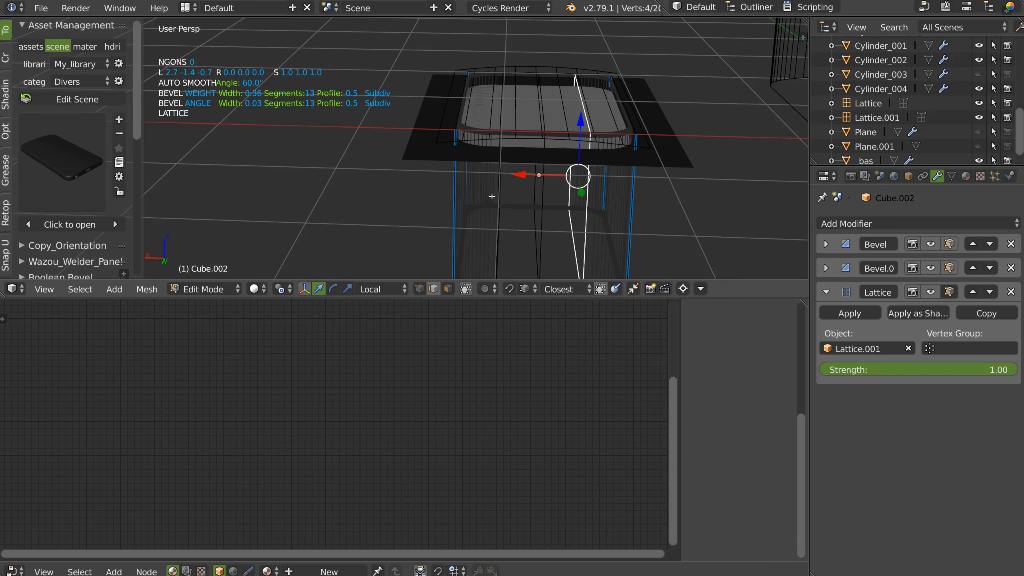
key(ctrl+r)
click(530, 142)
right_click(530, 142)
key(ctrl+r)
click(556, 138)
right_click(556, 138)
right_click(612, 142)
key(ctrl+r)
click(597, 174)
right_click(478, 135)
key(Tab)
click(522, 53)
middle_drag(511, 128, 448, 128)
scroll(526, 89, up, 4)
scroll(448, 128, down, 2)
scroll(455, 91, up, 3)
Slide the outermost loop cut on one side of Cube.002 away from the rounded corner
key(Tab)
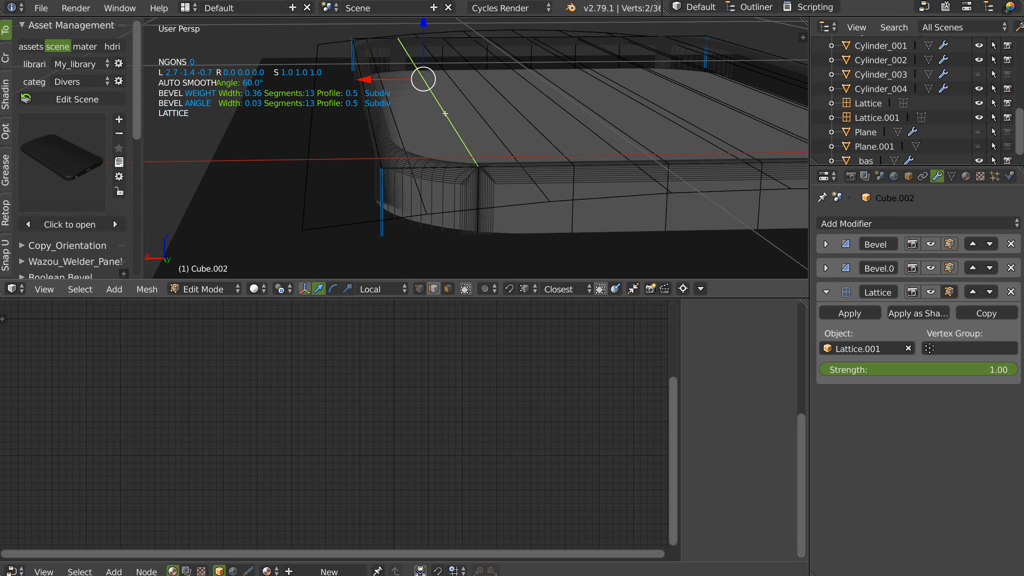
key(g)
key(g)
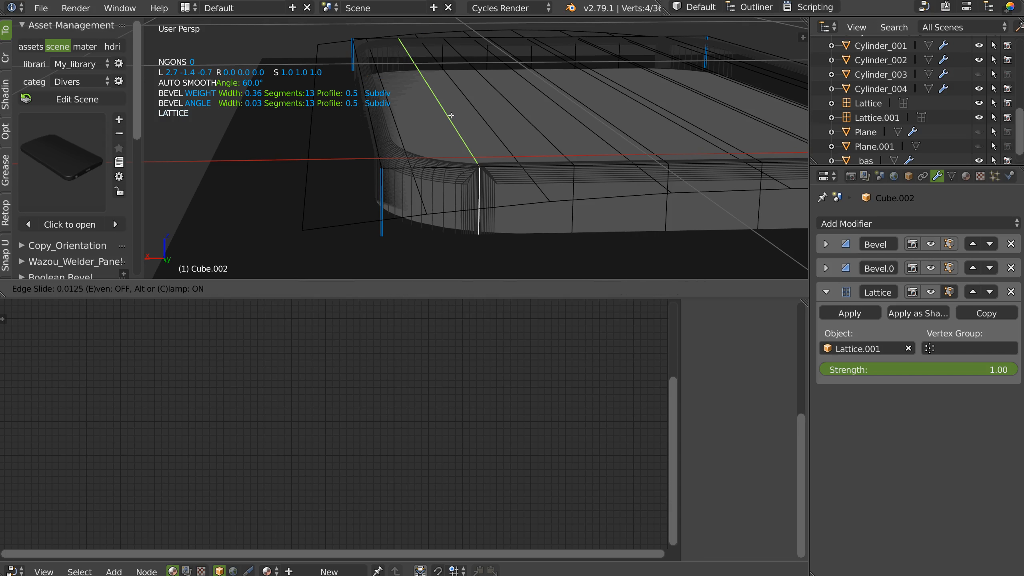
click(512, 118)
Slide the outermost loop cut on the opposite side of Cube.002 inward, clear of its rounded corner
shift+middle_drag(624, 149, 451, 150)
middle_drag(546, 156, 493, 182)
alt+right_click(463, 172)
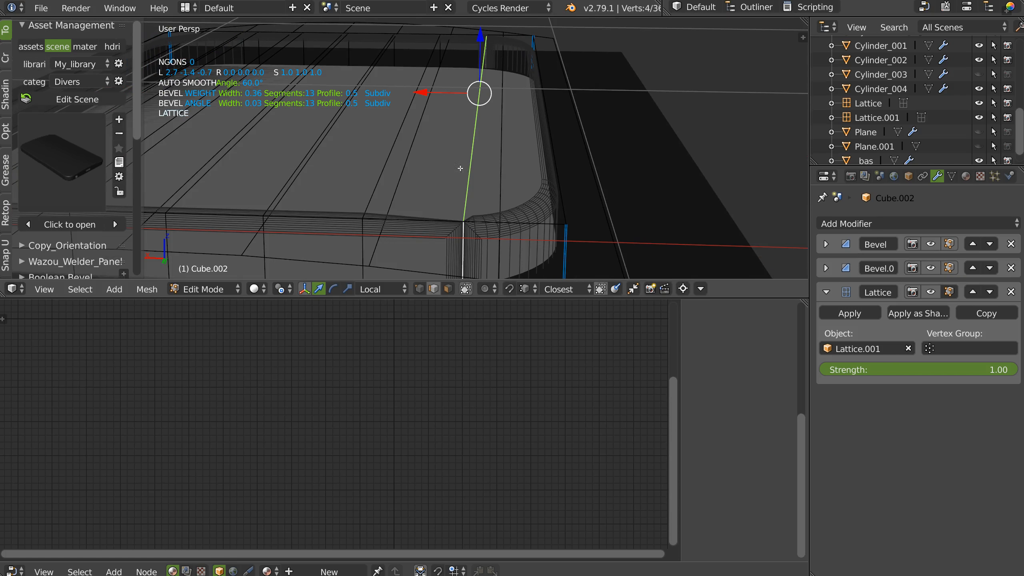
key(g)
key(g)
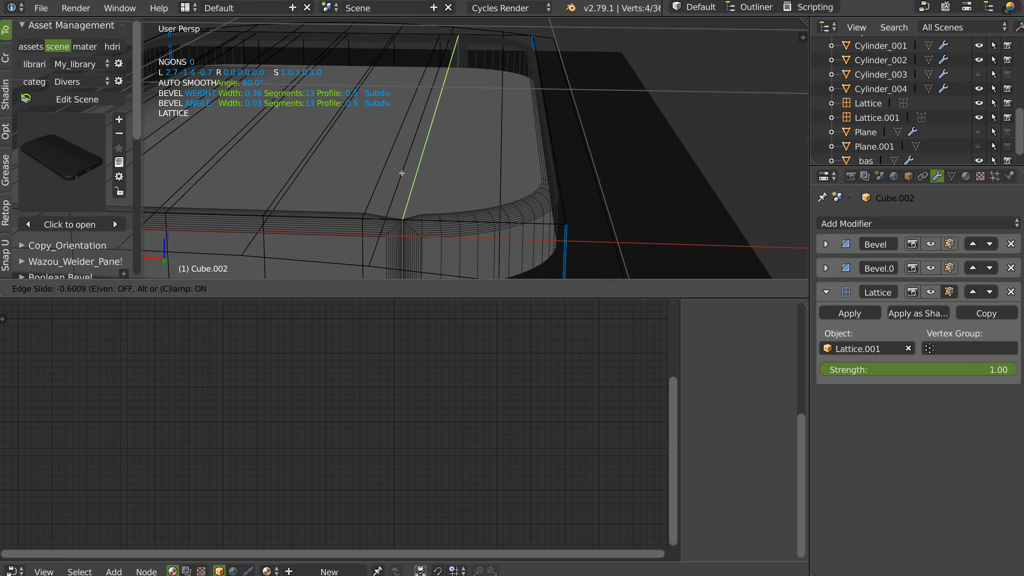
click(402, 173)
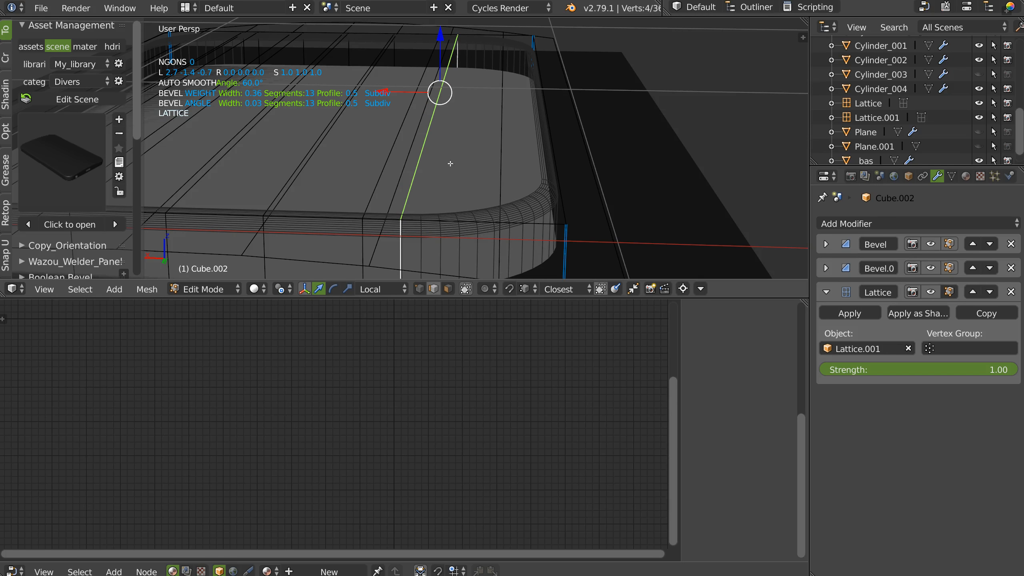
Leave mesh editing of the cutter Cube.002 and hide it together with Lattice.001
scroll(408, 162, down, 5)
key(Tab)
click(452, 101)
scroll(430, 134, up, 6)
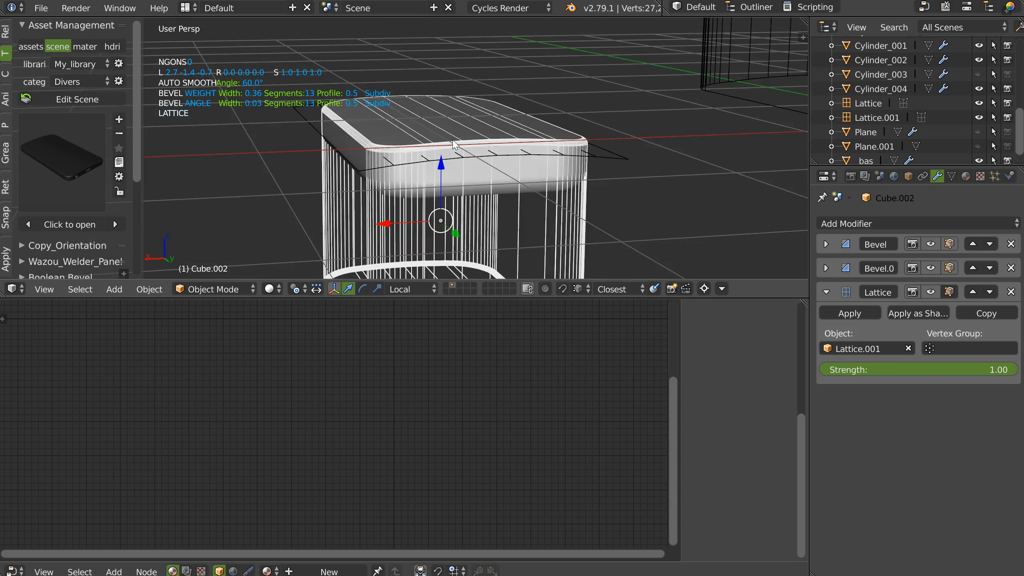
scroll(431, 134, down, 8)
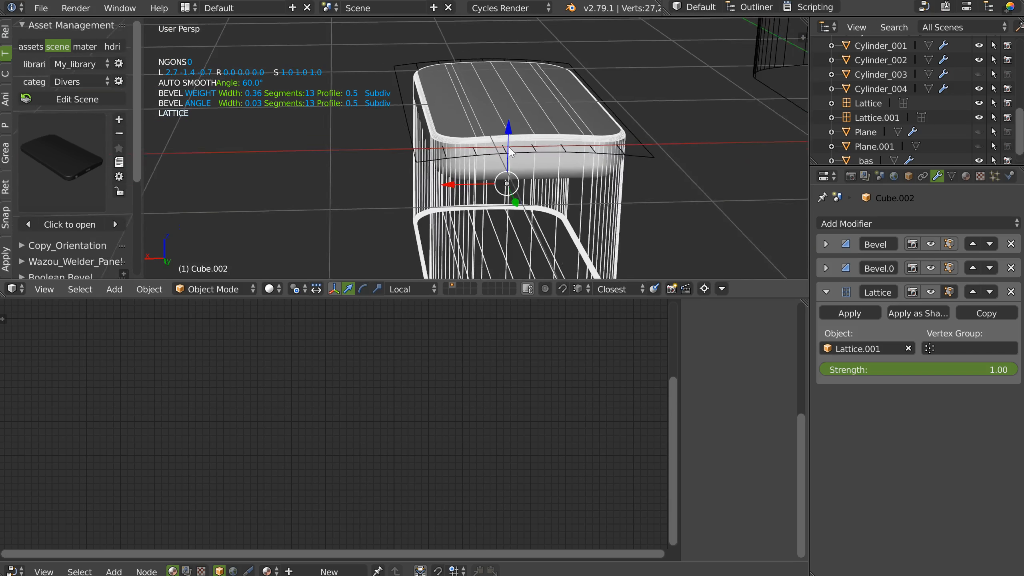
key(Delete)
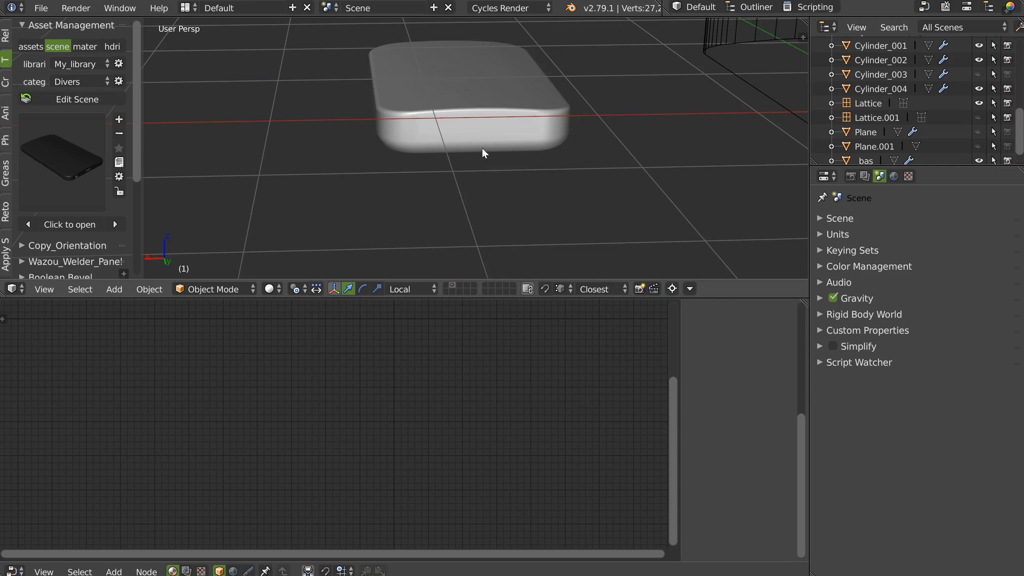
Examine the curved phone body in rendered shading from several angles, and return to solid shading
middle_drag(482, 147, 492, 108)
scroll(450, 135, up, 4)
middle_drag(351, 130, 488, 144)
scroll(459, 194, down, 3)
key(z)
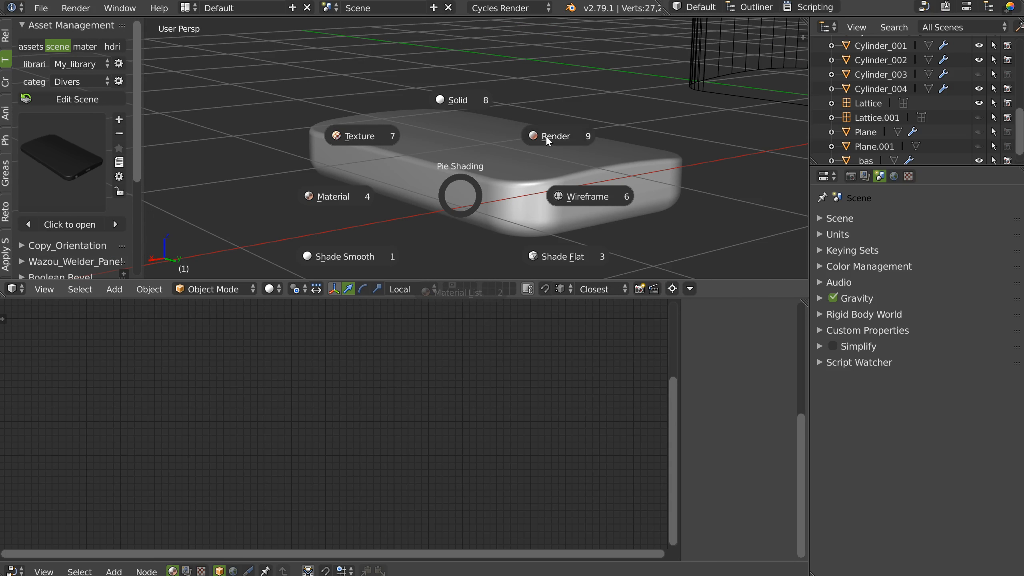
click(548, 136)
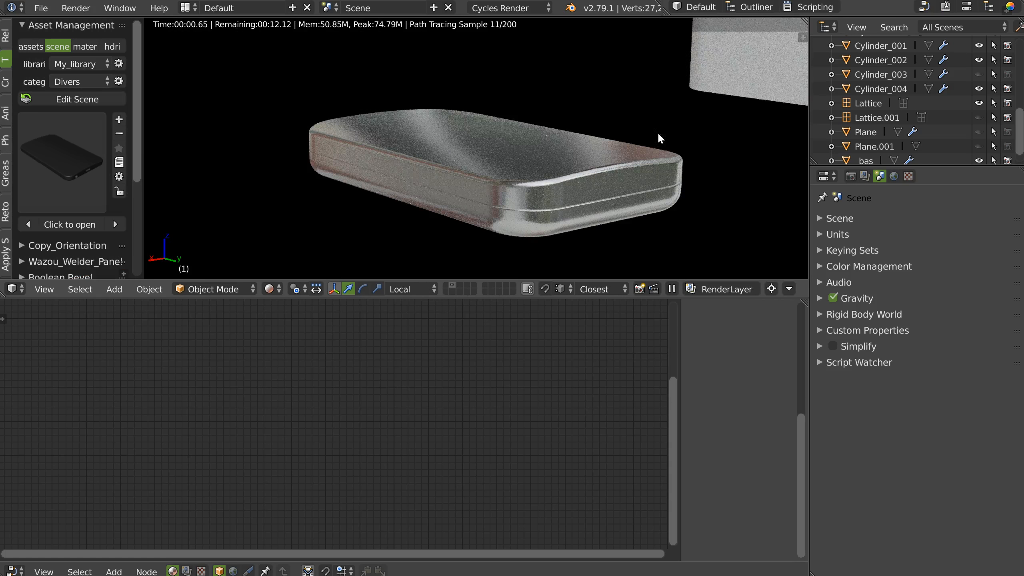
scroll(563, 144, down, 2)
middle_drag(408, 145, 520, 150)
middle_drag(585, 96, 482, 168)
key(z)
click(491, 74)
Add a cylinder mesh at the location of the phone top Cube.004
scroll(486, 184, up, 4)
click(481, 169)
right_click(493, 169)
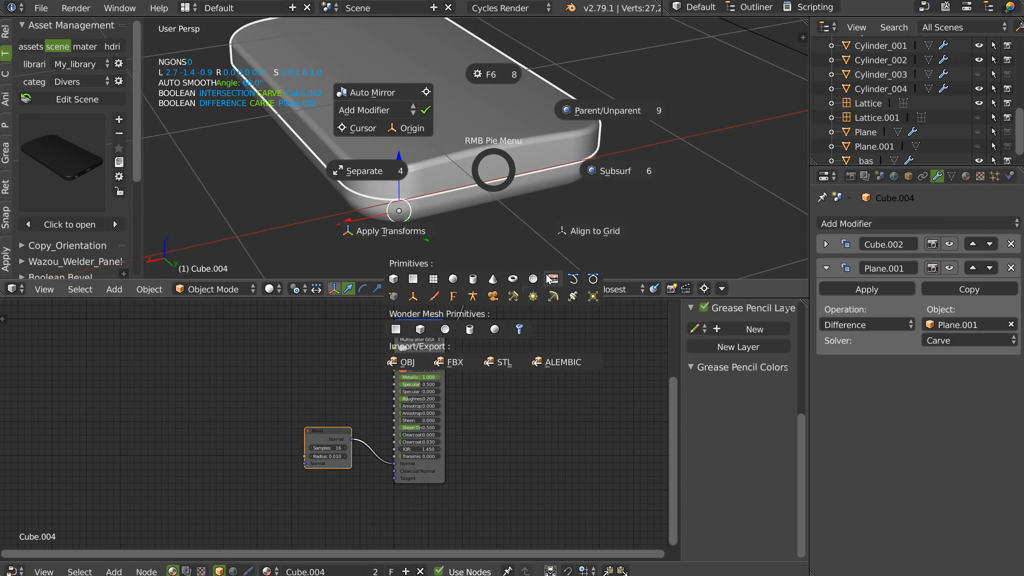
click(474, 282)
scroll(472, 275, down, 3)
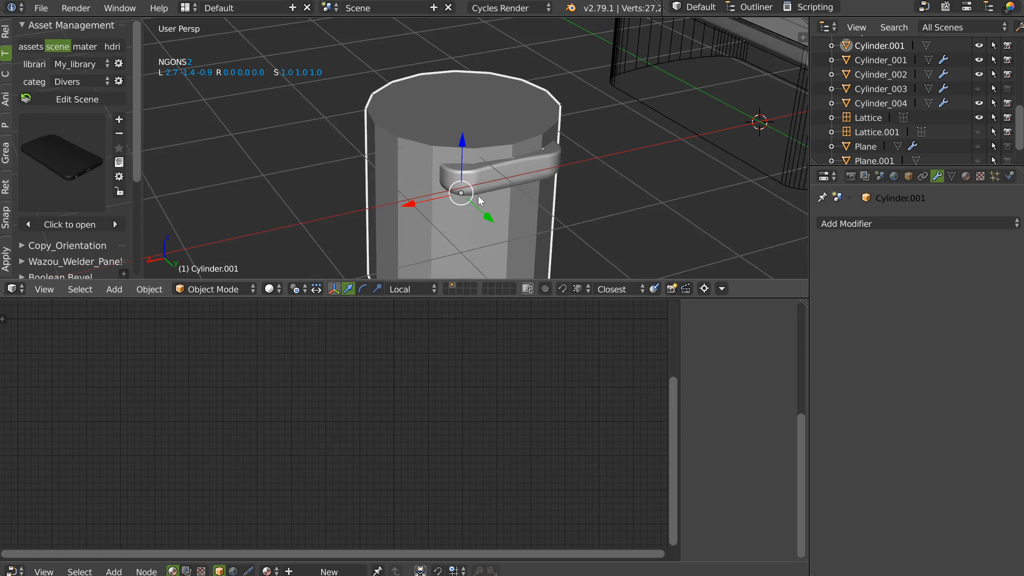
Connect opposite rim vertices of Cylinder.001 across its end caps to split them in half
middle_drag(463, 143, 553, 122)
scroll(554, 122, down, 4)
key(Tab)
key(a)
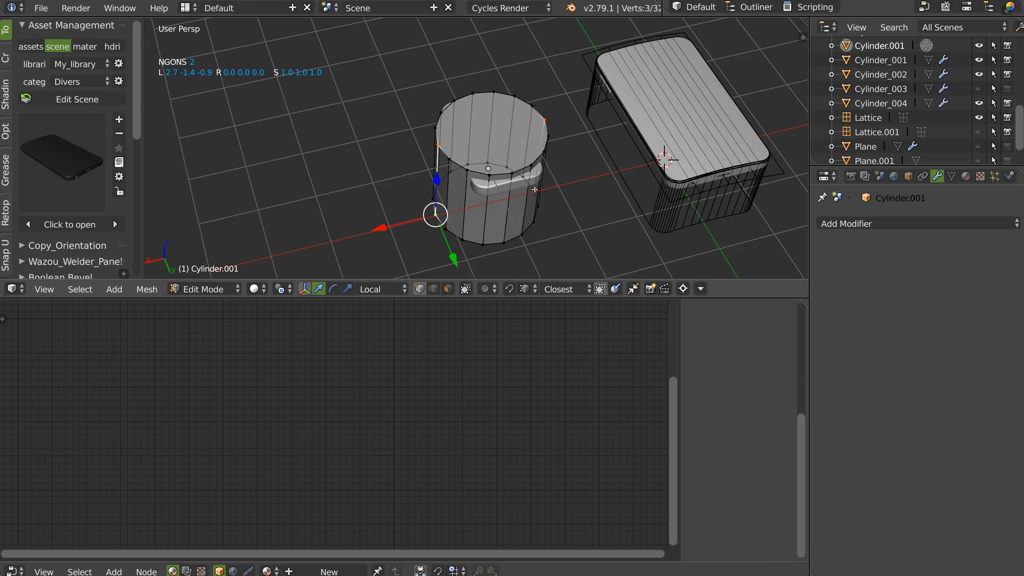
key(w)
click(532, 384)
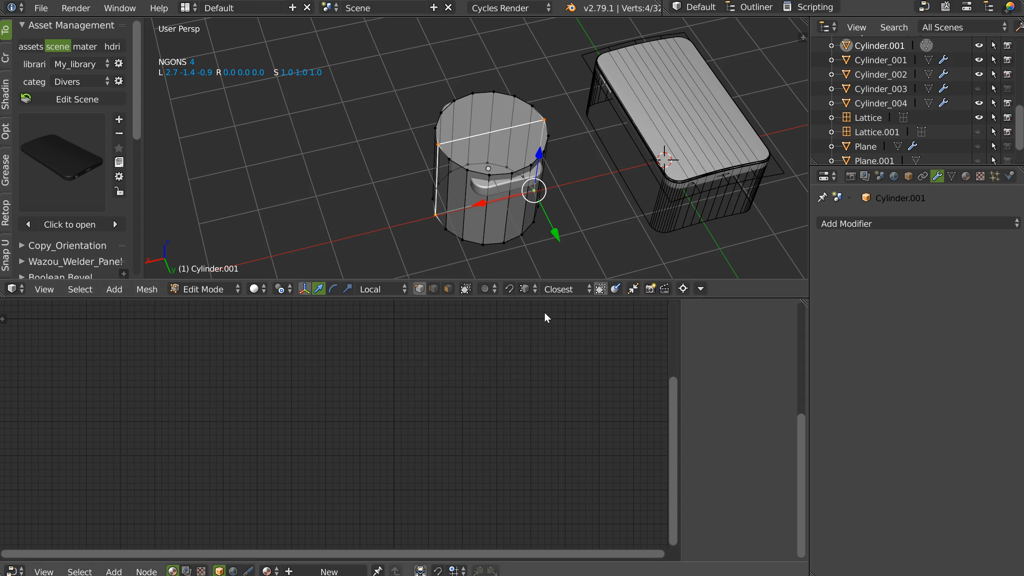
Select the faces of one half of the cylinder and extrude them outward into an elongated, round-ended shape
middle_drag(512, 154, 503, 143)
key(ctrl+Tab)
click(482, 221)
key(a)
click(376, 87)
middle_drag(414, 121, 524, 122)
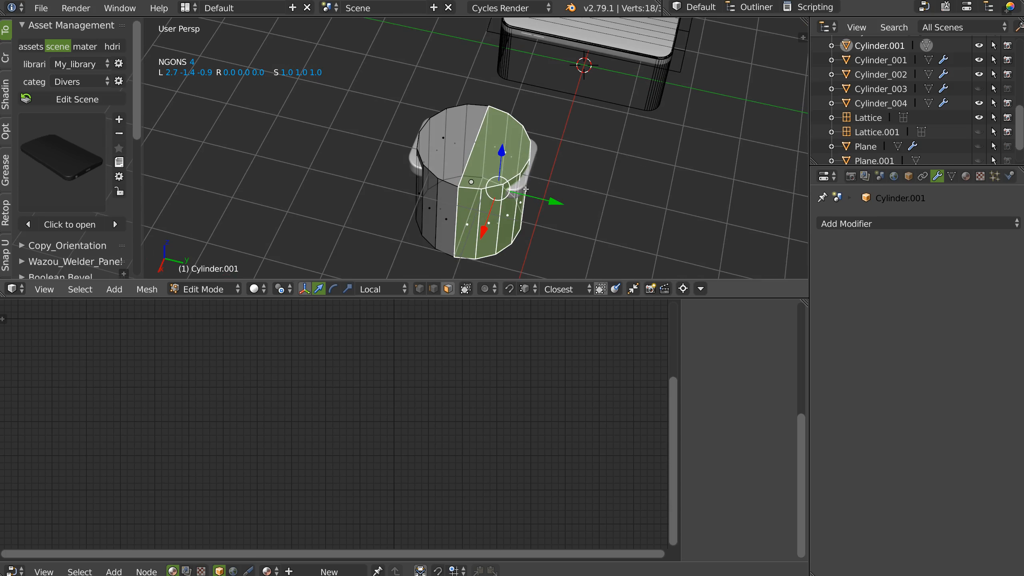
key(e)
click(548, 189)
Set the elongated cylinder's origin to the middle of its straight central section
key(ctrl+Tab)
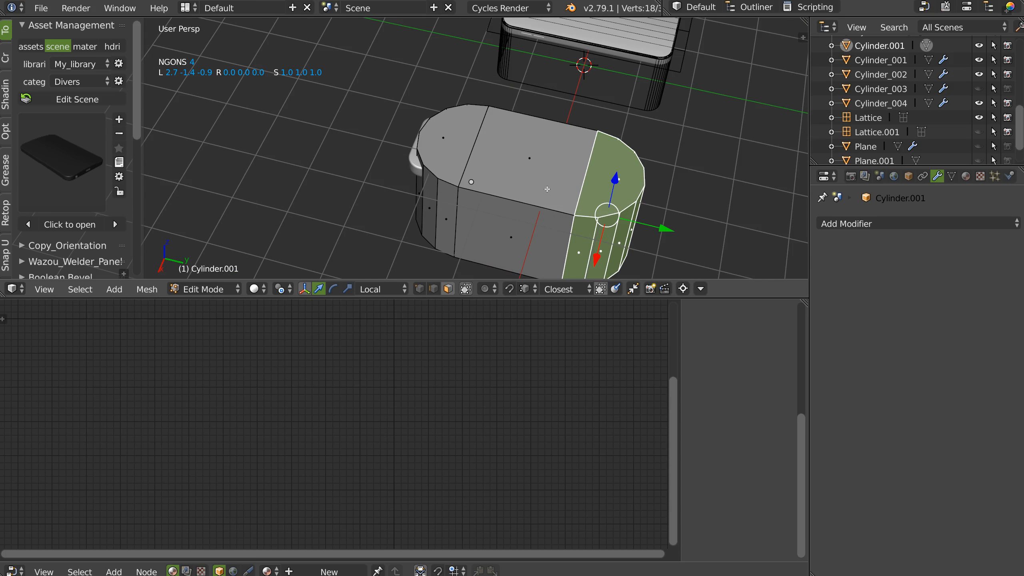
click(520, 170)
key(Tab)
click(468, 166)
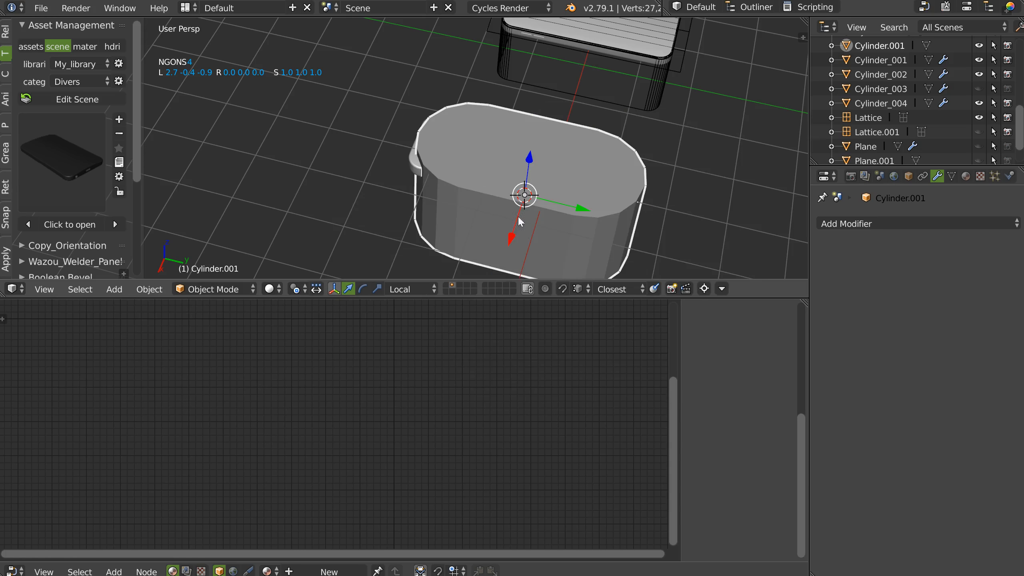
Rotate Cylinder.001 by 90° about its local X axis and 90° about its local Y axis
key(alt+r)
click(436, 177)
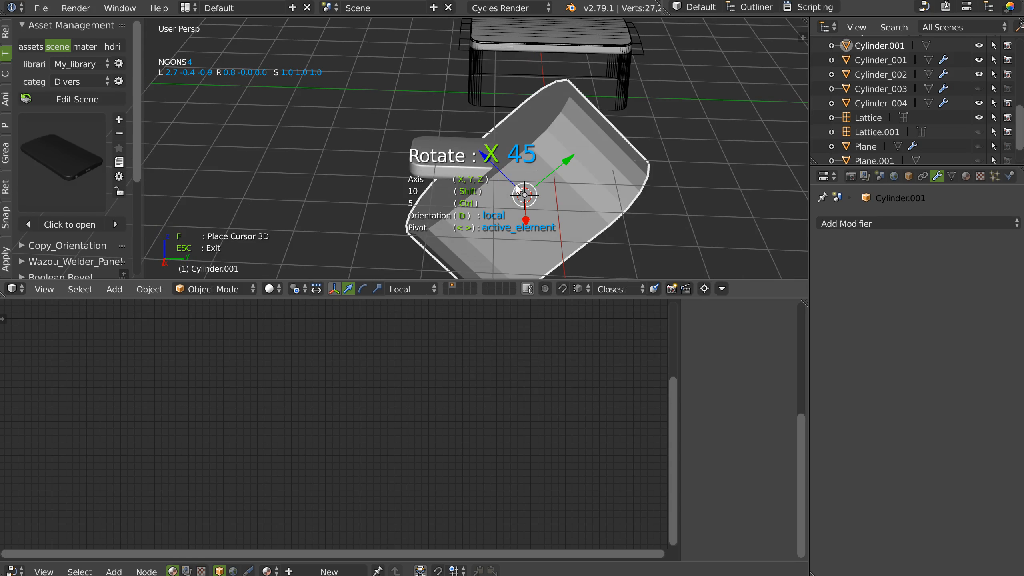
click(573, 190)
middle_drag(581, 200, 525, 193)
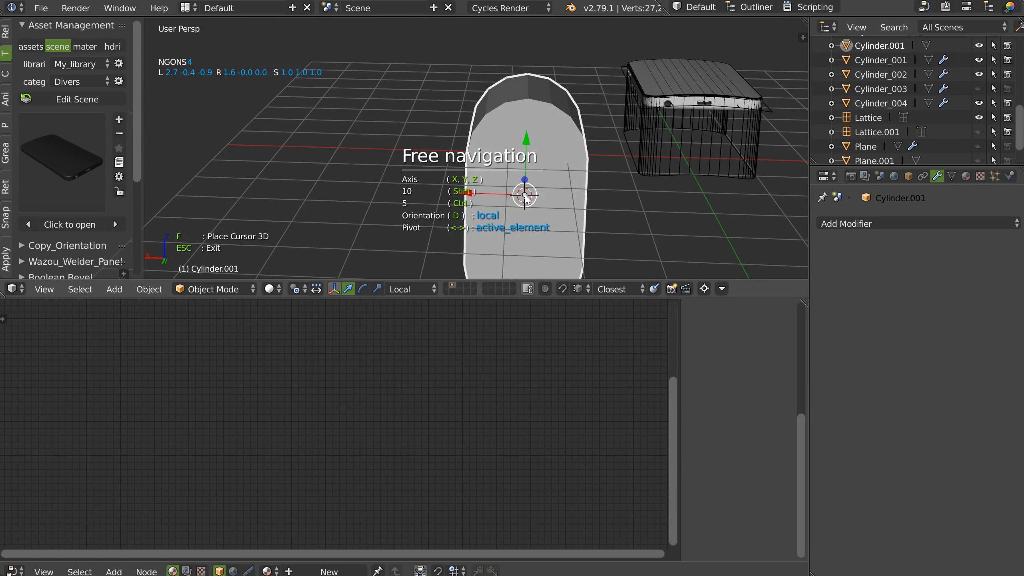
key(y)
click(592, 206)
key(z)
click(735, 198)
key(Escape)
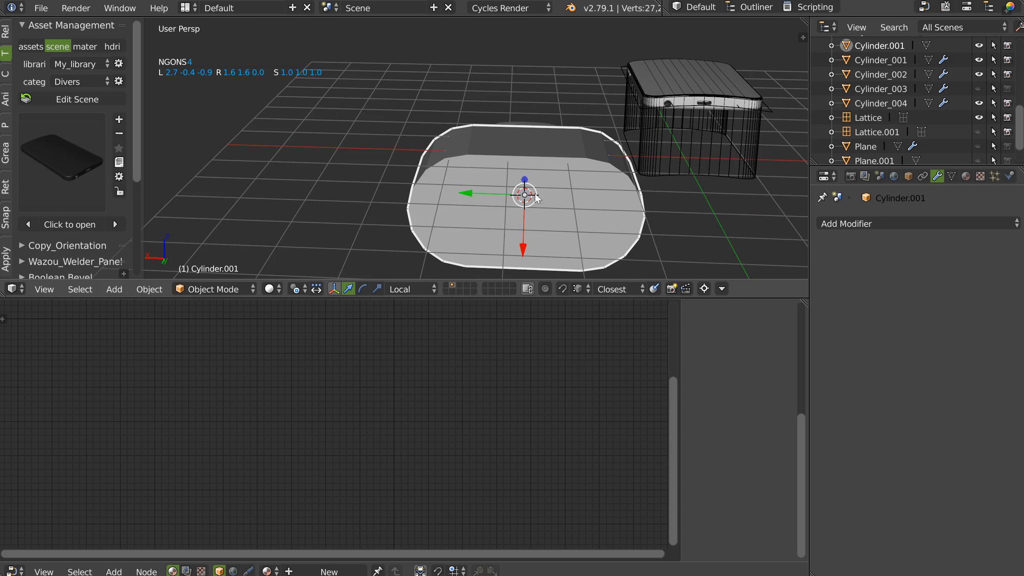
Scale down Cylinder.001 and raise it to the height of the phone's end wall
key(s)
click(562, 197)
drag(524, 247, 524, 212)
scroll(524, 211, up, 6)
key(s)
click(614, 98)
Position Cylinder.001 against the phone's end wall and shrink it to the size of a small port slot
shift+middle_drag(614, 98, 548, 188)
scroll(549, 188, up, 3)
middle_drag(479, 189, 538, 195)
drag(449, 160, 483, 168)
middle_drag(528, 190, 578, 147)
scroll(578, 146, up, 8)
scroll(518, 178, down, 4)
shift+middle_drag(519, 178, 616, 154)
middle_drag(616, 154, 492, 113)
key(s)
click(581, 165)
Select the vertices of one rounded end of the slot shape and move them along local Y to lengthen it
key(Tab)
right_click(508, 134)
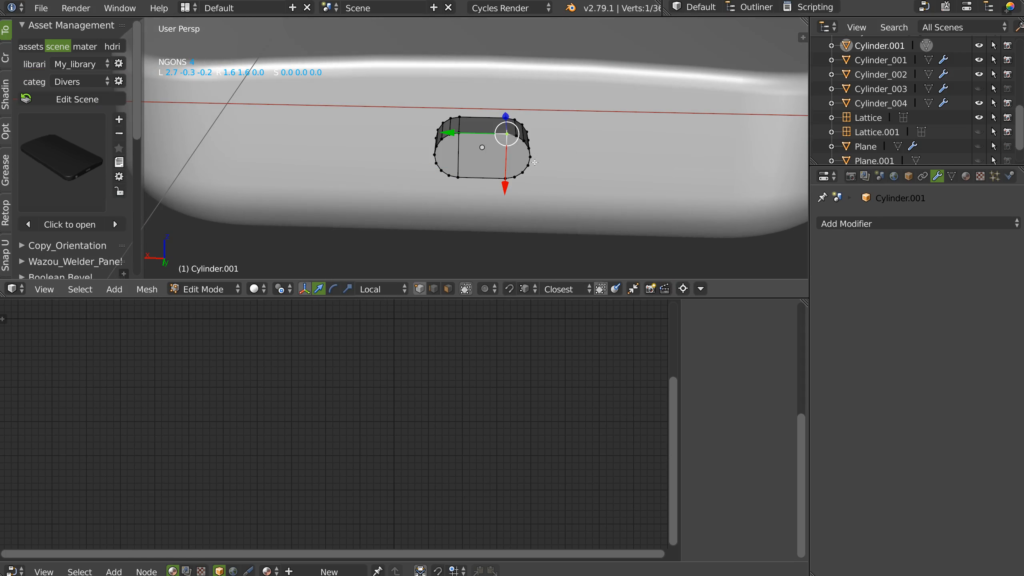
ctrl+drag(518, 236, 560, 126)
key(g)
key(y)
key(y)
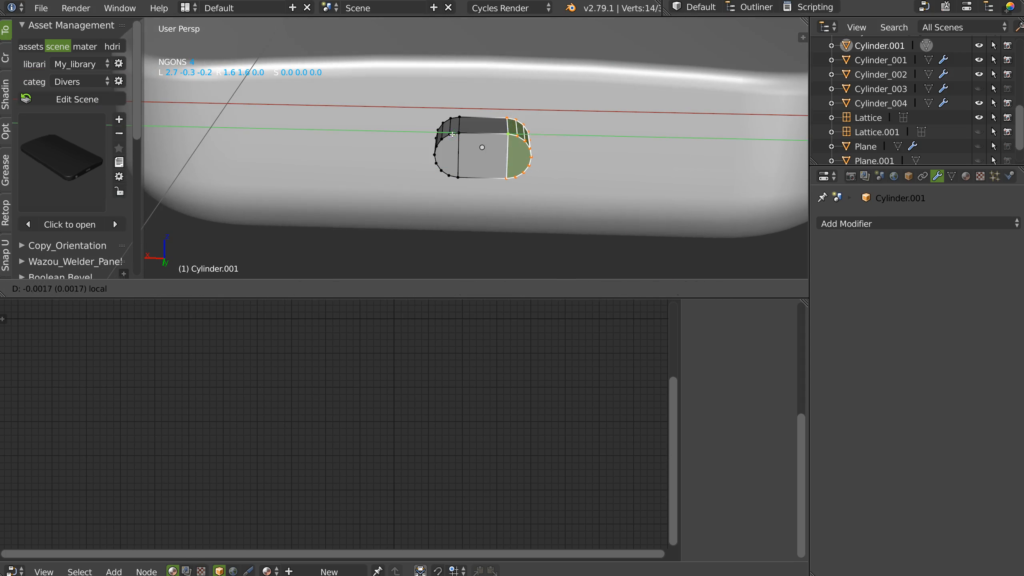
click(542, 141)
Recentre the origin of Cylinder.001 on its mesh and shift it along local Y on the phone's end wall
key(Tab)
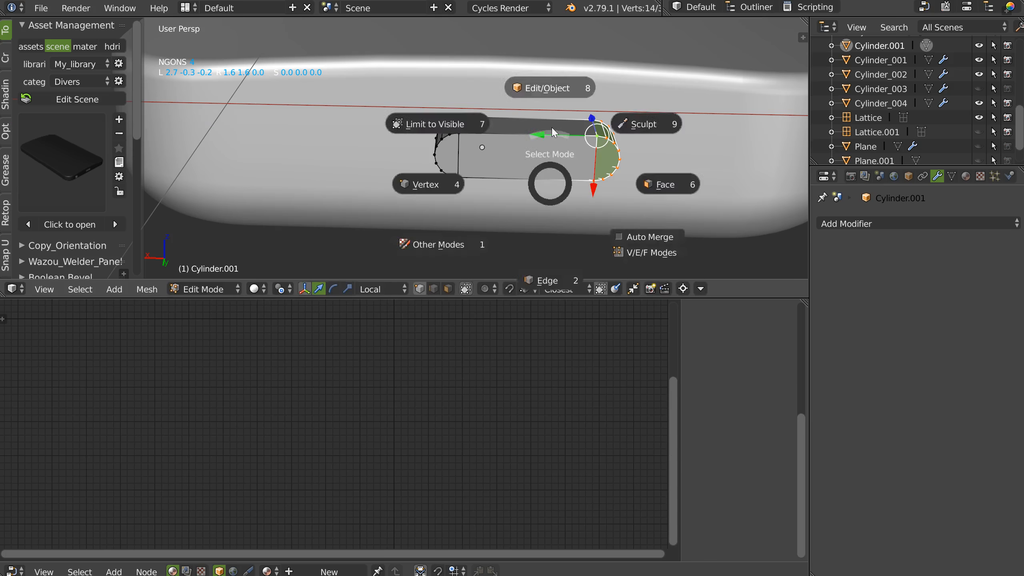
click(550, 89)
right_click(543, 165)
click(467, 123)
drag(460, 147, 417, 148)
Apply Subdiv Booleans to the slot cutter Cylinder.001 and pull it partly out of the phone's end wall
middle_drag(428, 162, 479, 173)
scroll(478, 173, up, 5)
scroll(481, 146, down, 1)
middle_drag(447, 125, 461, 130)
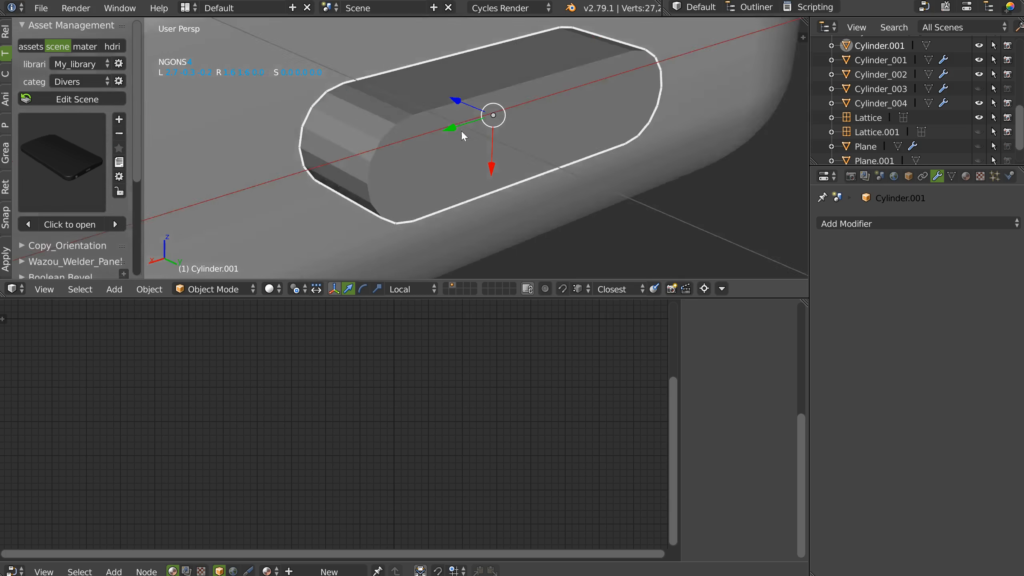
scroll(462, 133, down, 3)
key(shift+space)
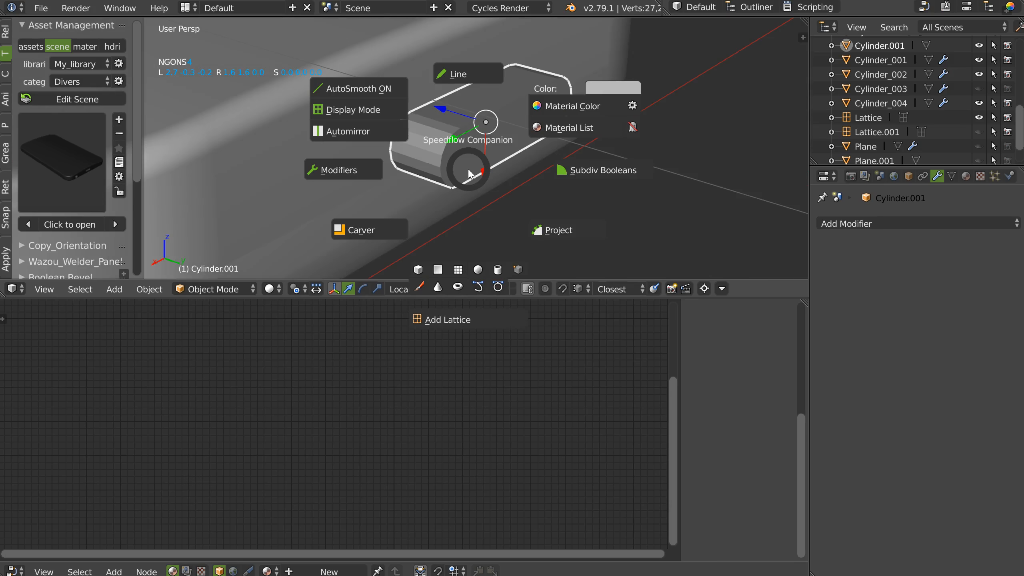
click(577, 171)
drag(435, 110, 387, 101)
Try to cut Cylinder.001 out of Cube.004 with a Boolean Difference using the Carve solver
shift+right_click(344, 170)
key(shift+space)
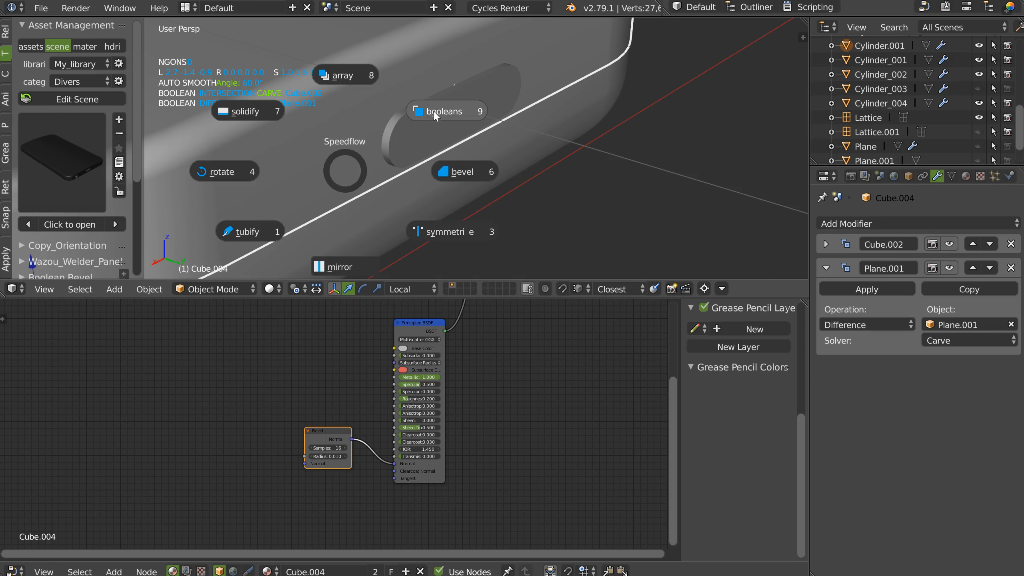
click(433, 110)
middle_drag(438, 107, 538, 123)
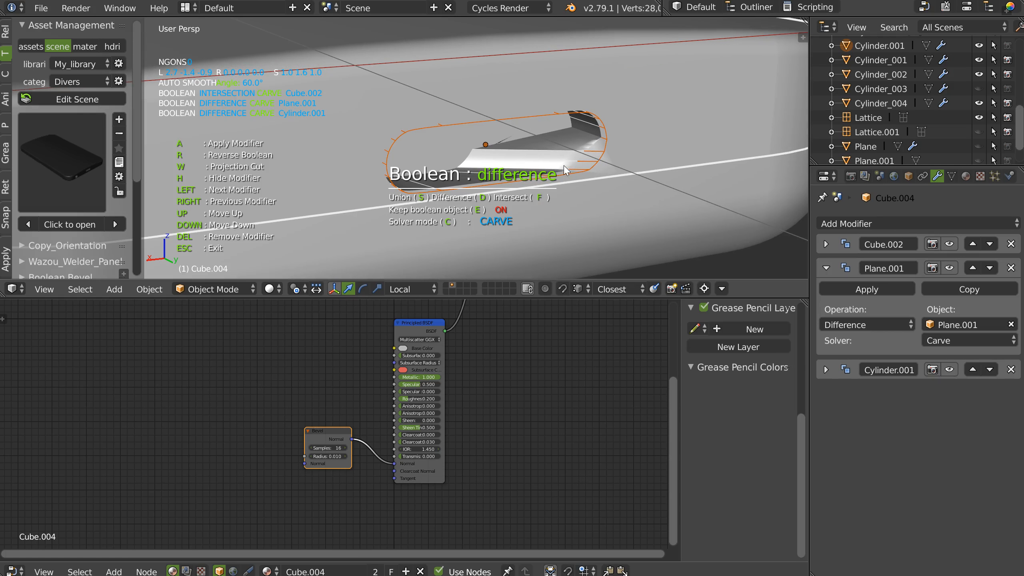
key(Down)
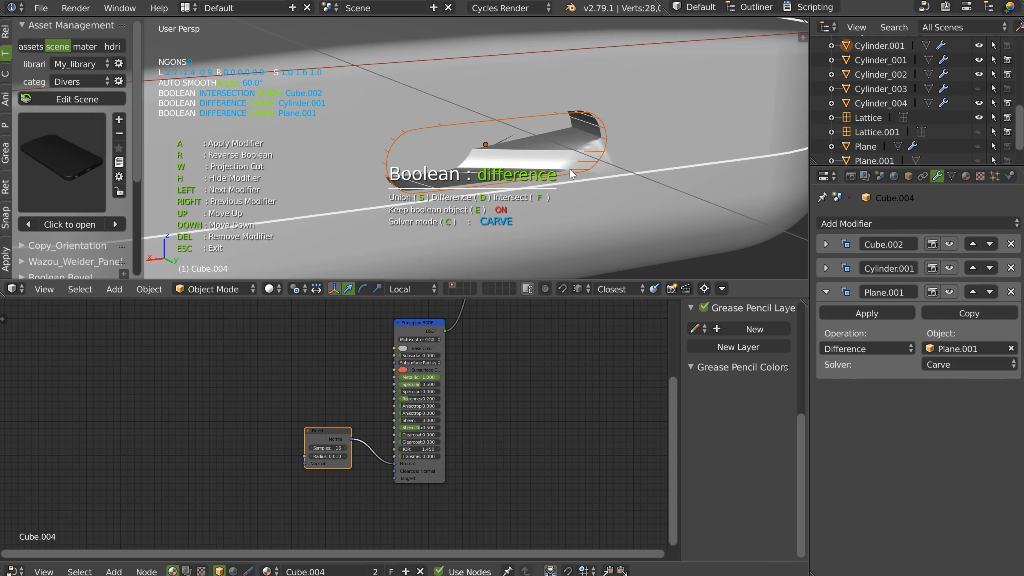
key(Up)
click(596, 151)
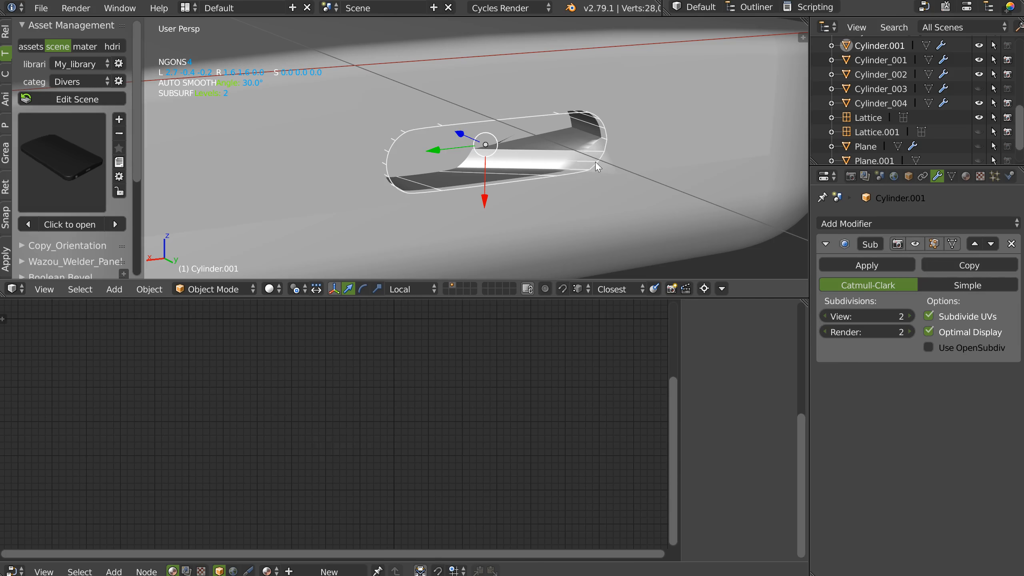
Undo the Boolean cut on Cube.004 and reselect the slot cutter Cylinder.001
mouse_move(595, 162)
middle_down()
mouse_move(504, 155)
mouse_move(548, 183)
mouse_move(533, 155)
mouse_move(550, 155)
middle_up()
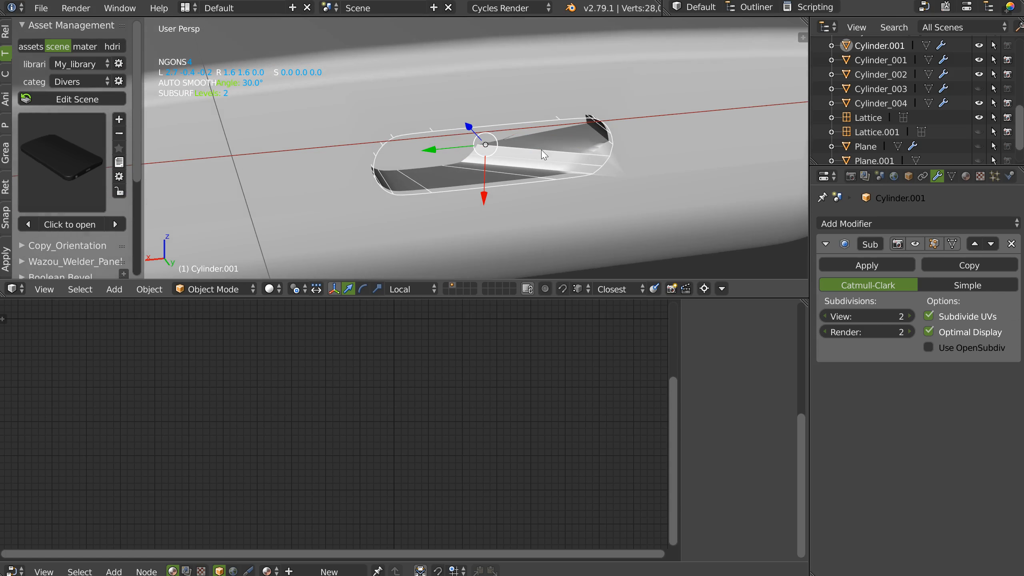
right_click(595, 144)
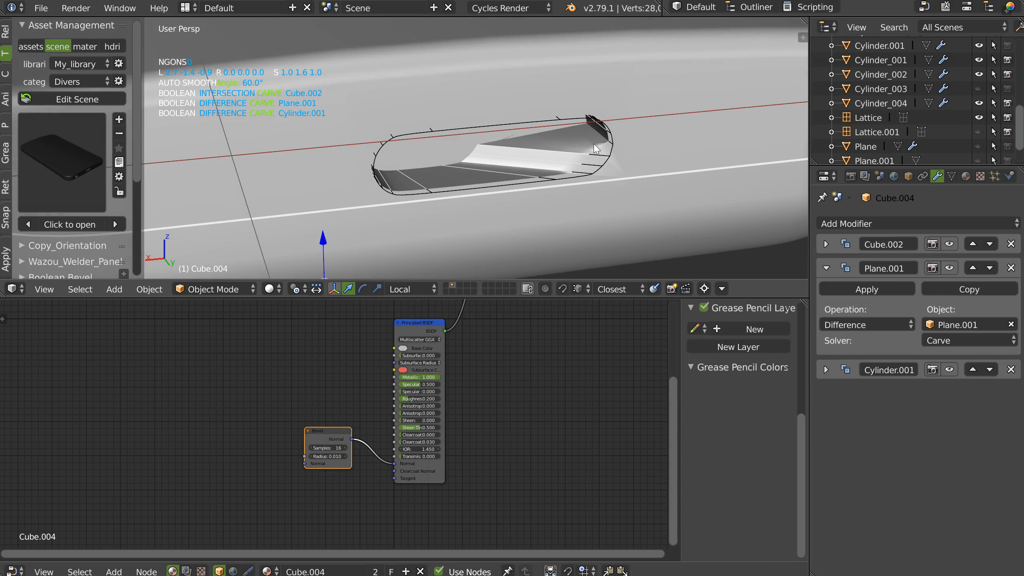
right_click(592, 145)
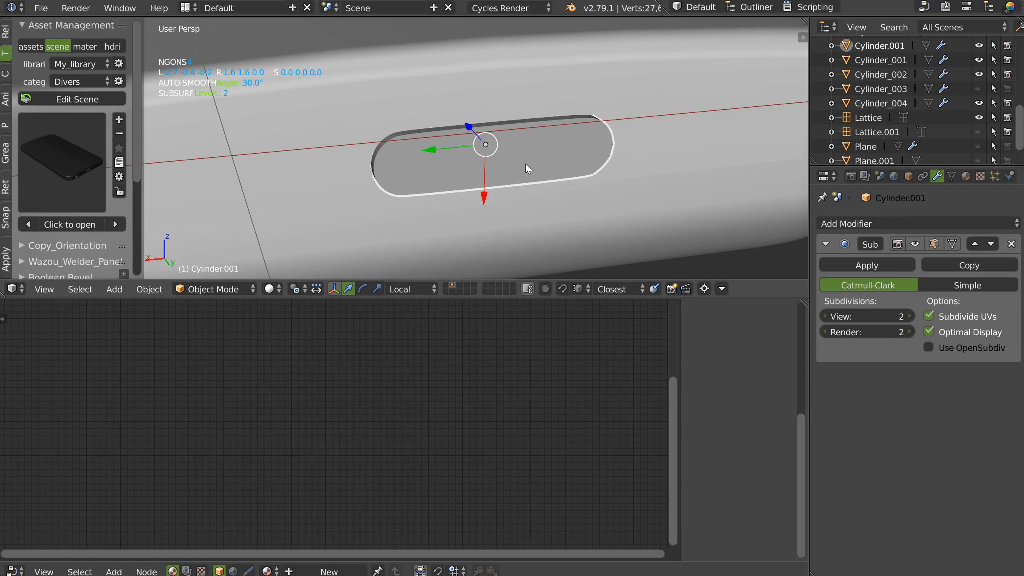
Isolate the slot cutter Cylinder.001, symmetrize its mesh along X, and return to the full scene
key(KP_Divide)
middle_drag(497, 170, 434, 173)
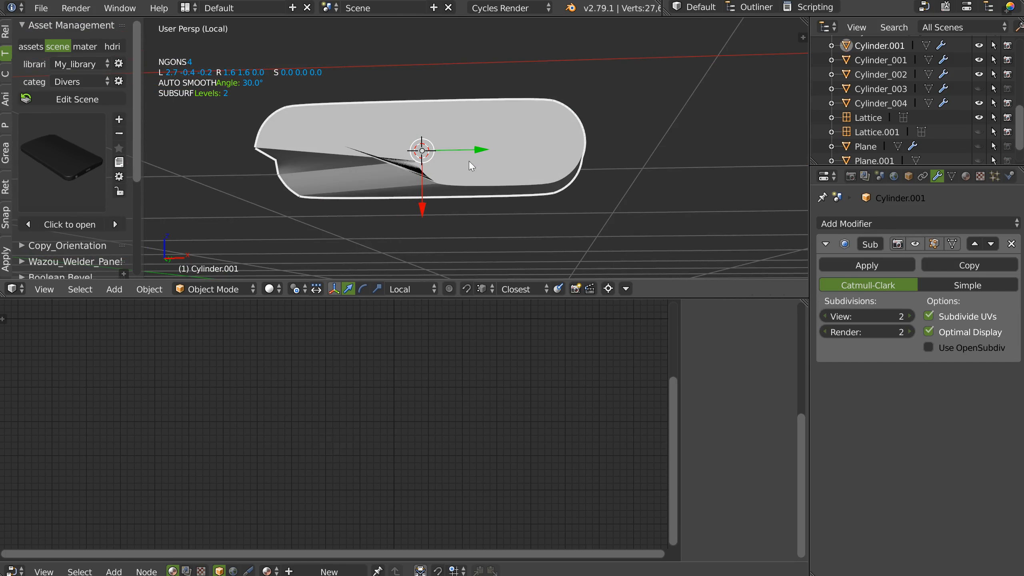
key(space)
click(570, 223)
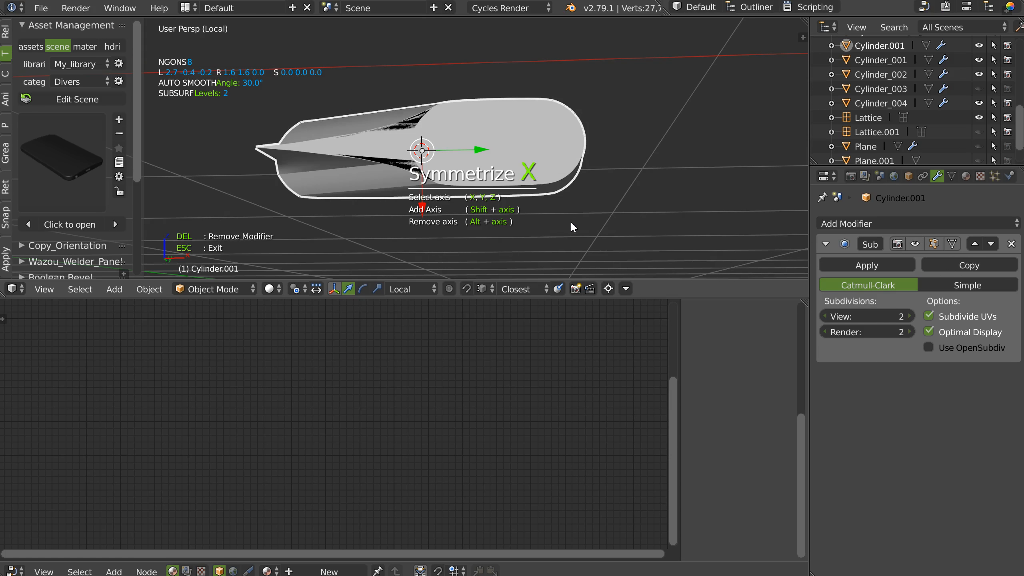
key(x)
click(302, 153)
key(x)
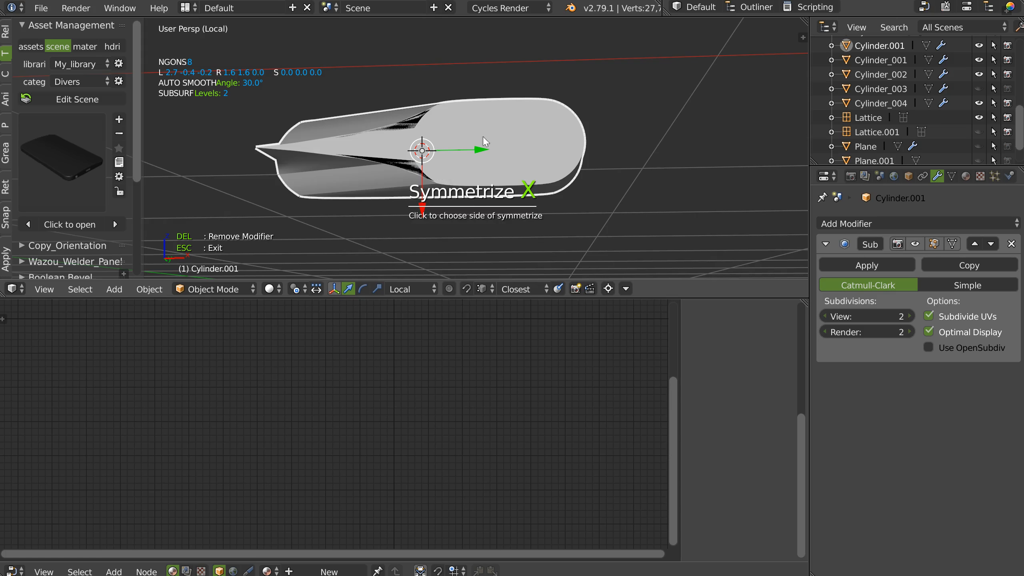
click(553, 139)
key(Escape)
mouse_move(550, 167)
middle_down()
mouse_move(573, 194)
mouse_move(567, 172)
middle_up()
key(KP_Divide)
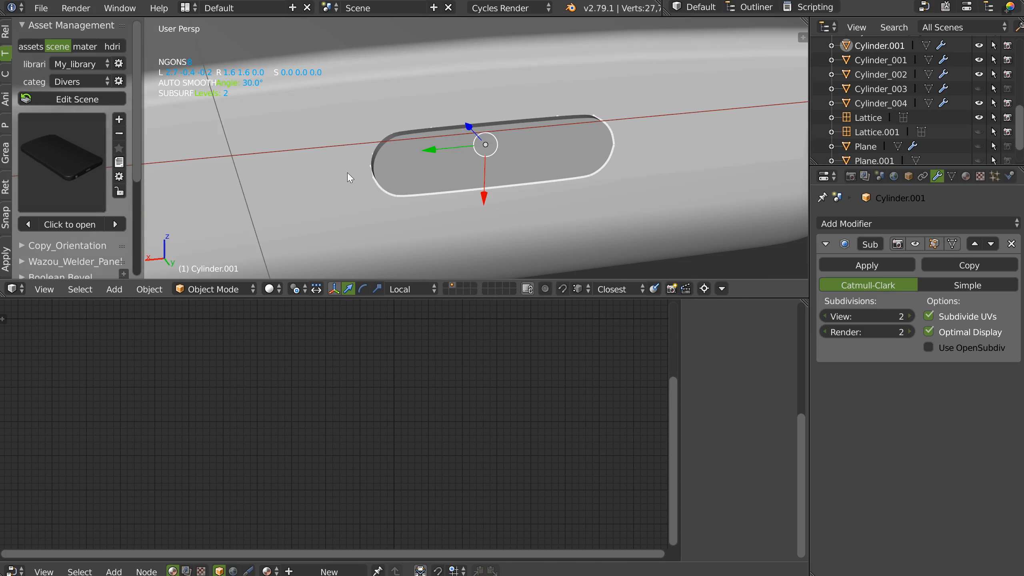
Cut the slot cutter Cylinder.001 out of the phone's end wall with a Boolean Difference
right_click(346, 174)
key(shift+space)
click(471, 122)
middle_drag(470, 118, 597, 172)
key(Escape)
middle_drag(757, 200, 454, 191)
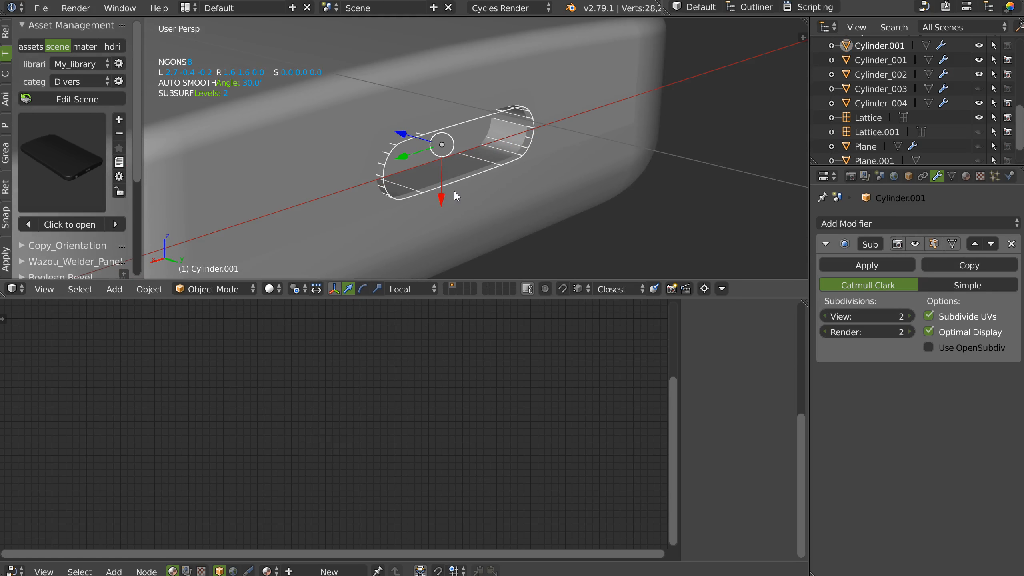
Raise the slot cutter Cylinder.001 slightly along its local X axis on the phone's end wall
drag(441, 197, 438, 180)
middle_drag(492, 157, 486, 160)
scroll(479, 152, up, 6)
scroll(464, 153, down, 4)
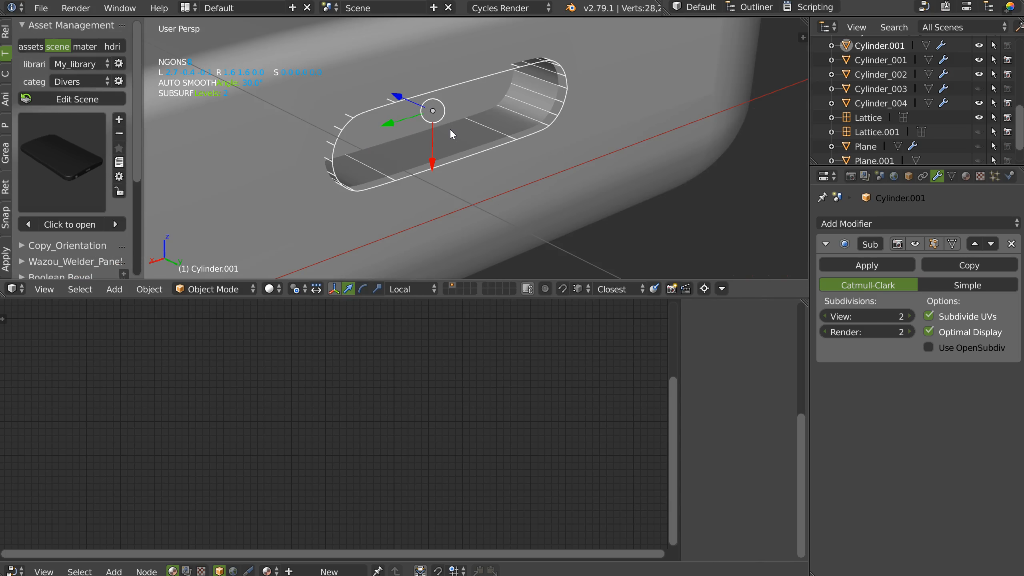
Duplicate the slot cutter Cylinder.001 and slide the copy along its local Z axis
key(shift+d)
key(z)
key(z)
click(520, 162)
Remove the Subdiv Booleans setup and its Subsurf modifier from the slot copy Cylinder.002 in Object Mode
key(Tab)
click(525, 158)
right_click(532, 143)
middle_drag(532, 143, 397, 114)
right_click(394, 136)
key(shift+q)
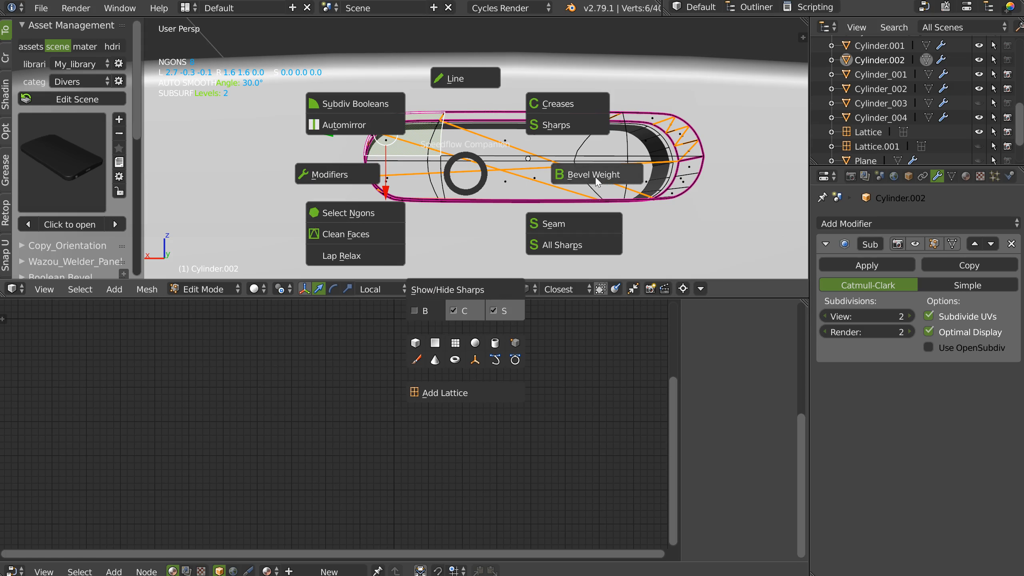
key(Escape)
key(Tab)
click(509, 160)
key(shift+q)
click(621, 162)
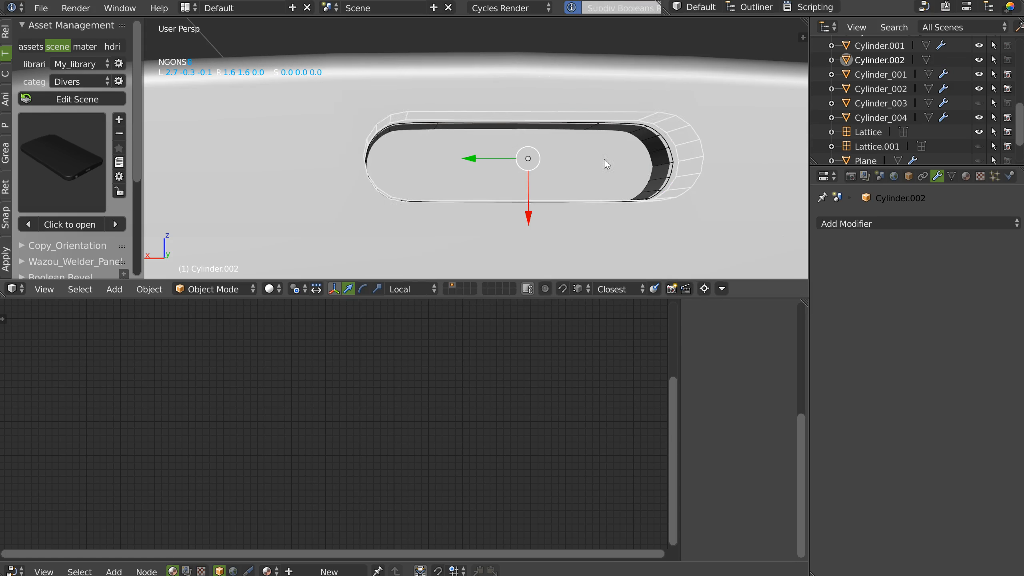
Delete the two large middle faces of Cylinder.002's flat cap in Edit Mode
key(Tab)
click(508, 158)
middle_drag(506, 152, 537, 140)
click(509, 143)
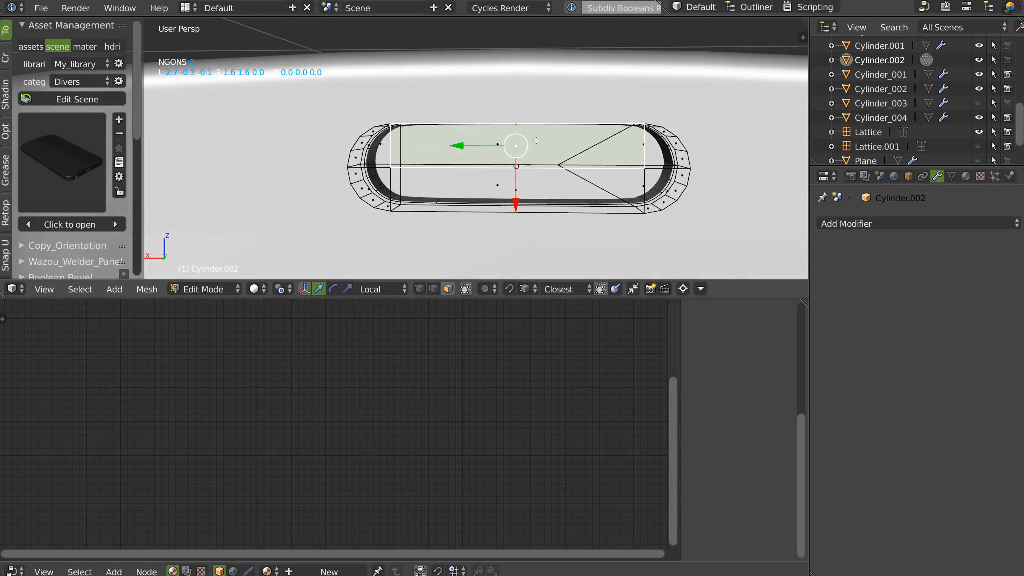
click(503, 182)
shift+click(630, 151)
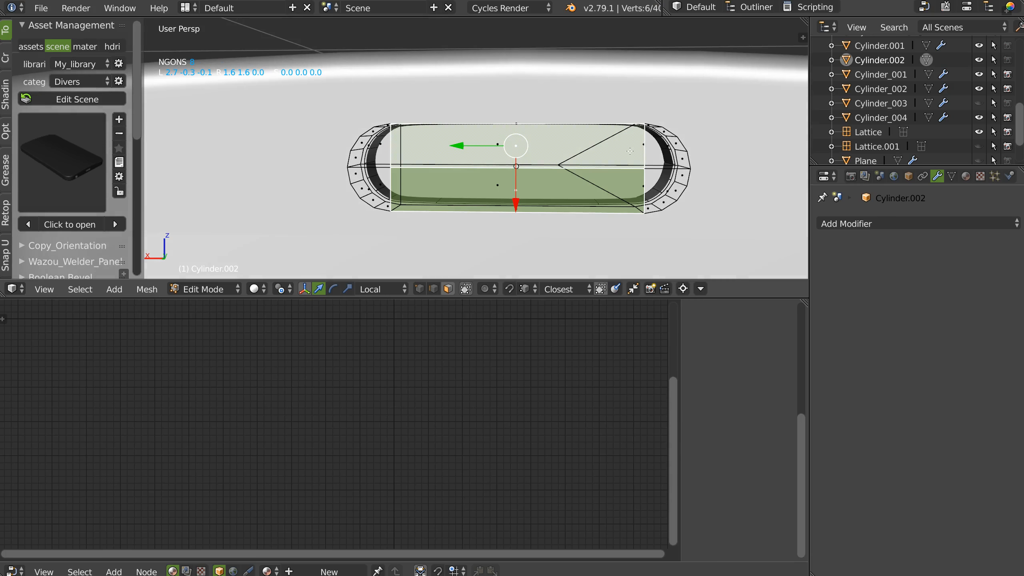
key(a)
key(x)
key(x)
Delete the remaining flat cap faces of Cylinder.002, including those at its rounded ends, keeping only the side wall
click(406, 176)
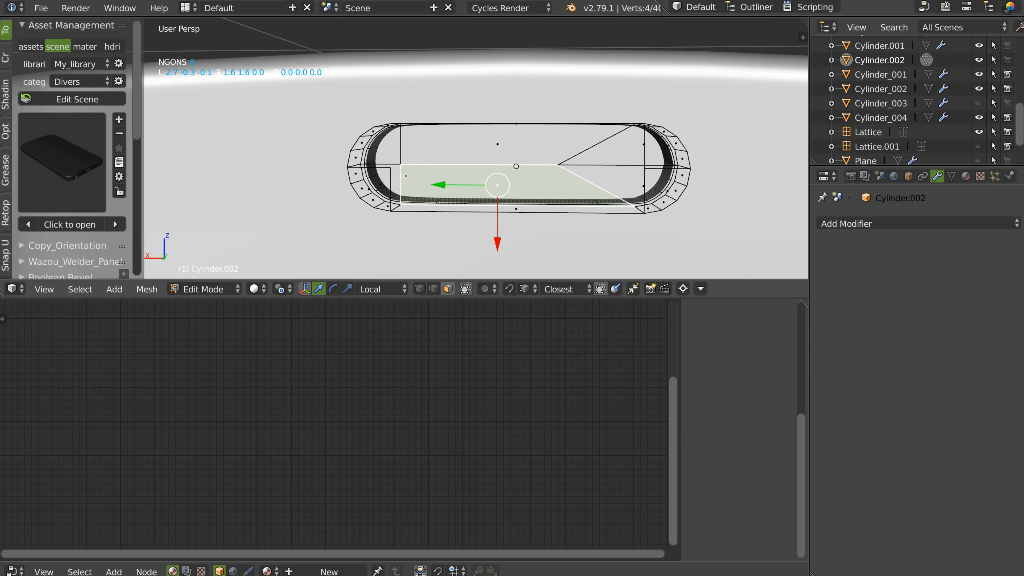
shift+click(396, 174)
shift+click(395, 176)
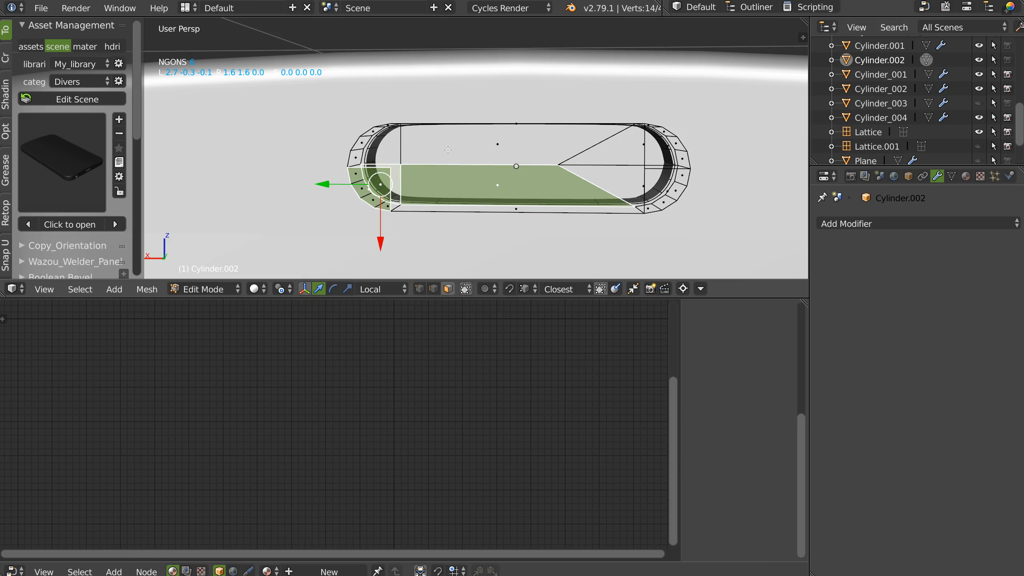
shift+click(407, 155)
shift+click(634, 151)
shift+click(638, 182)
key(x)
middle_drag(525, 184, 560, 217)
click(663, 152)
shift+click(663, 183)
key(x)
Select Cylinder.002's whole side wall and add a Solidify modifier with a thickness of about -0.21
key(a)
click(510, 179)
key(space)
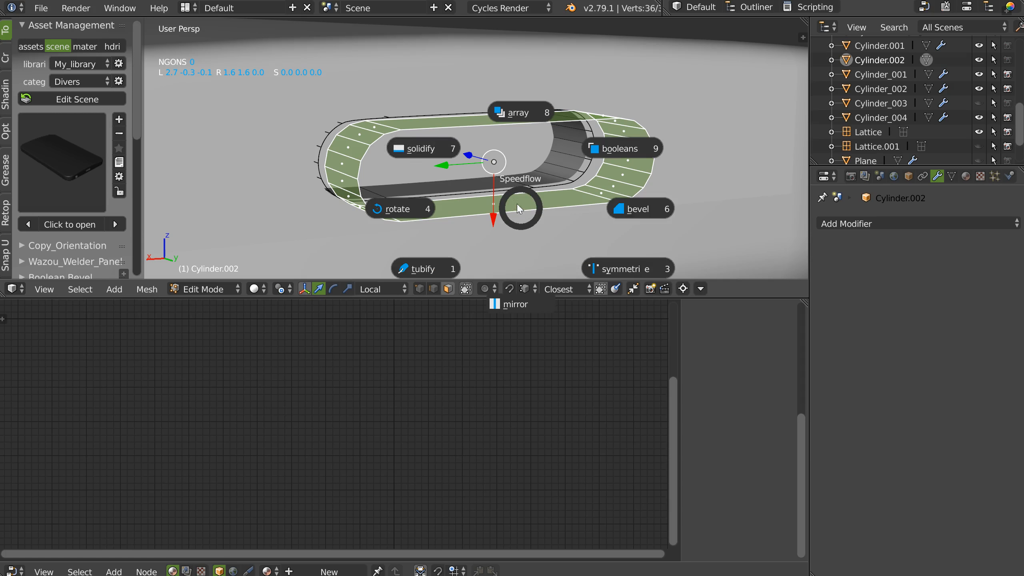
click(439, 153)
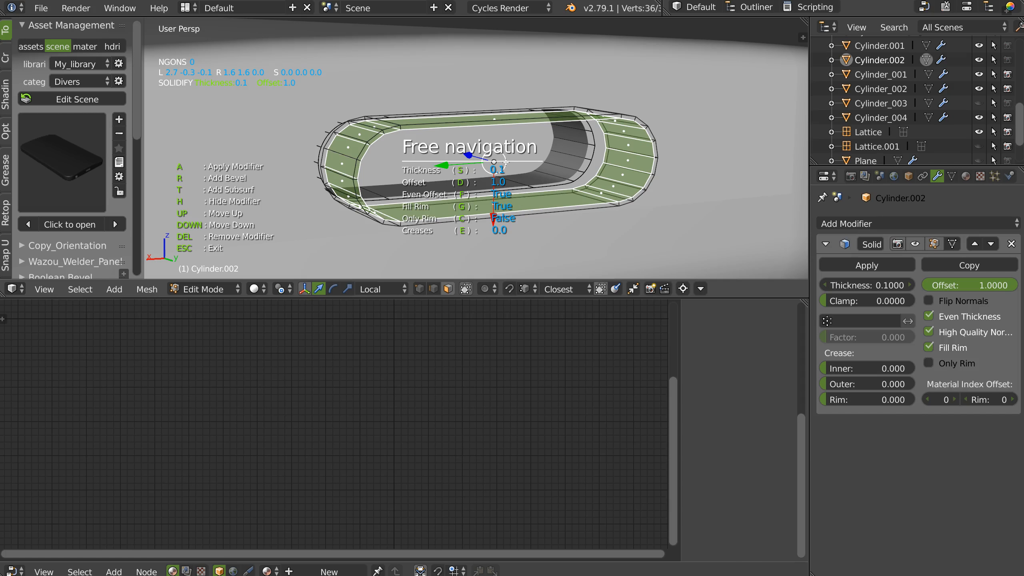
key(s)
click(495, 168)
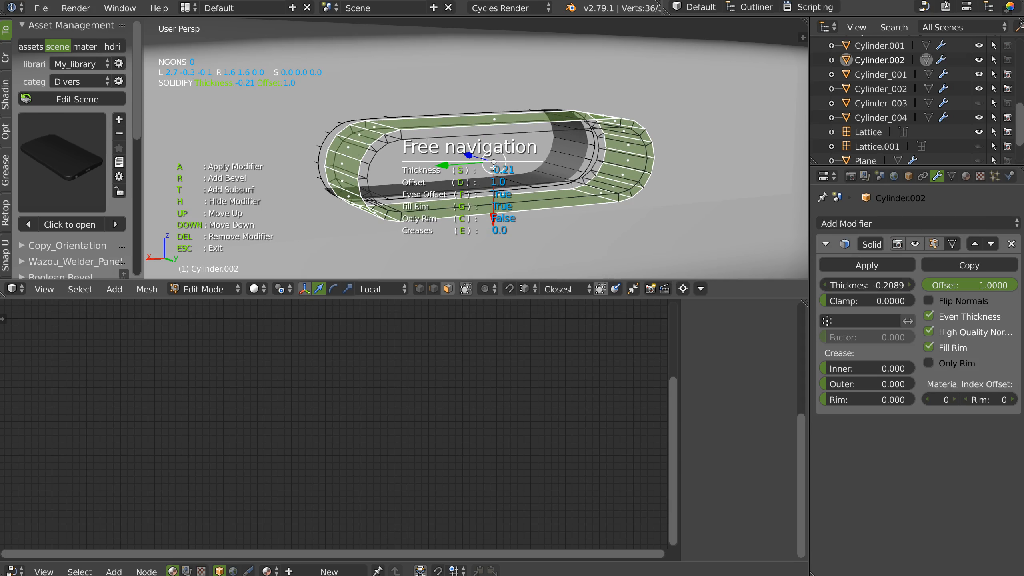
scroll(440, 174, up, 5)
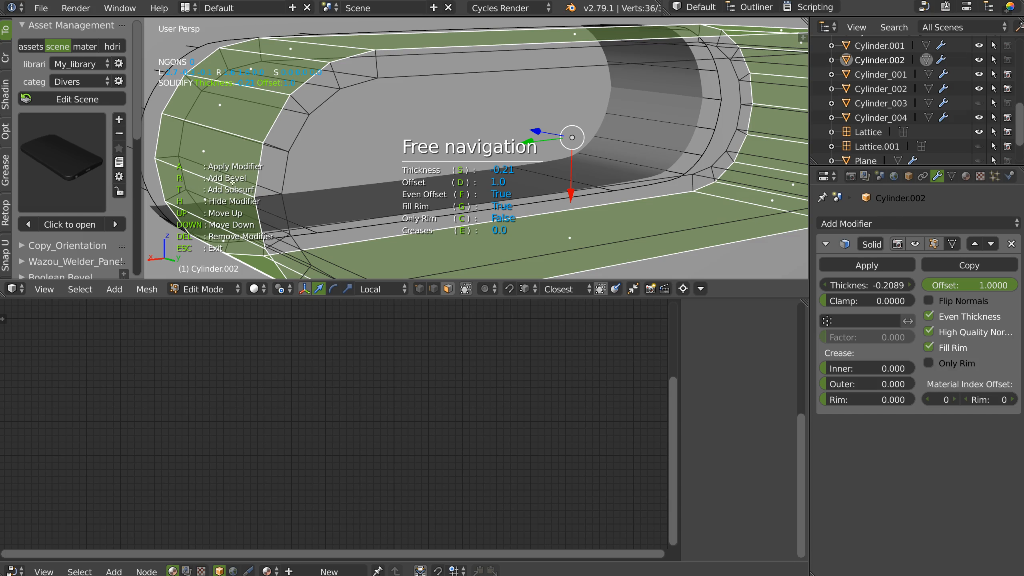
Add a two-segment Bevel modifier with an 88° angle limit to Cylinder.002 and reduce its width to 0
key(r)
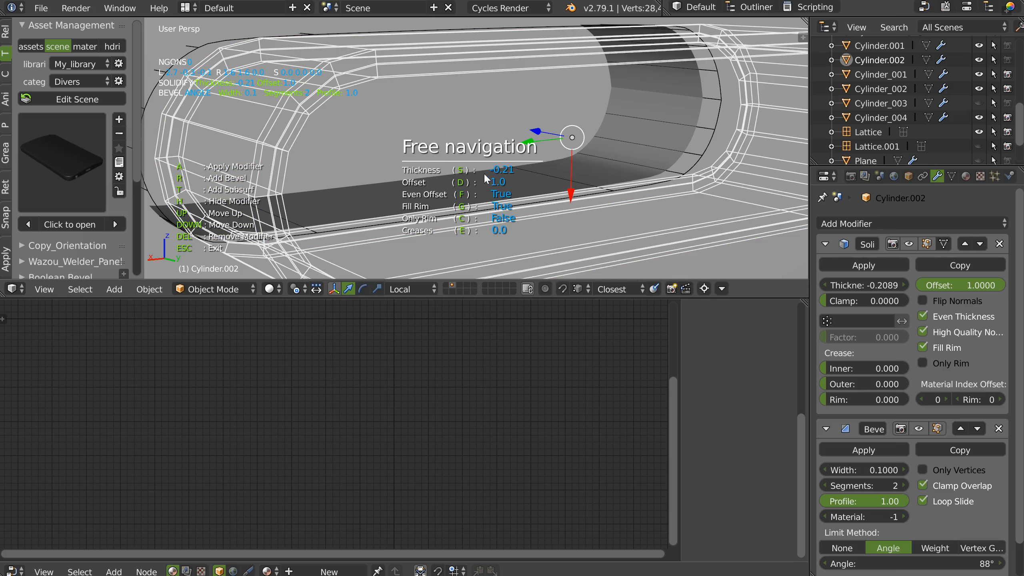
key(Escape)
key(Tab)
scroll(532, 182, down, 6)
key(Tab)
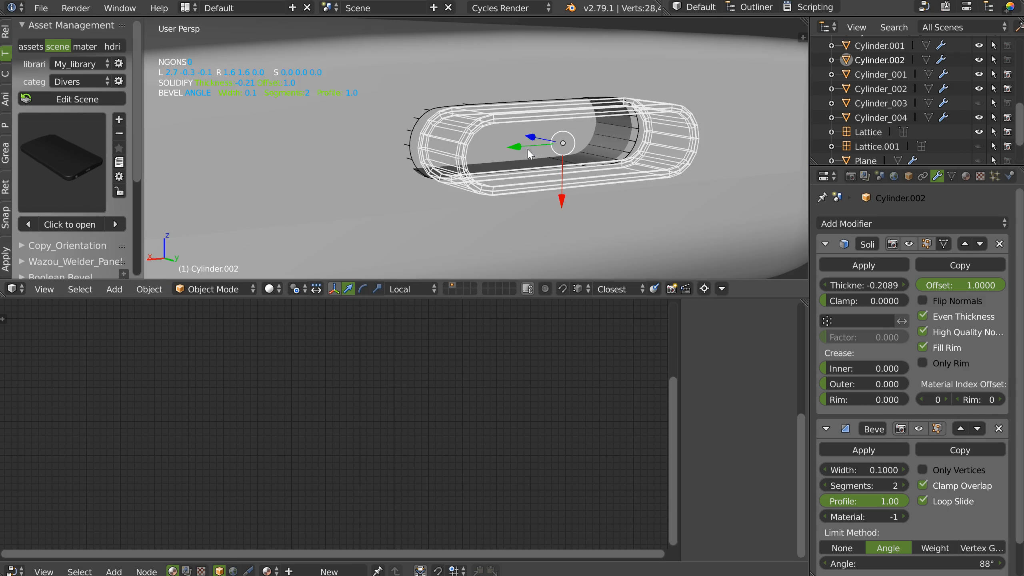
scroll(529, 146, up, 6)
right_click(549, 171)
right_click(542, 168)
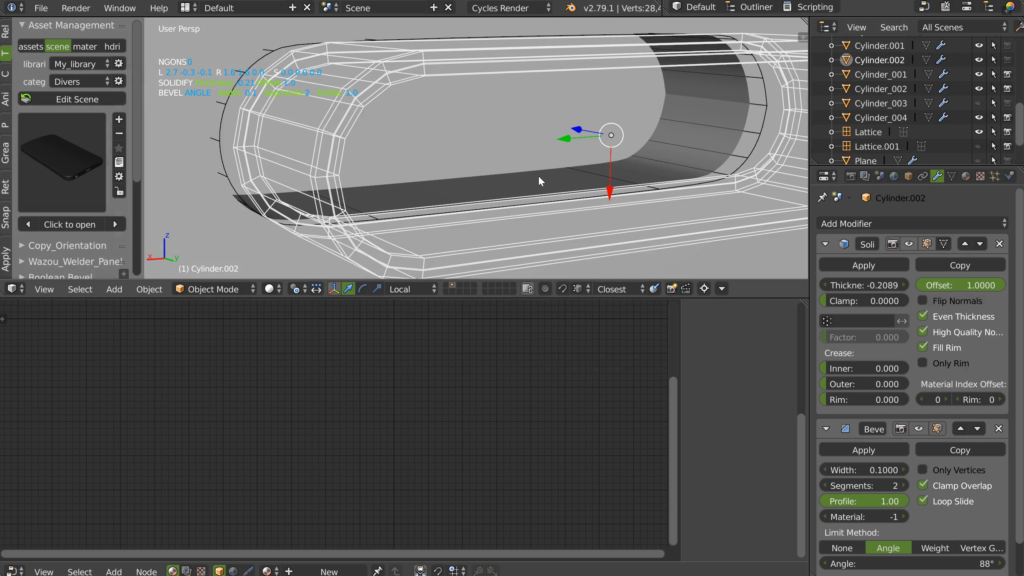
key(space)
click(656, 182)
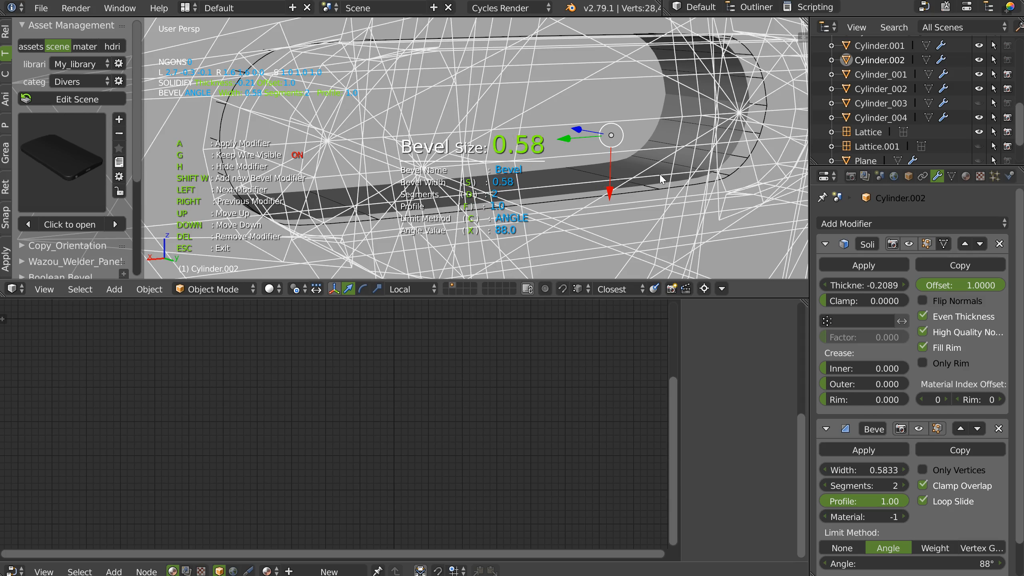
key(n)
key(Escape)
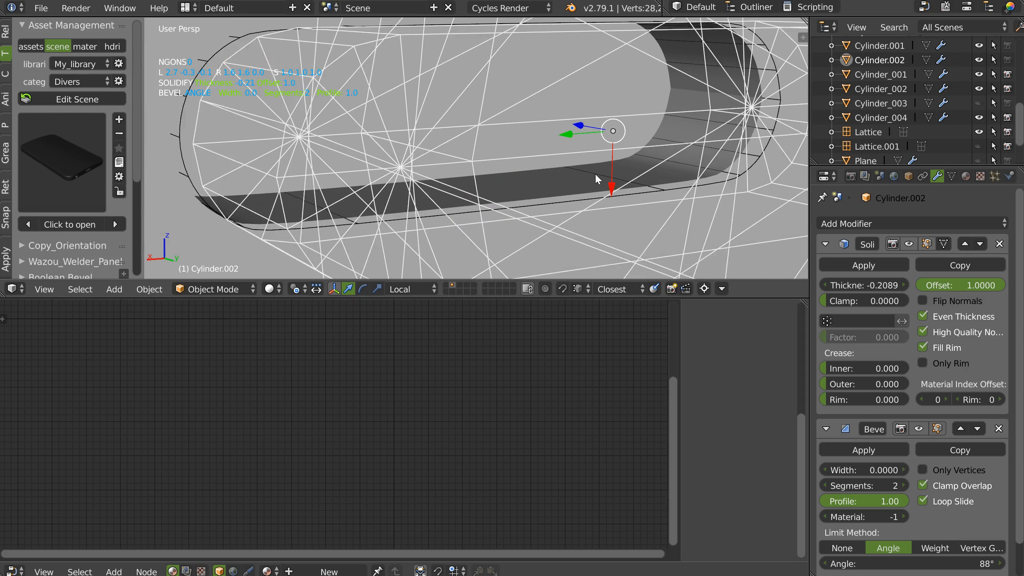
Isolate Cylinder.002 and set its Solidify thickness to -0.0089
key(KP_Decimal)
key(KP_Divide)
middle_drag(541, 166, 468, 163)
scroll(455, 111, up, 3)
key(space)
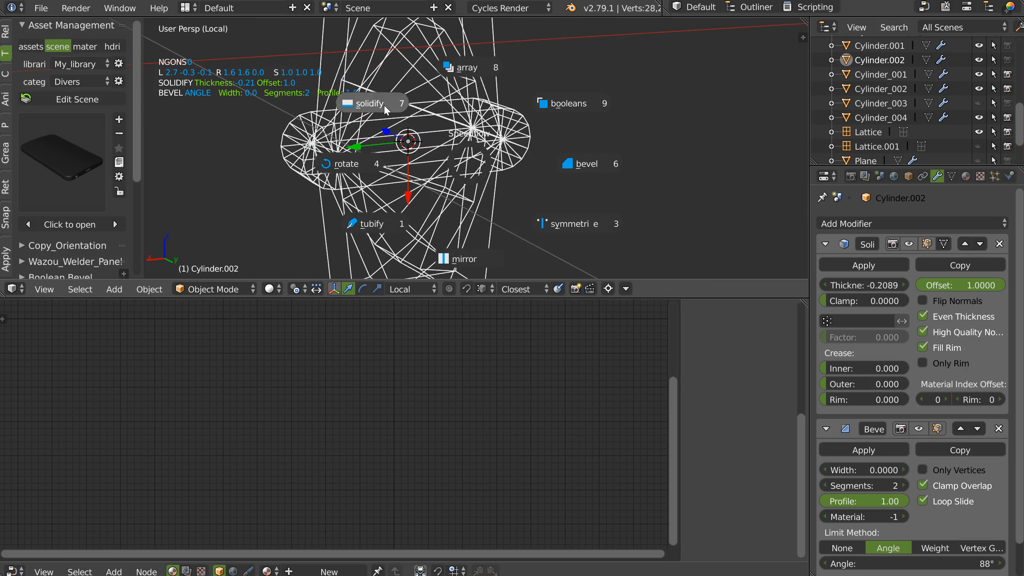
click(375, 116)
key(s)
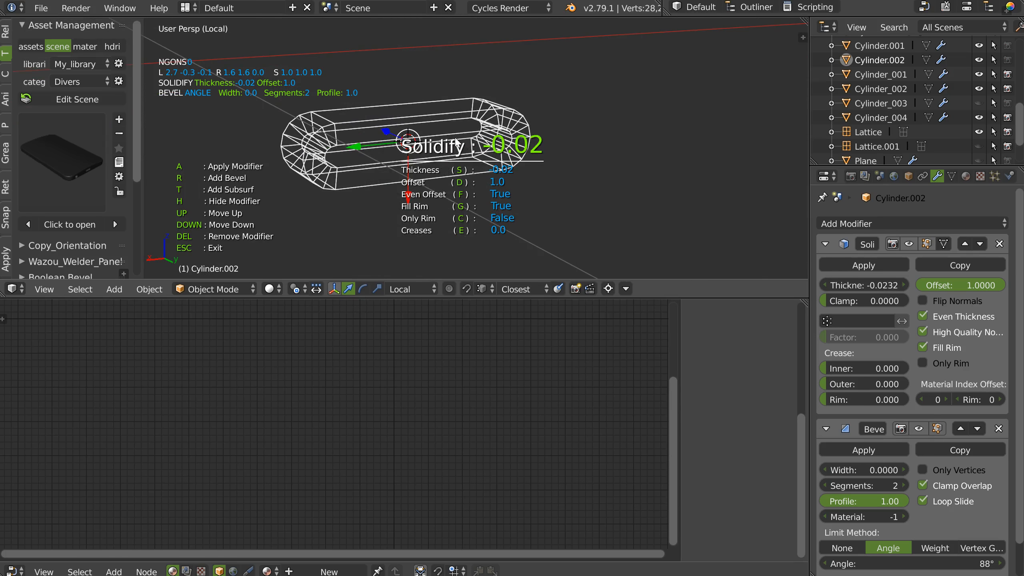
click(458, 144)
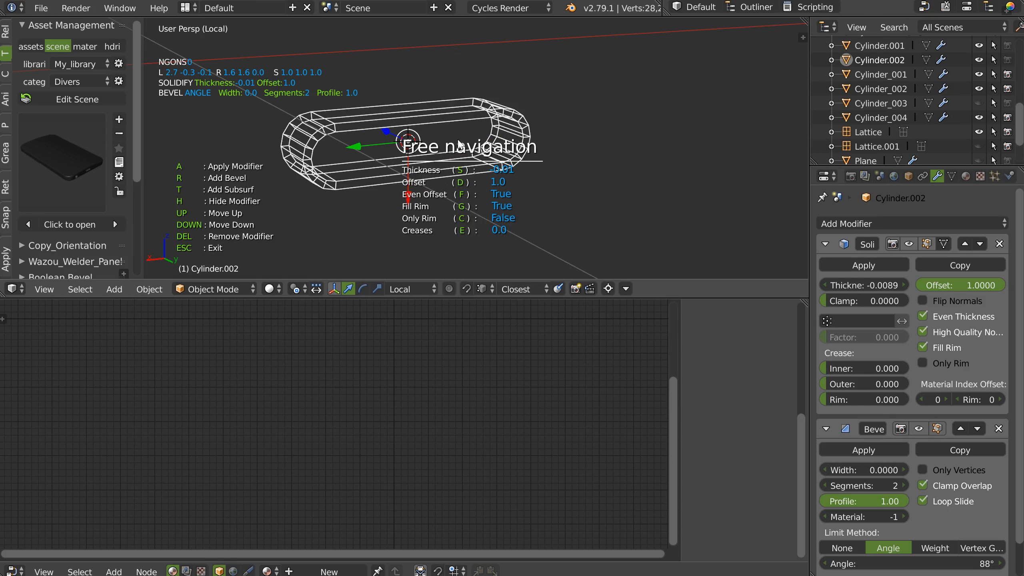
scroll(362, 161, up, 1)
key(Escape)
Switch Cylinder.002 from wire to solid display and enlarge the 3D view over the node editor area
middle_drag(362, 159, 379, 138)
key(shift+q)
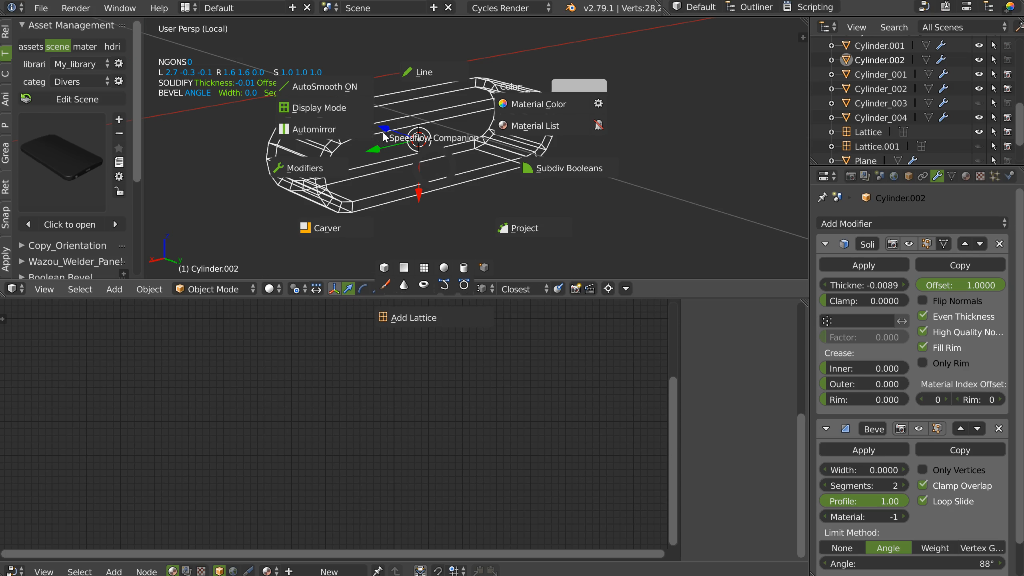
click(332, 106)
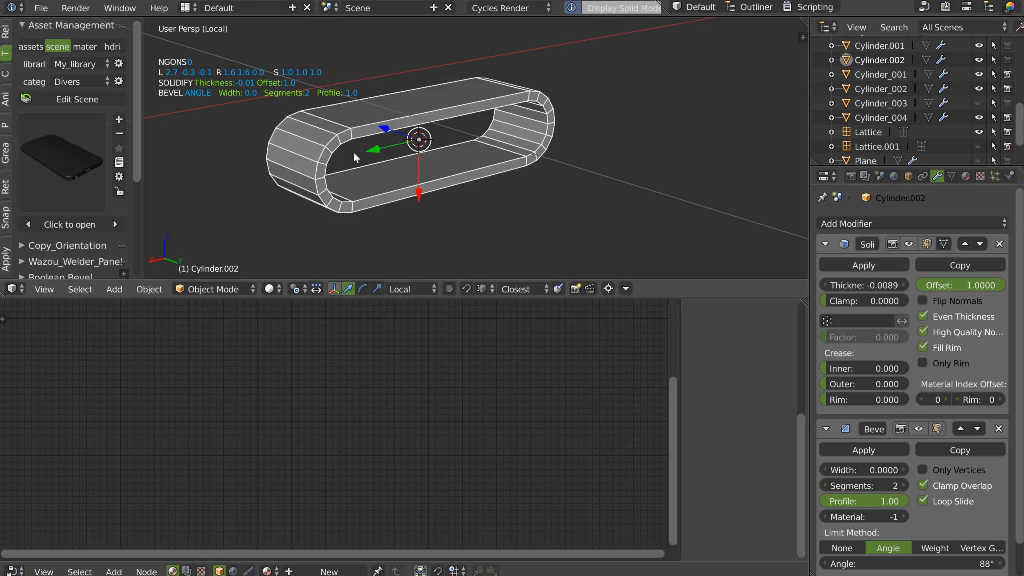
scroll(358, 137, up, 2)
key(space)
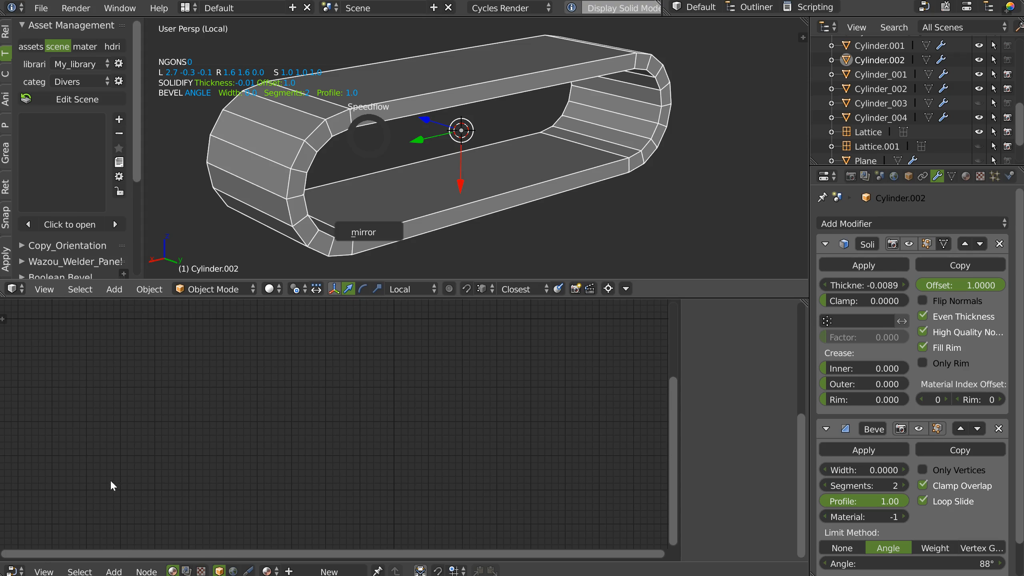
middle_drag(474, 149, 474, 138)
click(472, 308)
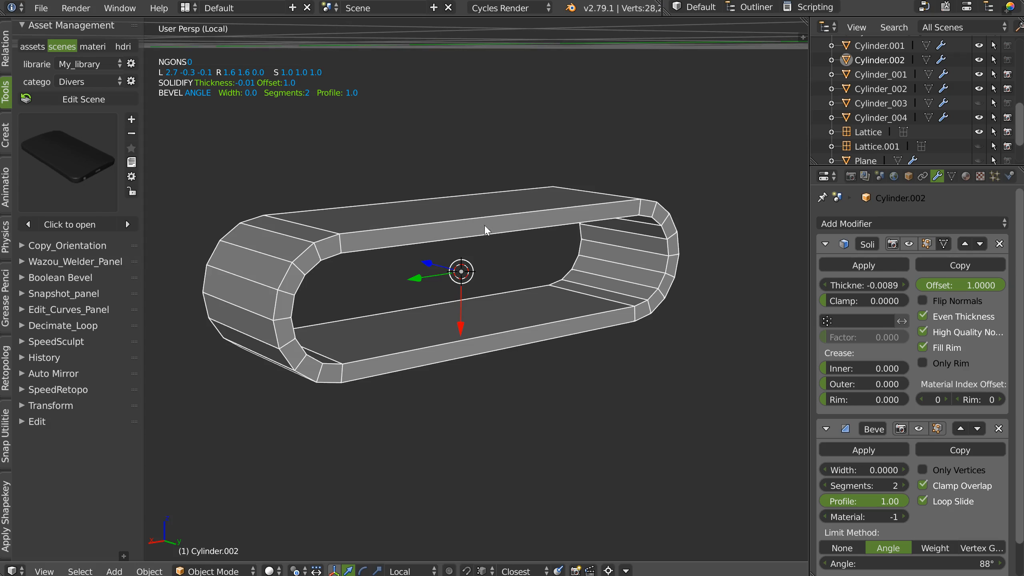
Set Cylinder.002's bevel width to 0.0025 and add a Subdivision Surface modifier at level 2
key(alt+s)
click(548, 276)
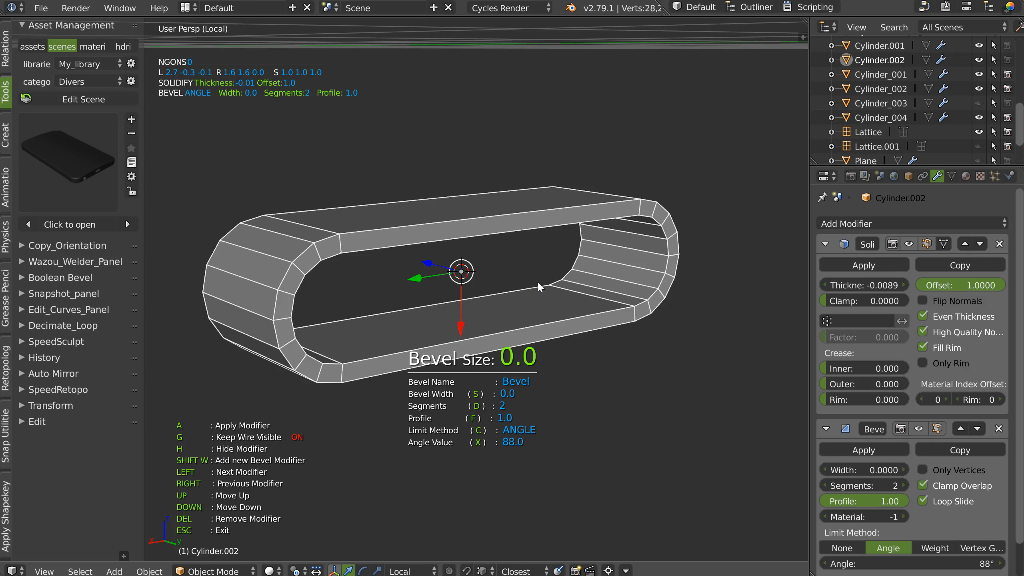
click(540, 284)
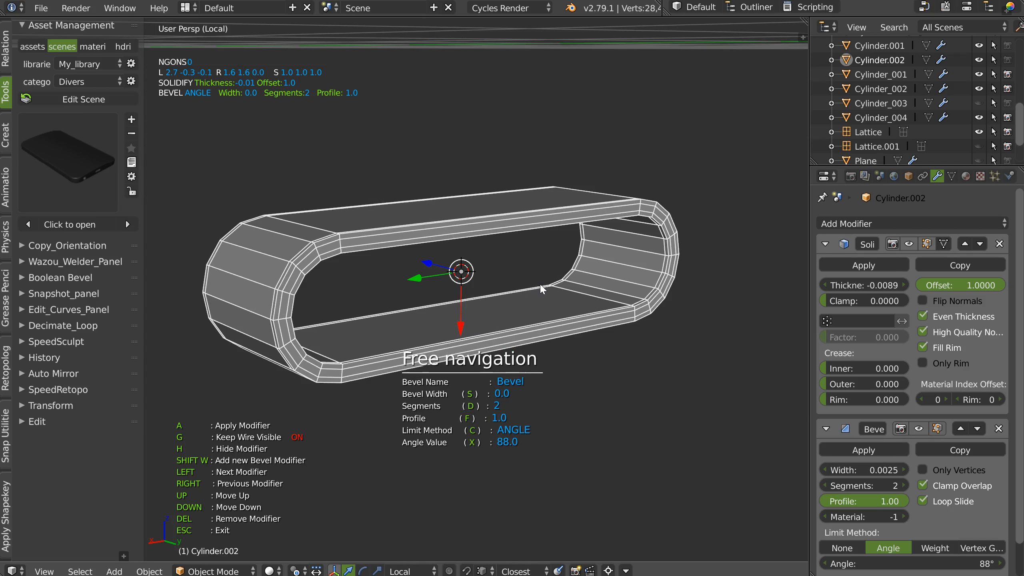
key(Escape)
key(ctrl+2)
middle_drag(402, 277, 461, 196)
Cut three edge loops across the upper flat wall of the slot ring Cylinder.002 in Edit Mode
key(Tab)
click(462, 205)
key(ctrl+r)
double_click(460, 245)
key(ctrl+r)
double_click(389, 243)
key(ctrl+r)
double_click(565, 234)
Cut three edge loops across the lower flat wall of the slot ring and return to Object Mode
key(ctrl+r)
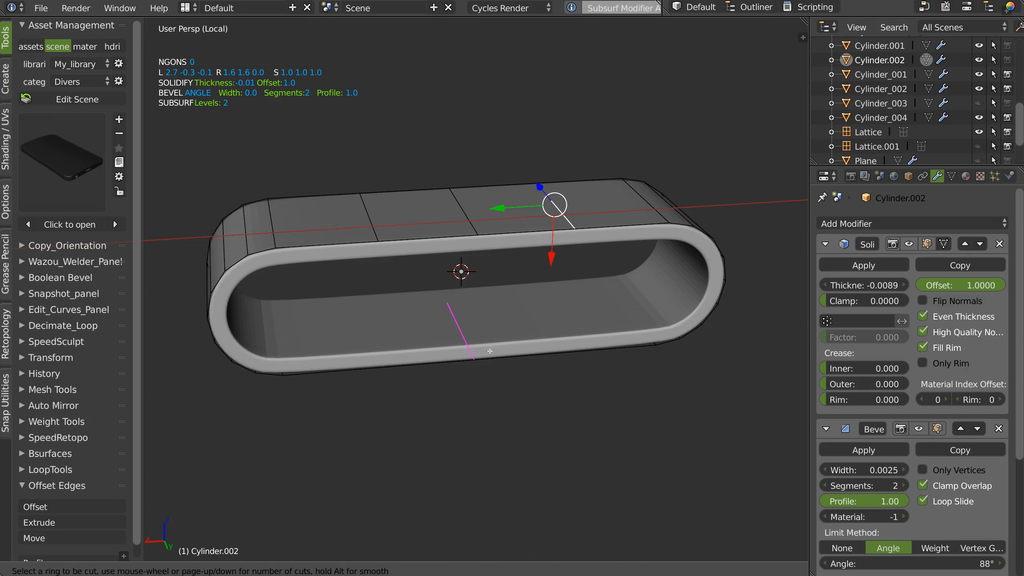
double_click(491, 351)
key(ctrl+r)
double_click(573, 352)
key(ctrl+r)
double_click(358, 368)
key(Tab)
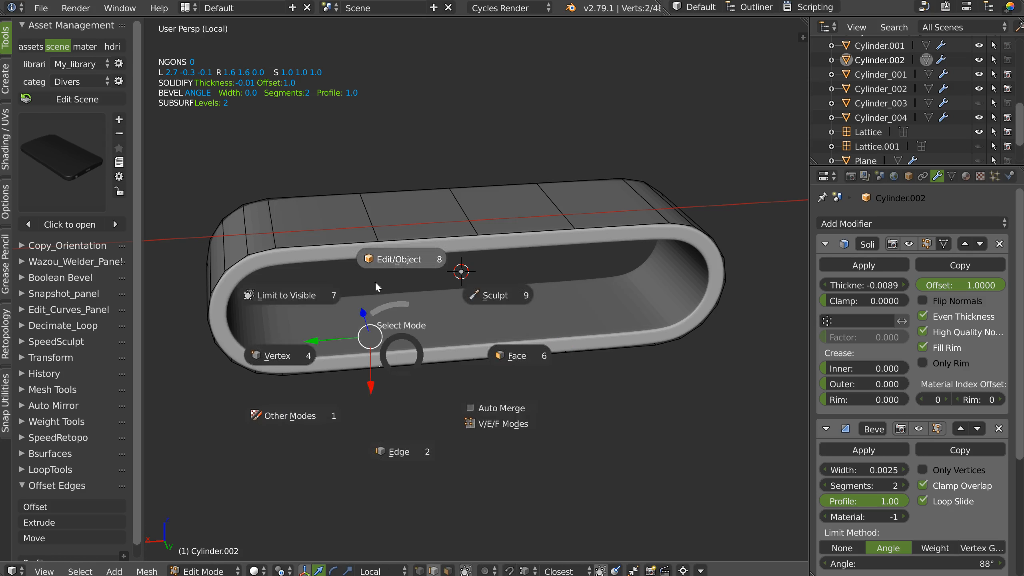
click(376, 282)
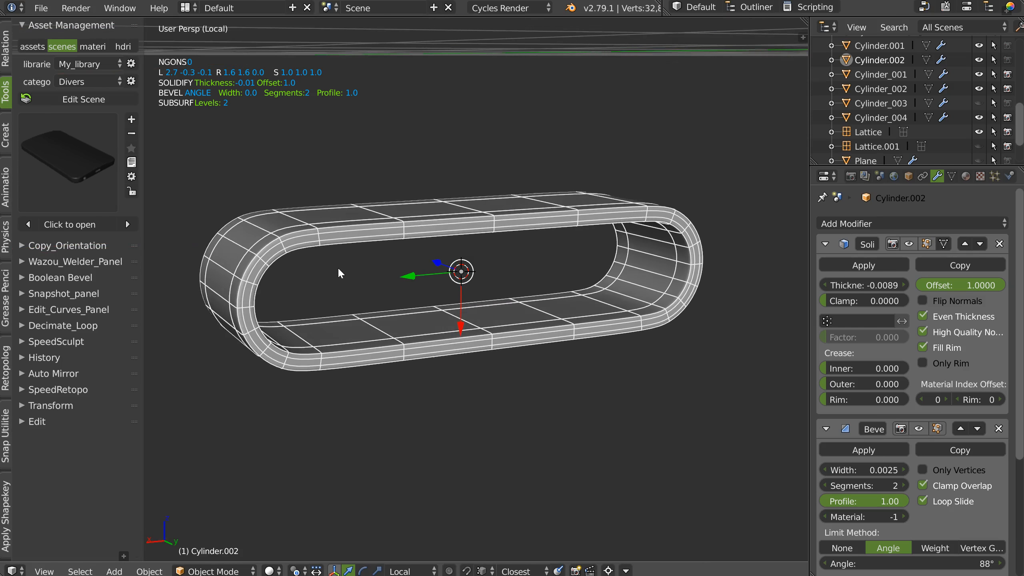
Check the finished slot ring Cylinder.002 in Object and Edit Mode, and leave local view to show the whole phone body
middle_drag(352, 275, 396, 252)
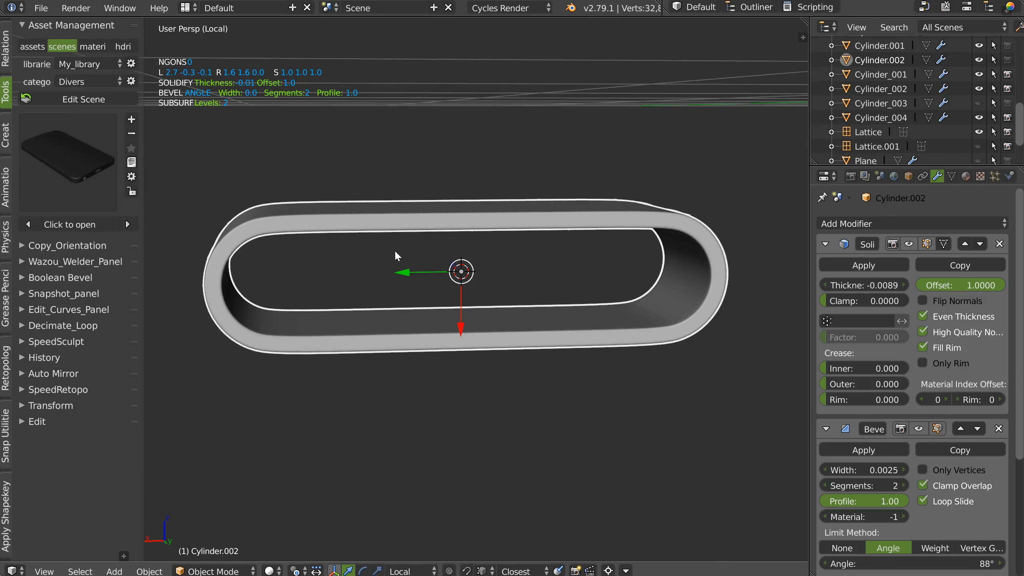
key(Tab)
click(476, 251)
middle_drag(457, 304, 484, 272)
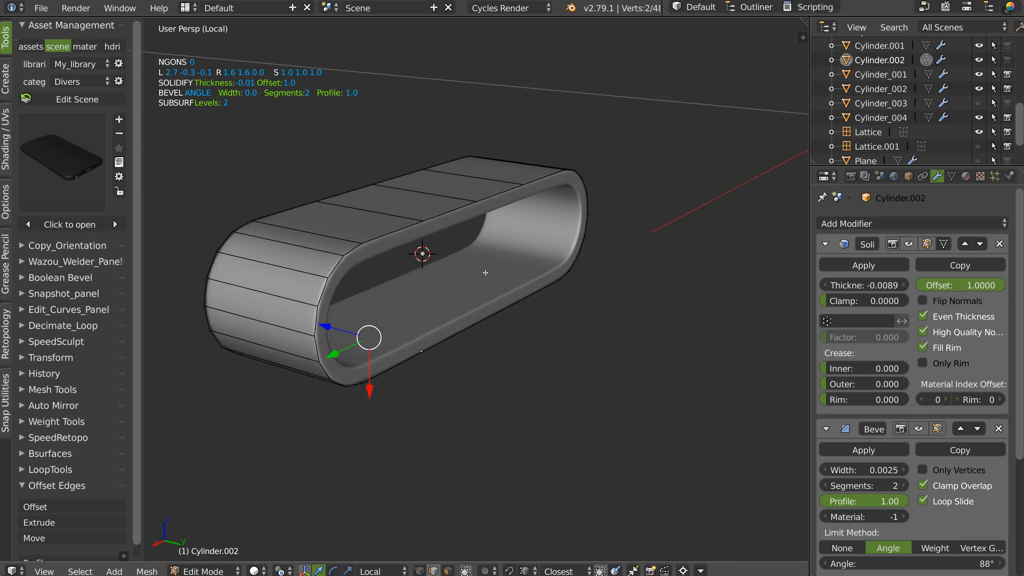
key(Tab)
click(453, 210)
key(KP_Divide)
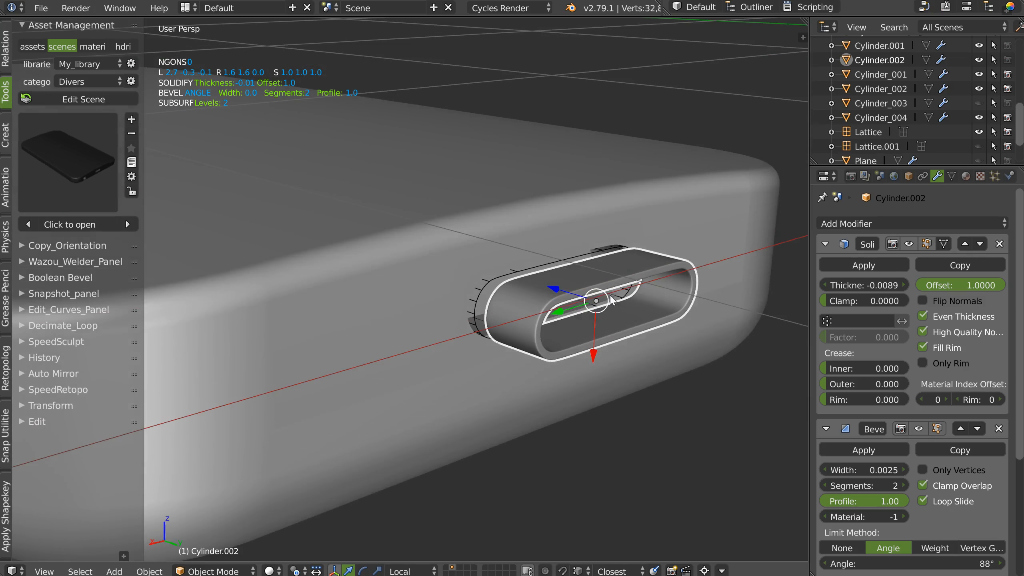
Move the slot ring Cylinder.002 along its local Z axis into the port slot and frame it face-on
mouse_move(546, 291)
middle_down()
mouse_move(568, 268)
mouse_move(540, 278)
middle_up()
key(g)
key(z)
key(z)
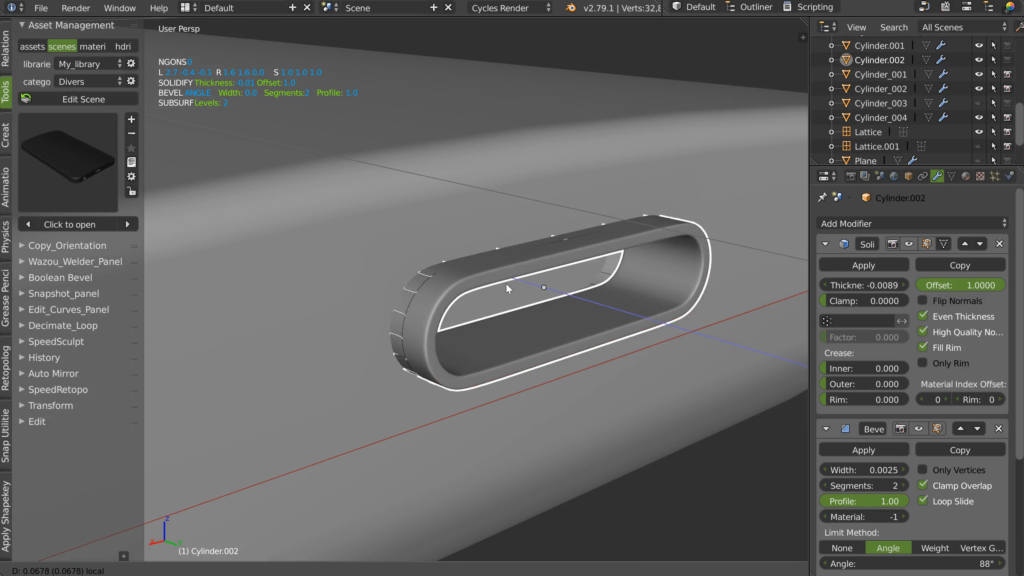
click(455, 280)
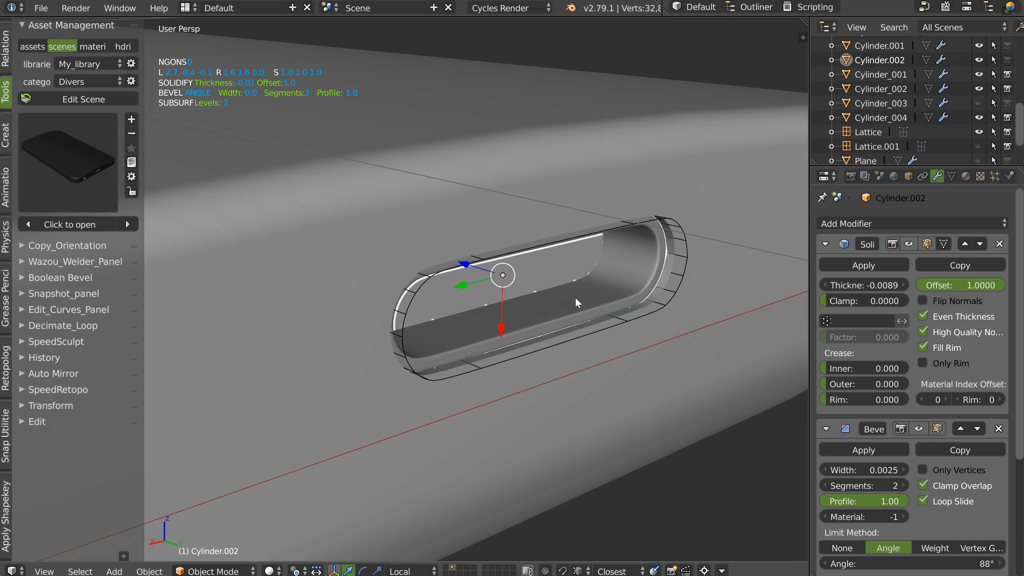
key(shift+KP_7)
key(KP_Decimal)
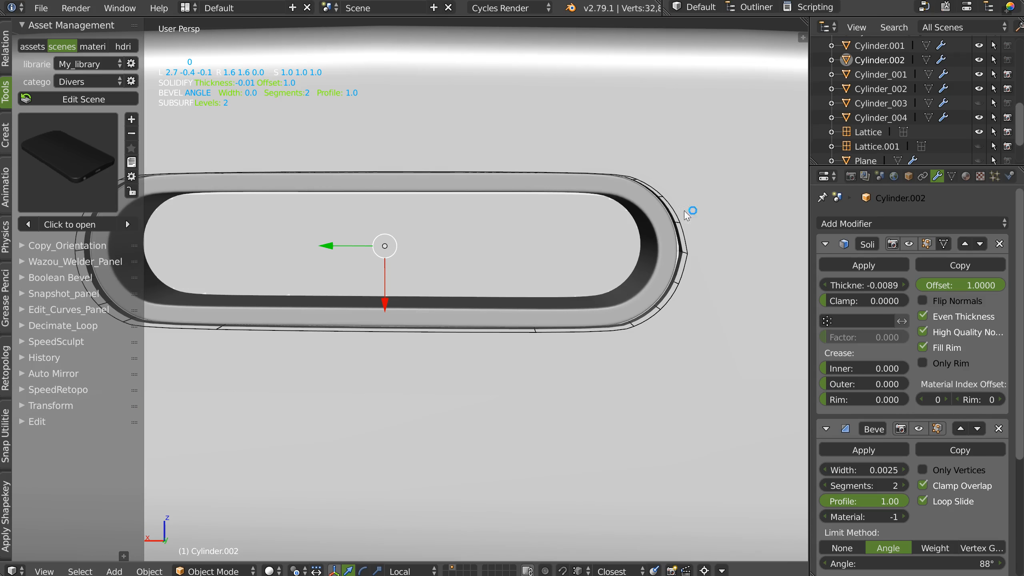
Isolate the slot cutter Cylinder.001, run All Sharps on it in Edit Mode, and return to the full scene in Object Mode
right_click(633, 222)
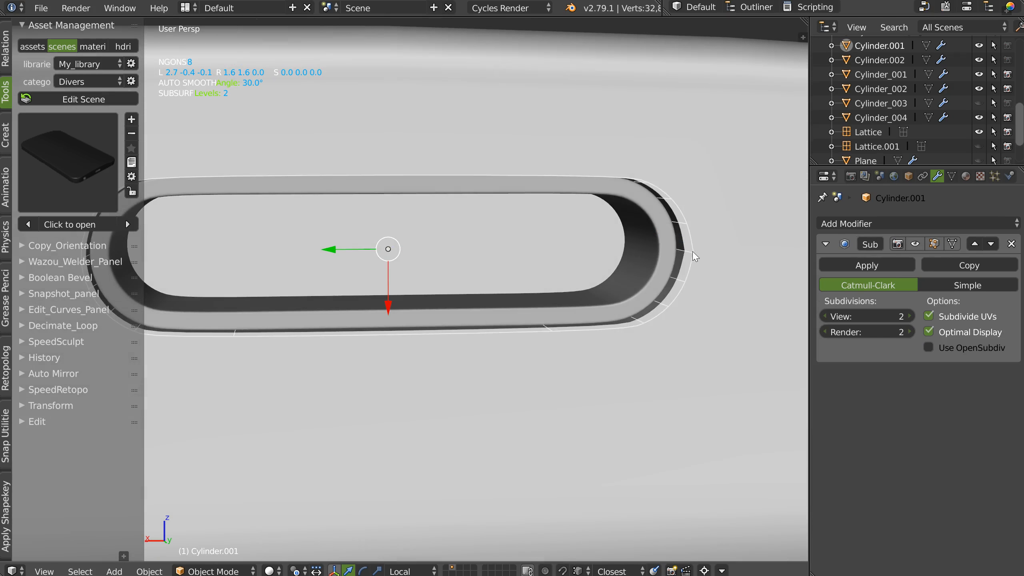
key(KP_Divide)
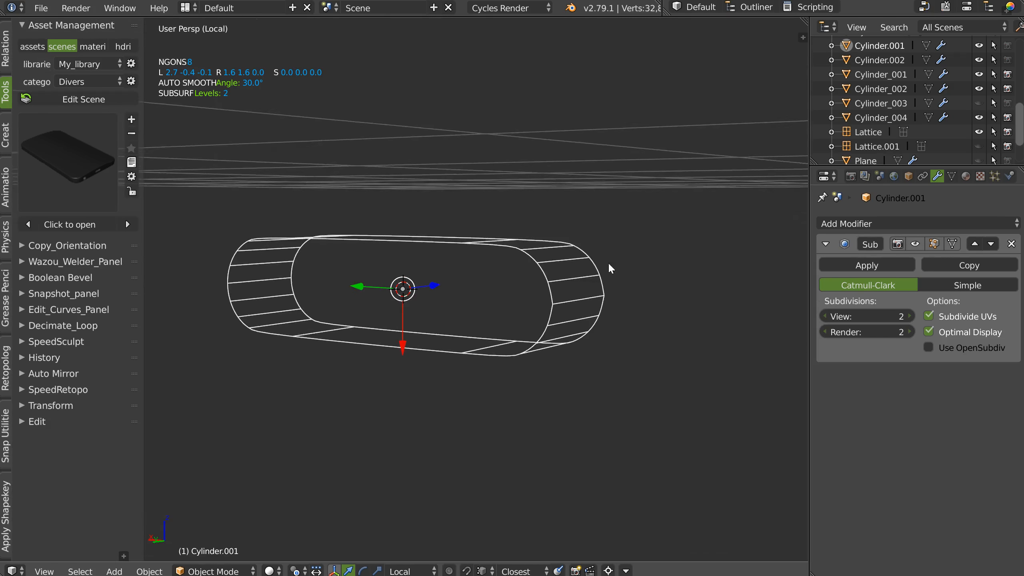
key(Tab)
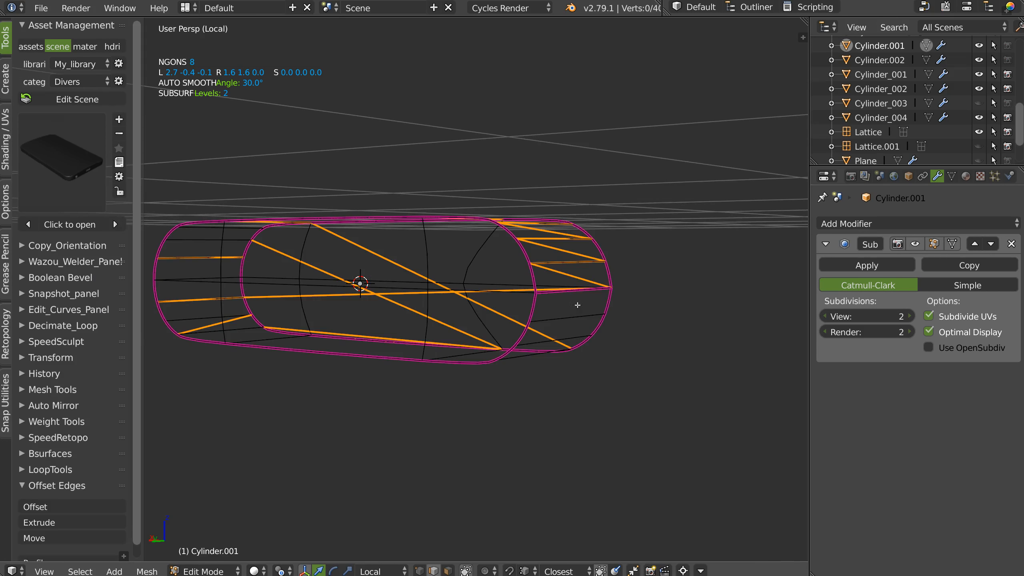
middle_drag(577, 305, 572, 290)
right_click(572, 290)
scroll(571, 290, up, 4)
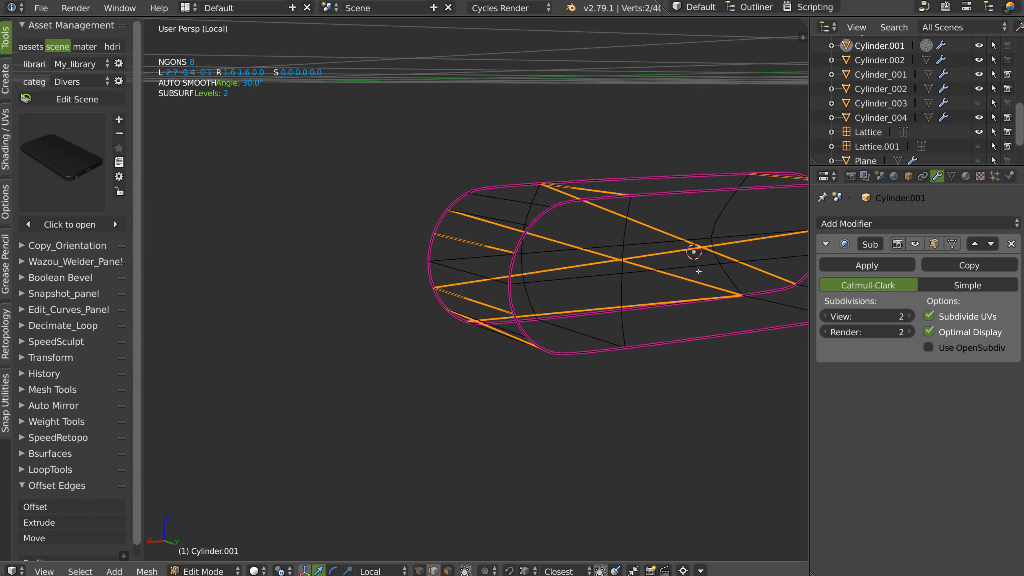
key(Home)
key(shift+space)
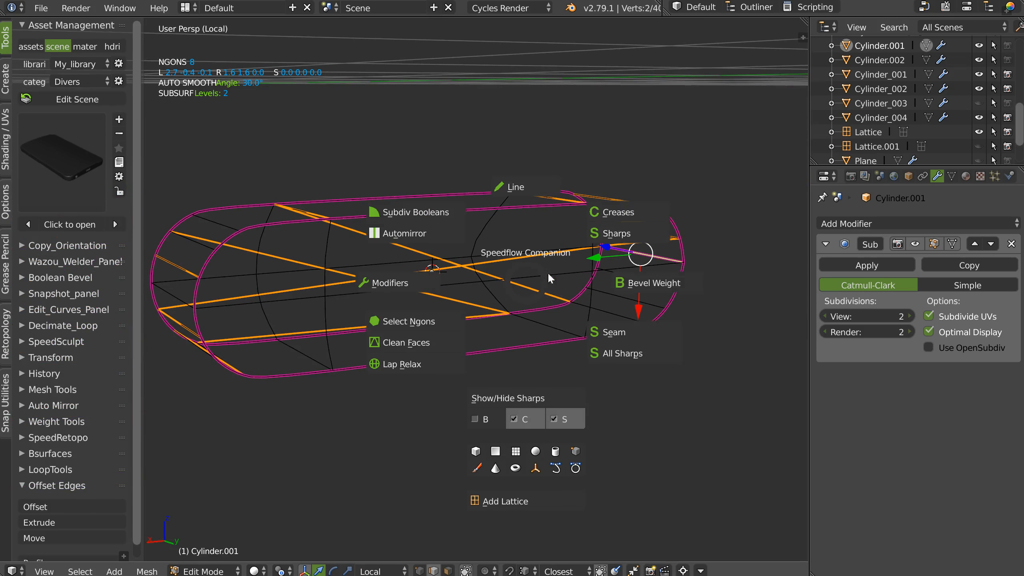
click(621, 354)
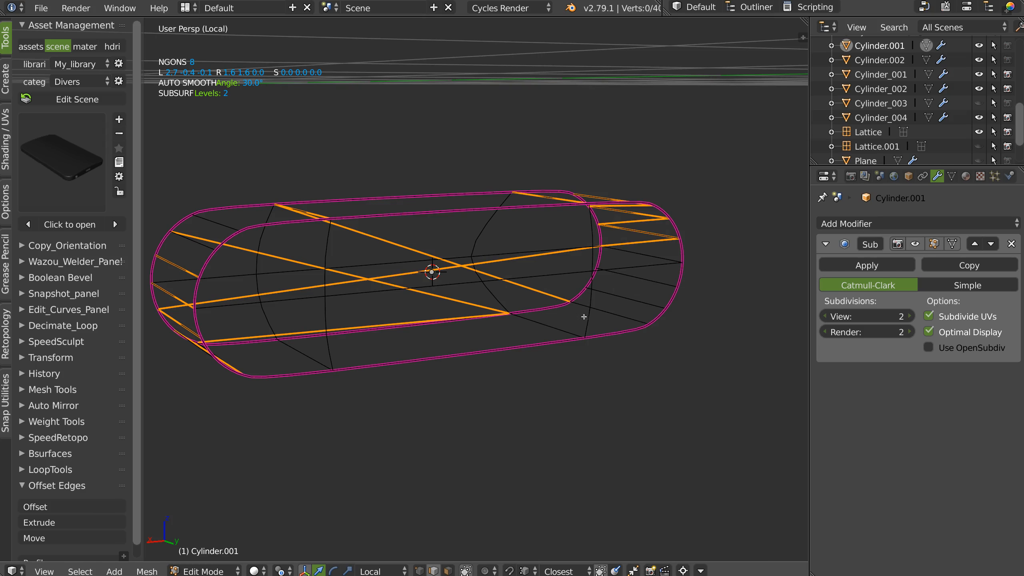
key(Tab)
key(KP_Divide)
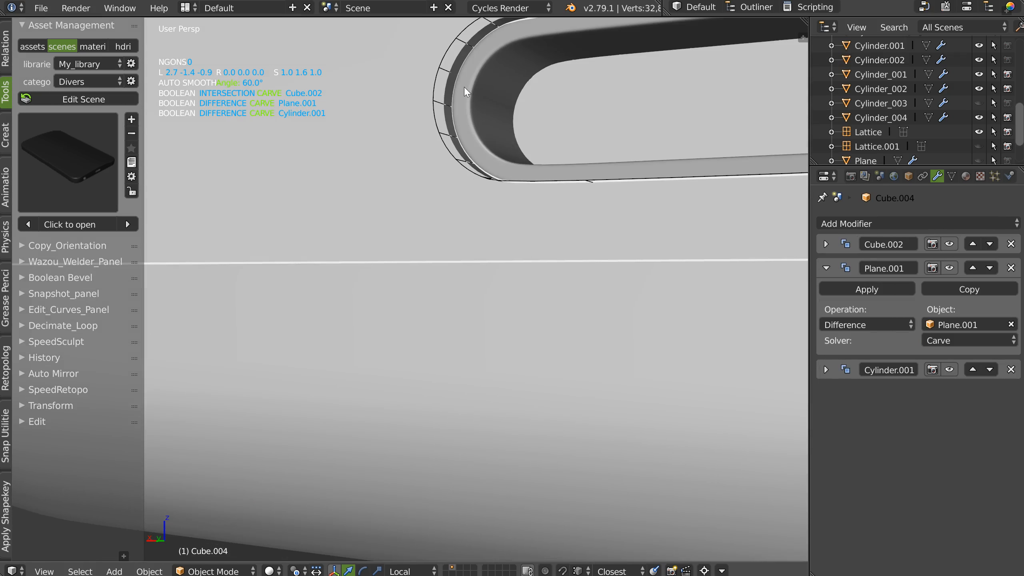
Select and frame the slot ring Cylinder.002, switch its Edit Mode selection to edges, and return to Object Mode
right_click(464, 87)
key(KP_Decimal)
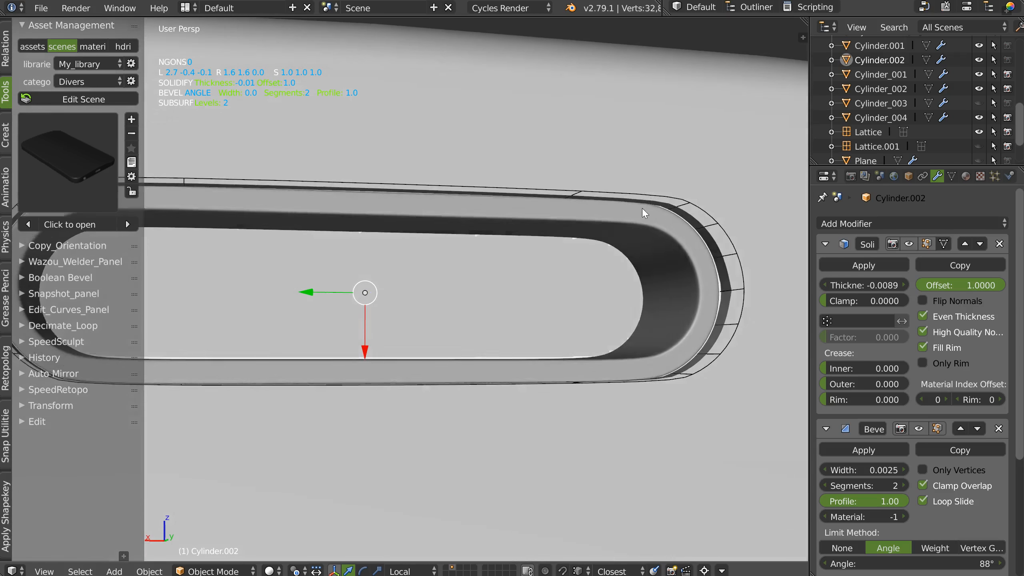
key(Tab)
click(662, 278)
key(Tab)
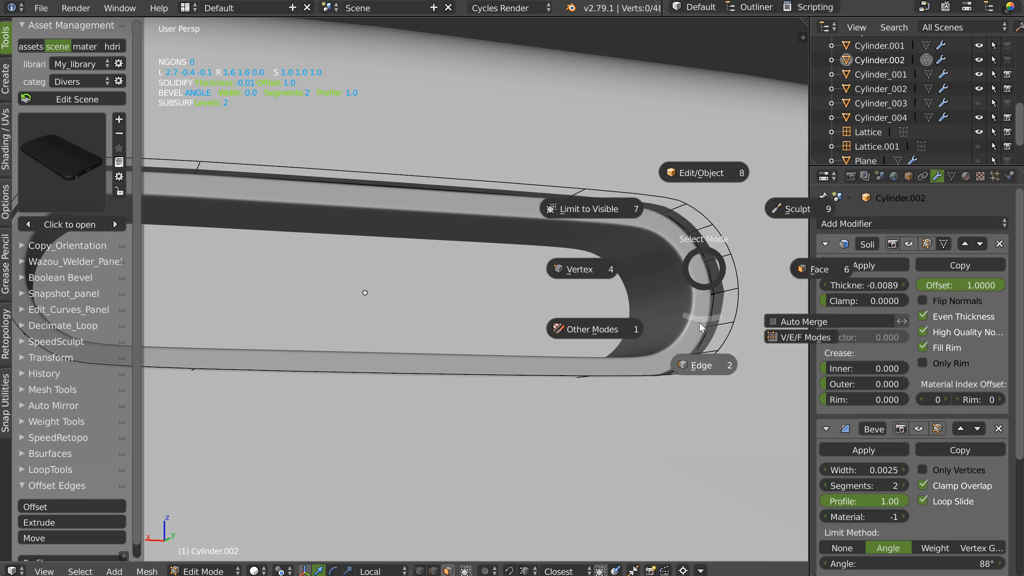
click(700, 327)
right_click(705, 300)
key(space)
click(790, 379)
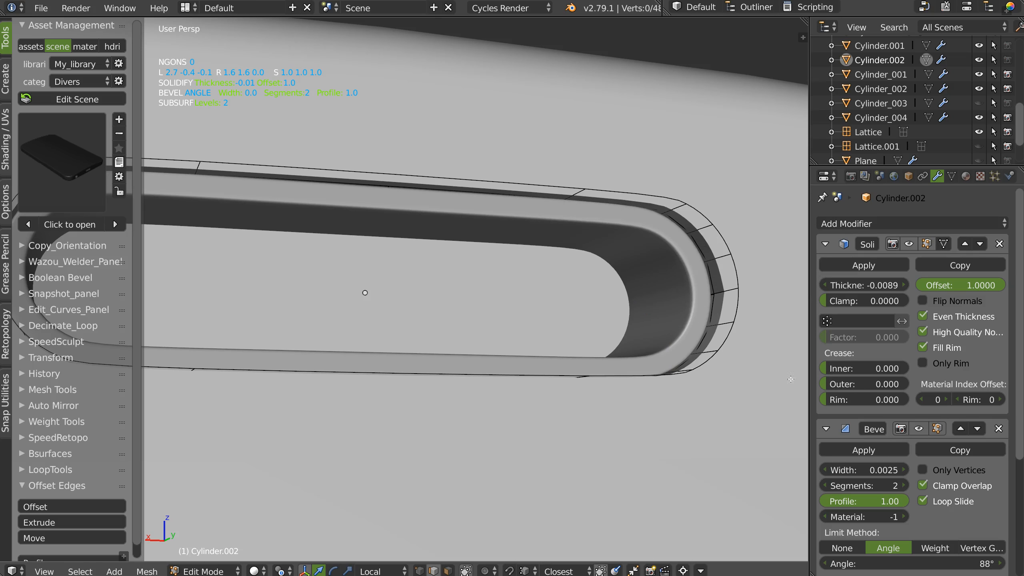
key(Tab)
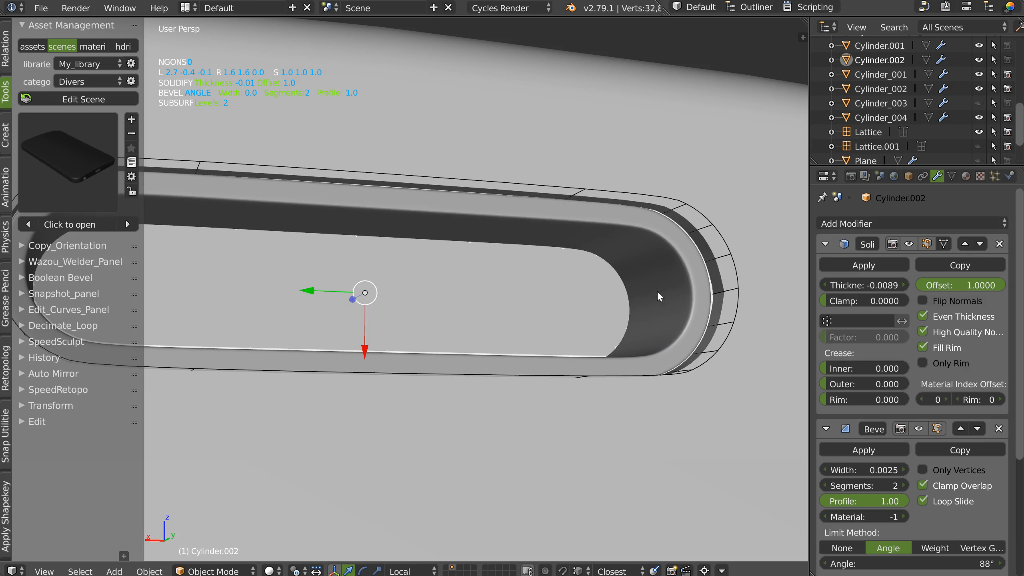
Shrink the whole ring mesh of Cylinder.002 by about -0.0019 with Shrink/Fatten and return to Object Mode
key(Tab)
right_click(632, 285)
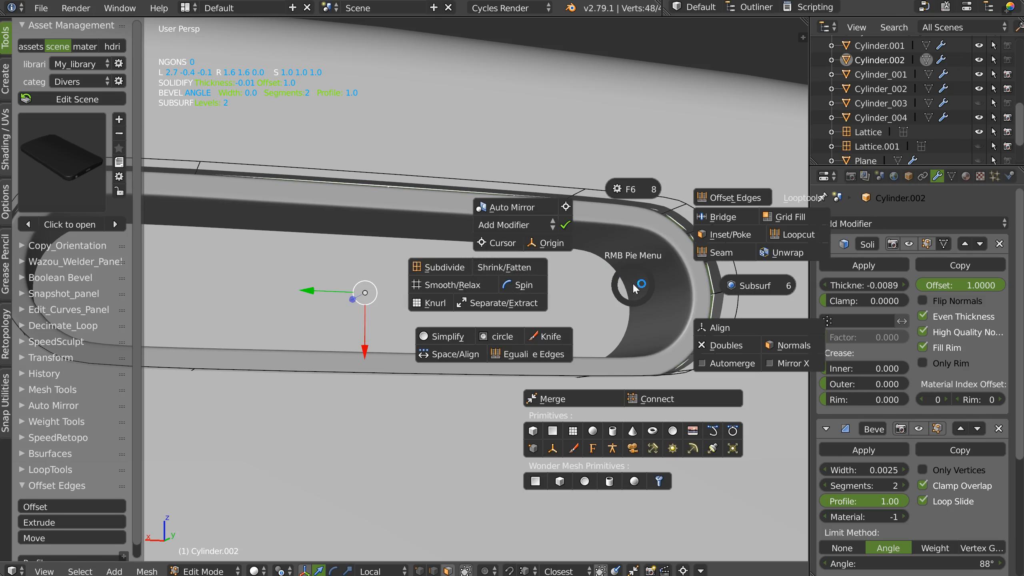
click(520, 267)
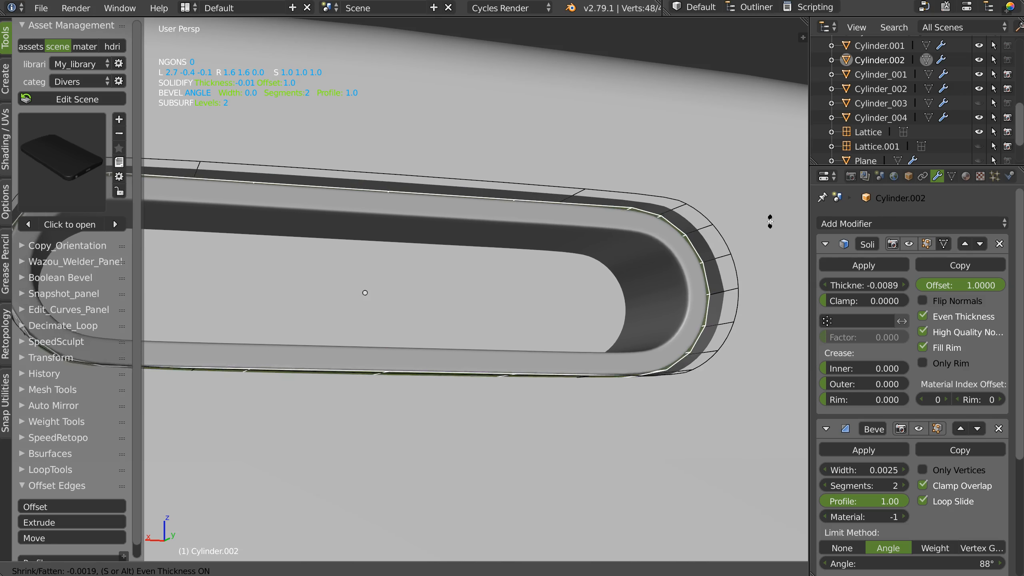
click(736, 228)
middle_drag(736, 228, 636, 258)
key(Tab)
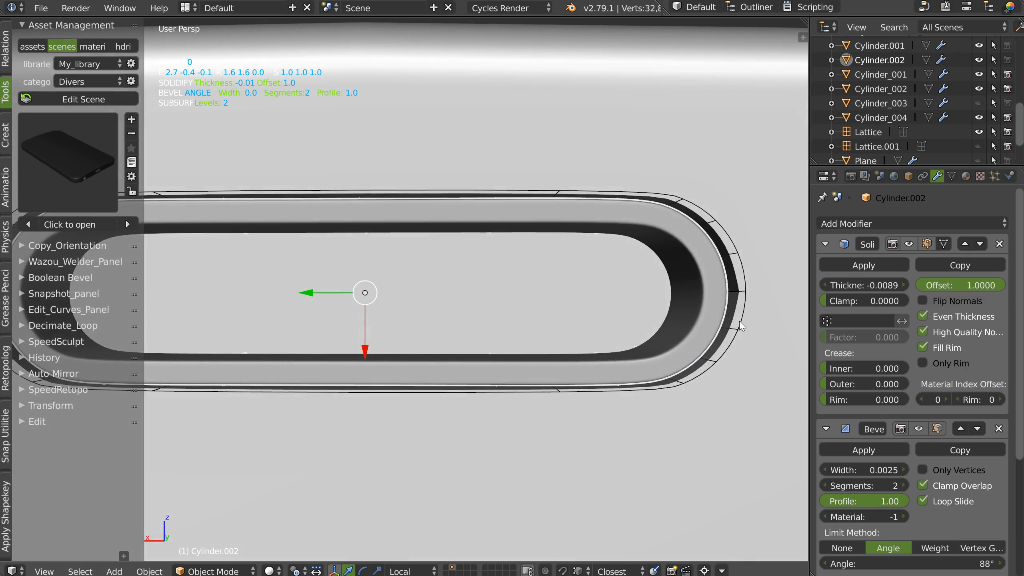
Select an edge on the slot cutter Cylinder.001 in Edit Mode and run All Sharps on the cutter again
right_click(740, 321)
key(Tab)
middle_drag(747, 299, 624, 318)
key(shift+space)
key(Escape)
alt+right_click(609, 270)
key(shift+space)
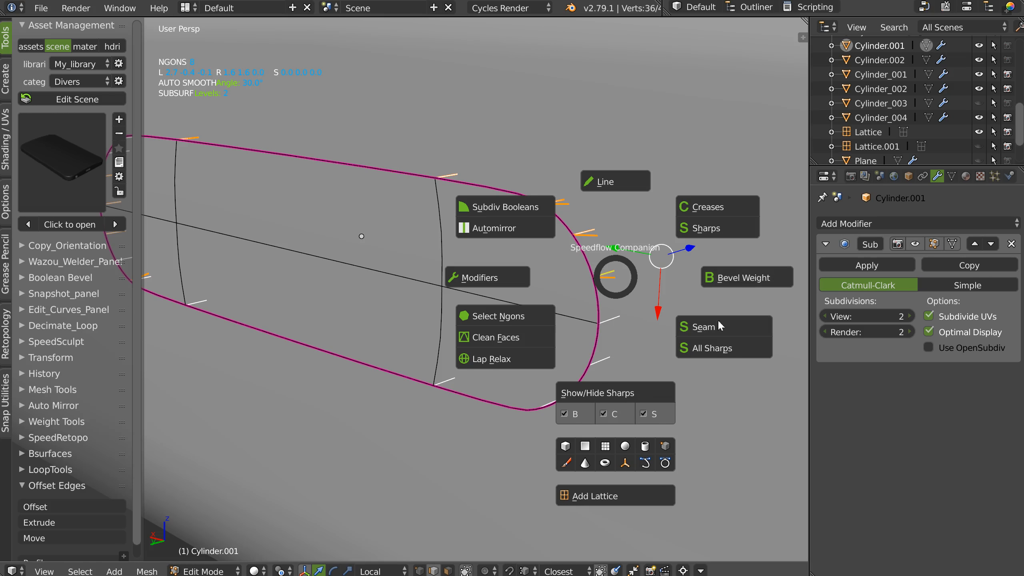
click(695, 342)
Return the slot cutter Cylinder.001 to Object Mode and hide it
key(Tab)
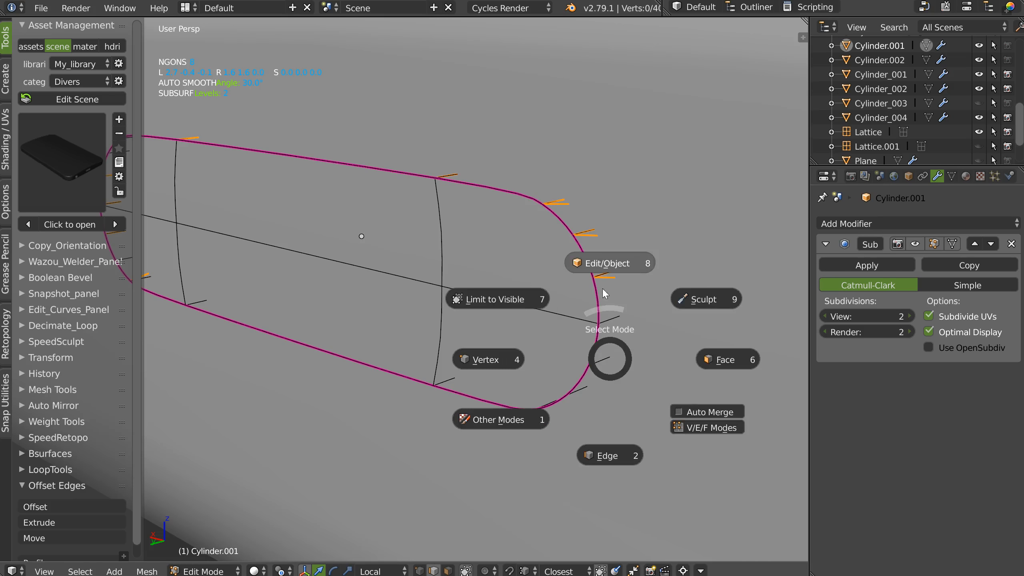
click(631, 152)
middle_drag(647, 275, 586, 267)
key(h)
scroll(585, 267, up, 2)
Assign the slot ring Cylinder.002 a Metal material with a grey colour of RGB 0.446
right_click(597, 216)
key(shift+space)
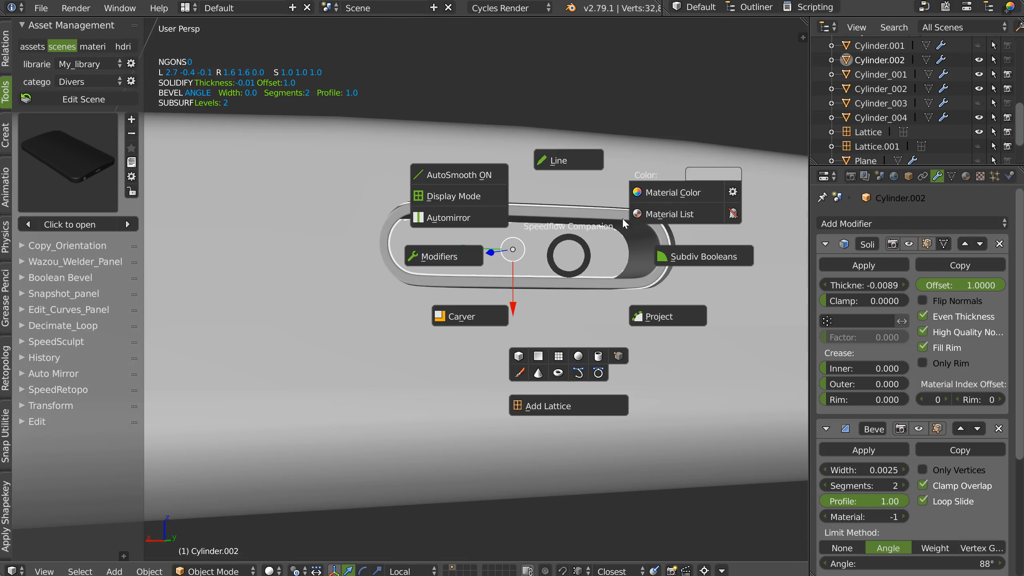
click(732, 193)
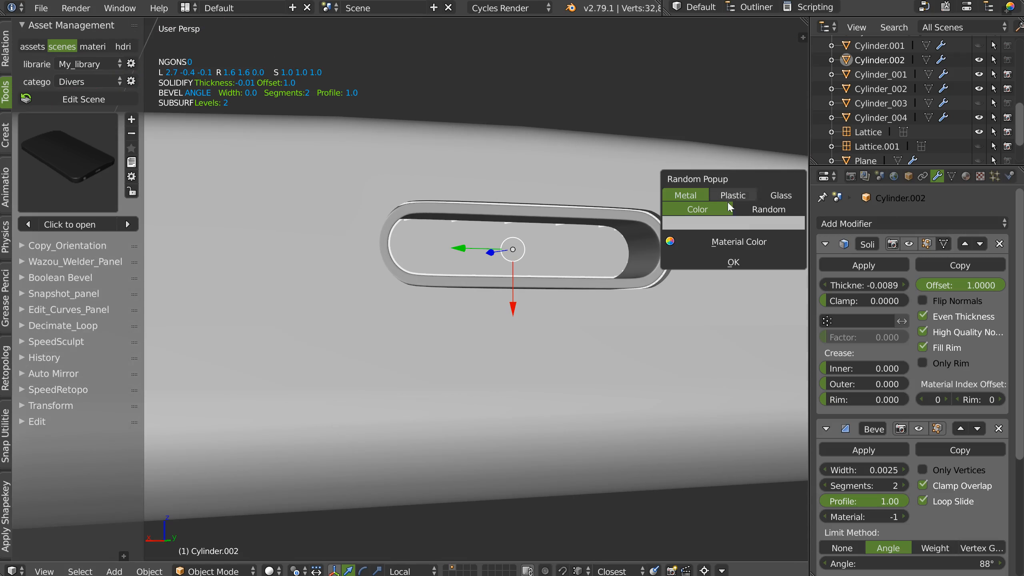
click(747, 225)
mouse_move(787, 59)
mouse_down()
mouse_move(786, 75)
mouse_move(787, 61)
mouse_up()
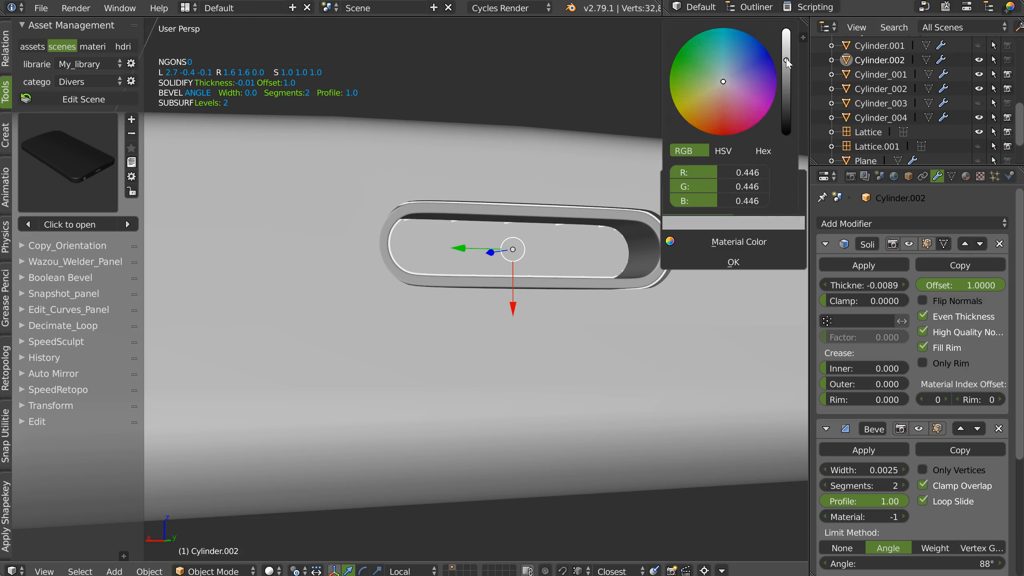
click(728, 260)
Switch the 3D view to rendered shading and select the phone body part Cube.001
key(z)
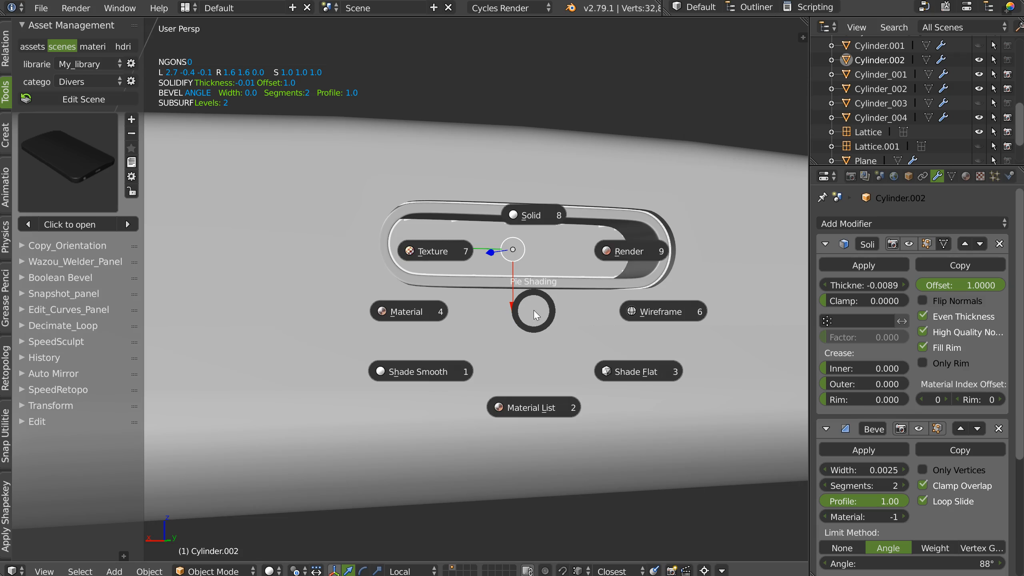
click(622, 254)
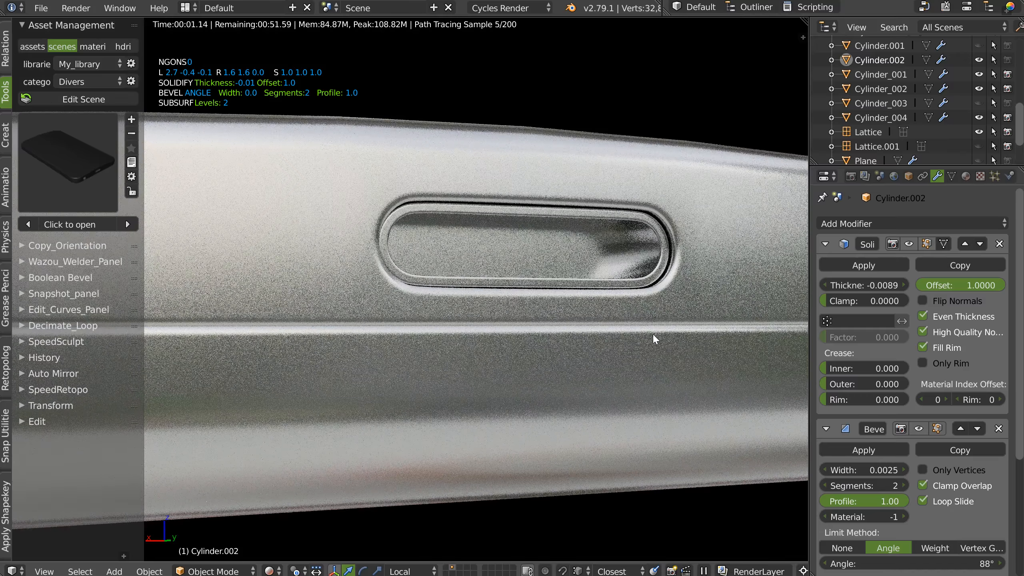
right_click(643, 352)
right_click(621, 335)
middle_drag(611, 284, 612, 285)
Split the 3D view horizontally and turn the lower area into a node editor for the Cube.004 material
drag(805, 21, 800, 298)
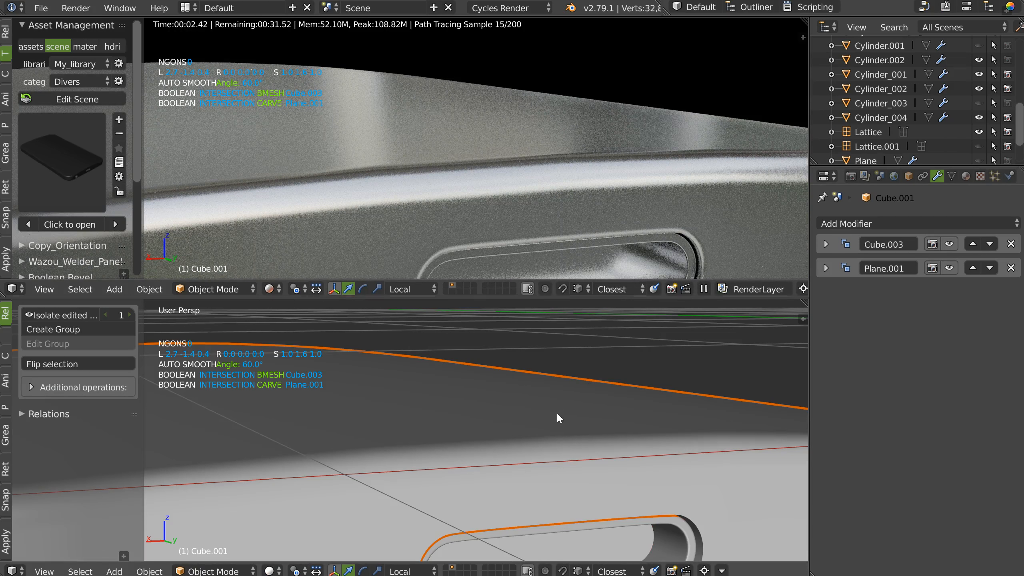
key(space)
click(442, 422)
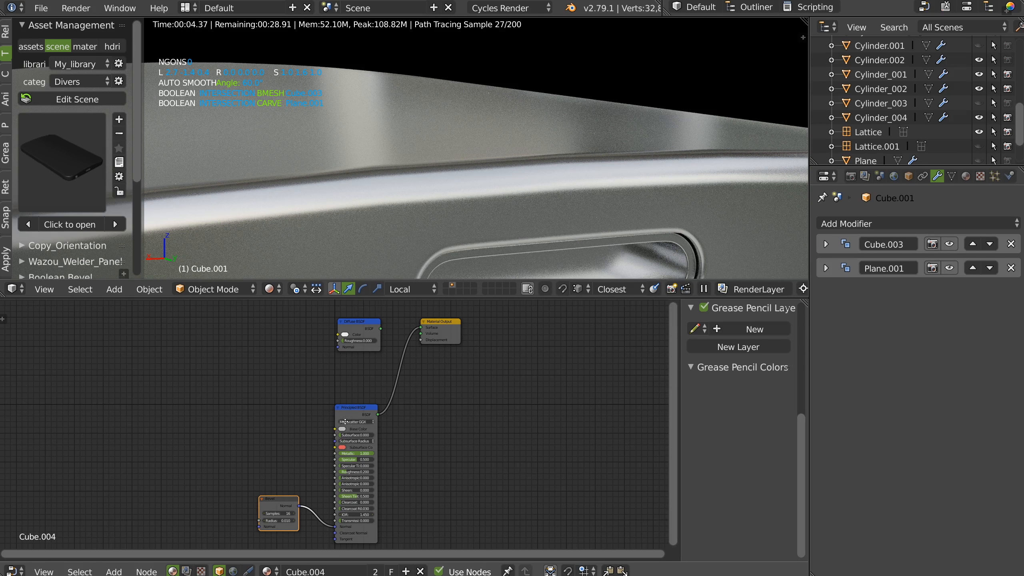
Set the Cube.004 material's Principled BSDF to Metallic 0.420, Base Color RGB 0.026, Specular 0.552 and Roughness 0.096
scroll(346, 422, up, 2)
drag(386, 459, 348, 428)
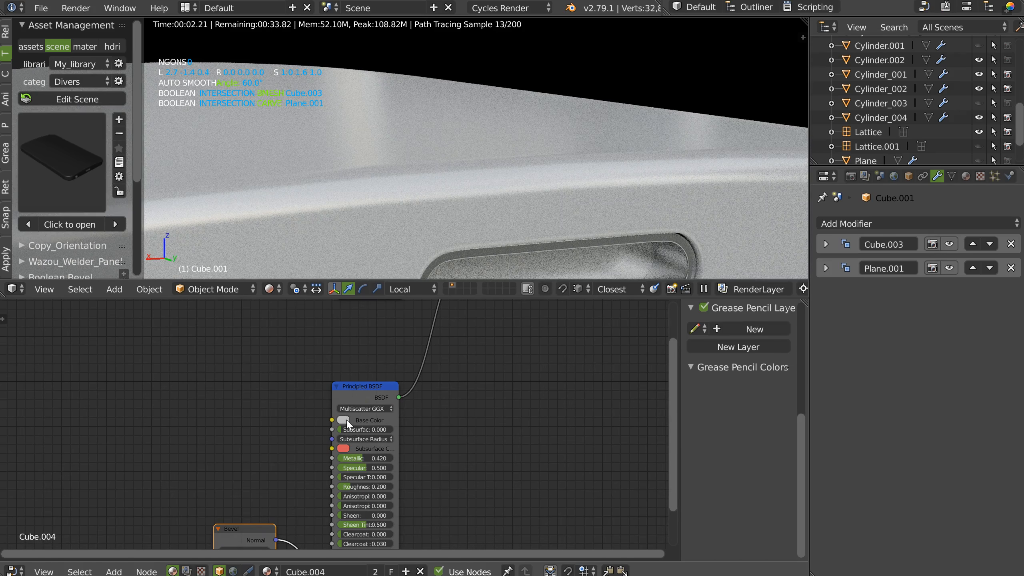
click(343, 420)
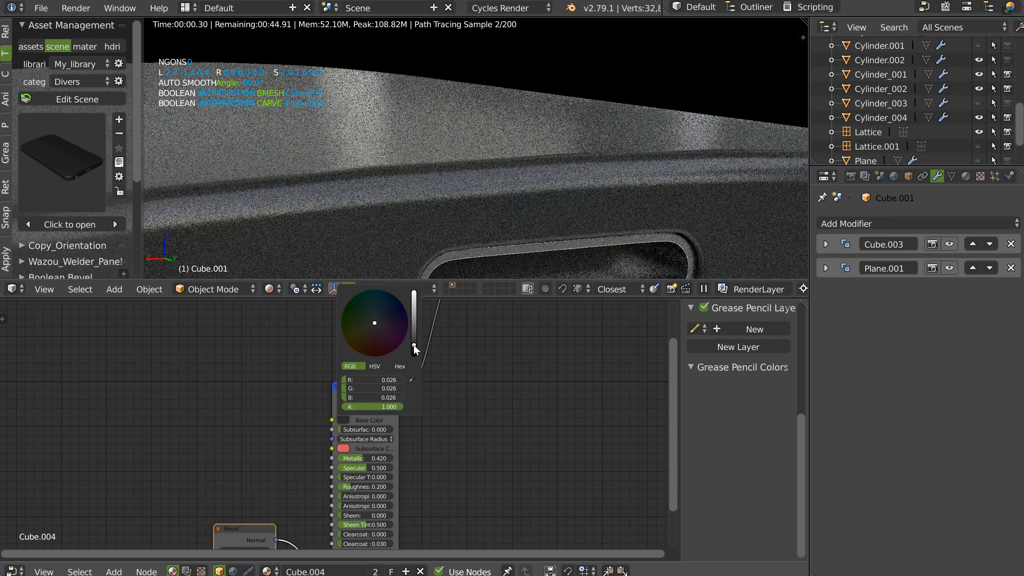
drag(358, 468, 343, 489)
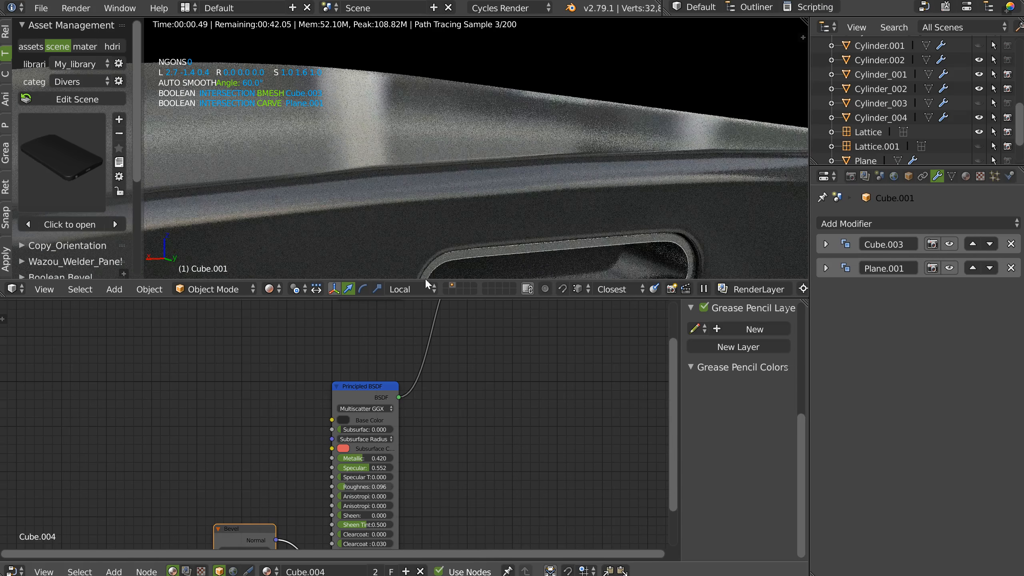
Set the radius of the Cube.004 material's Bevel node to 0.005 and view the whole phone in the rendered view
middle_drag(297, 490, 326, 398)
scroll(263, 490, up, 2)
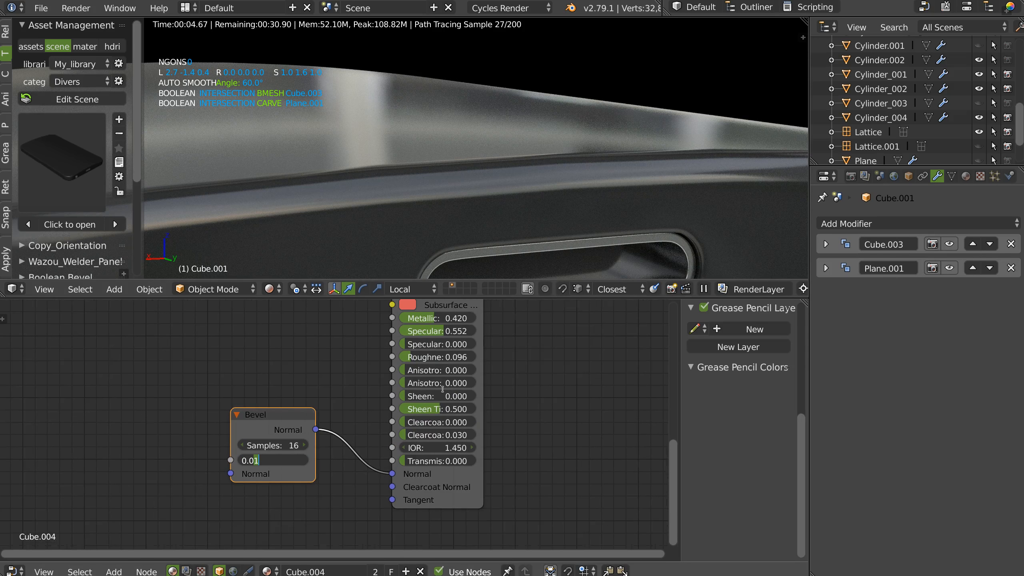
text(5)
key(Return)
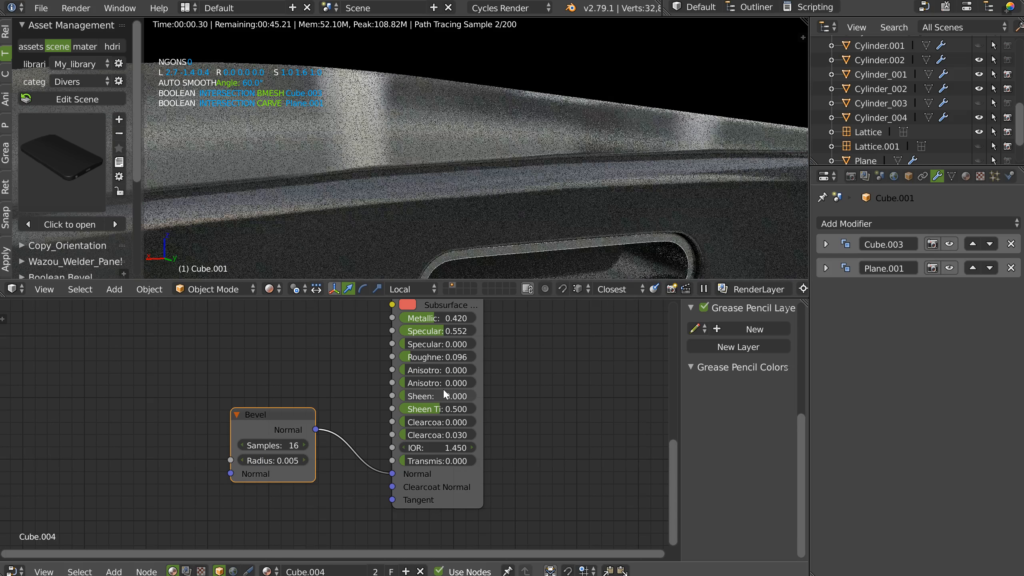
scroll(638, 166, down, 5)
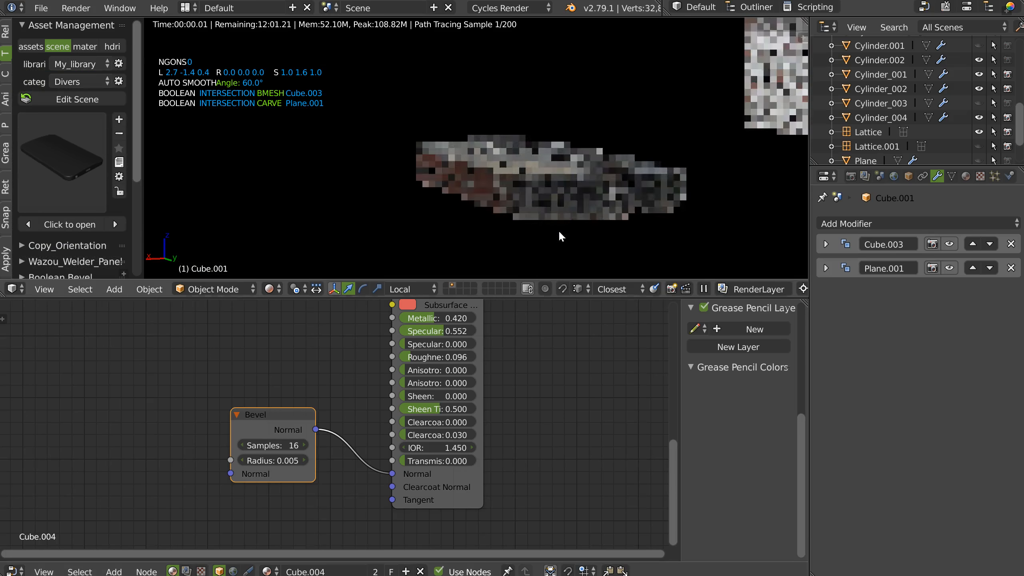
Examine the slotted end and the whole small phone body in the rendered view
middle_drag(610, 182, 583, 203)
scroll(588, 141, up, 1)
scroll(587, 163, up, 4)
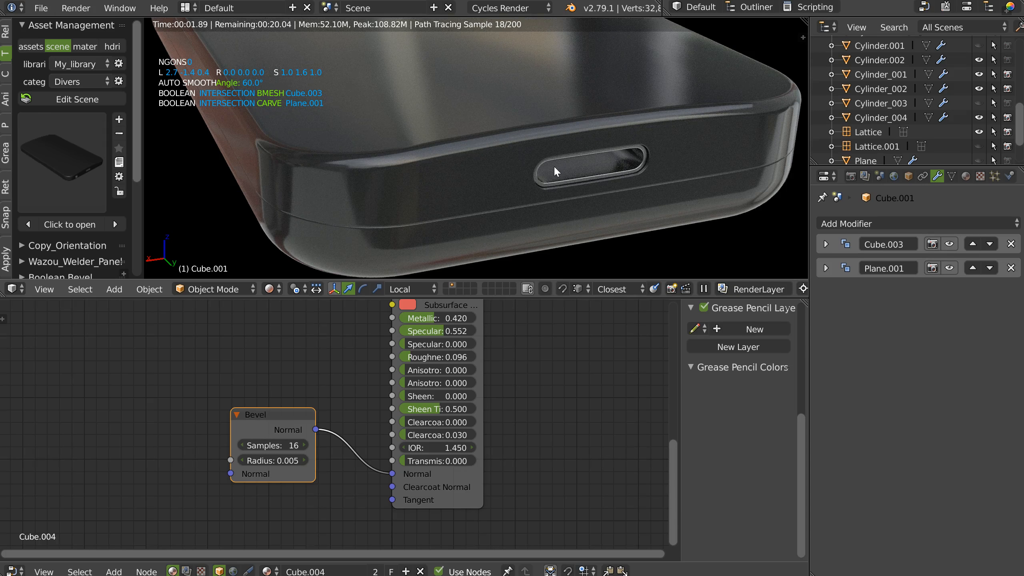
scroll(596, 154, down, 4)
middle_drag(561, 162, 554, 100)
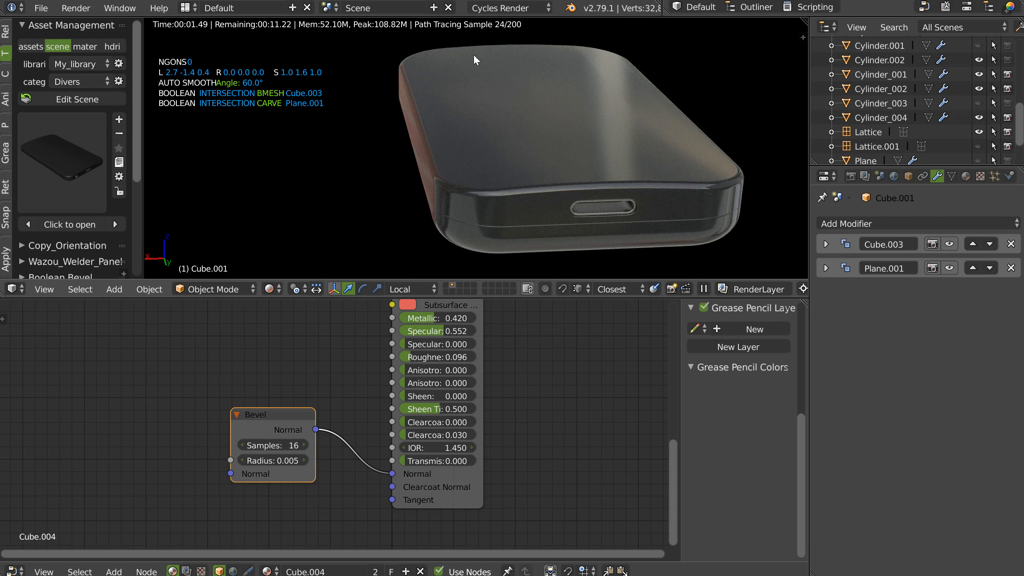
middle_drag(610, 160, 410, 212)
scroll(410, 212, up, 3)
scroll(475, 229, down, 5)
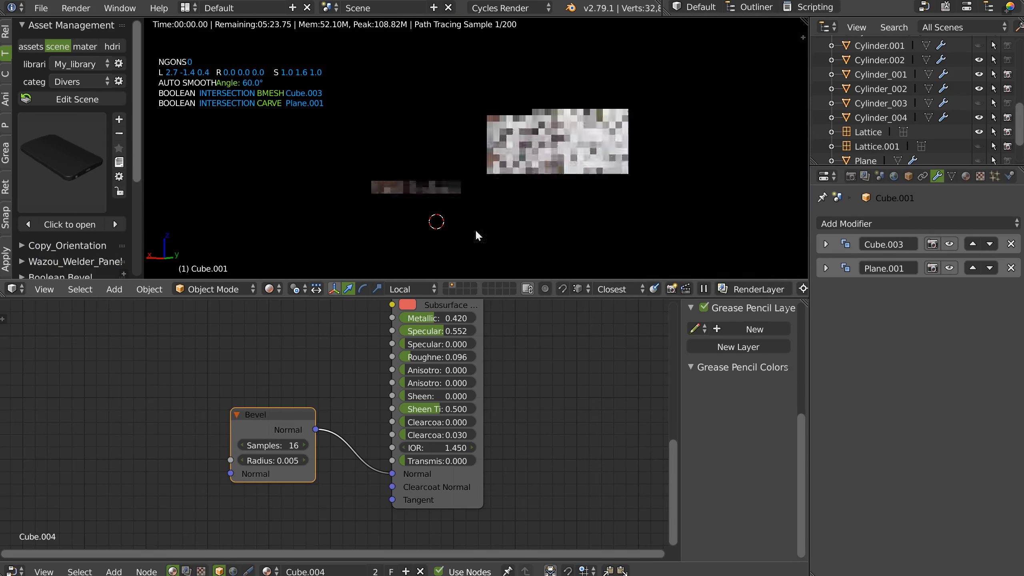
Hide the large block Cube_001 that encloses the white phone model
scroll(566, 194, up, 2)
right_click(567, 194)
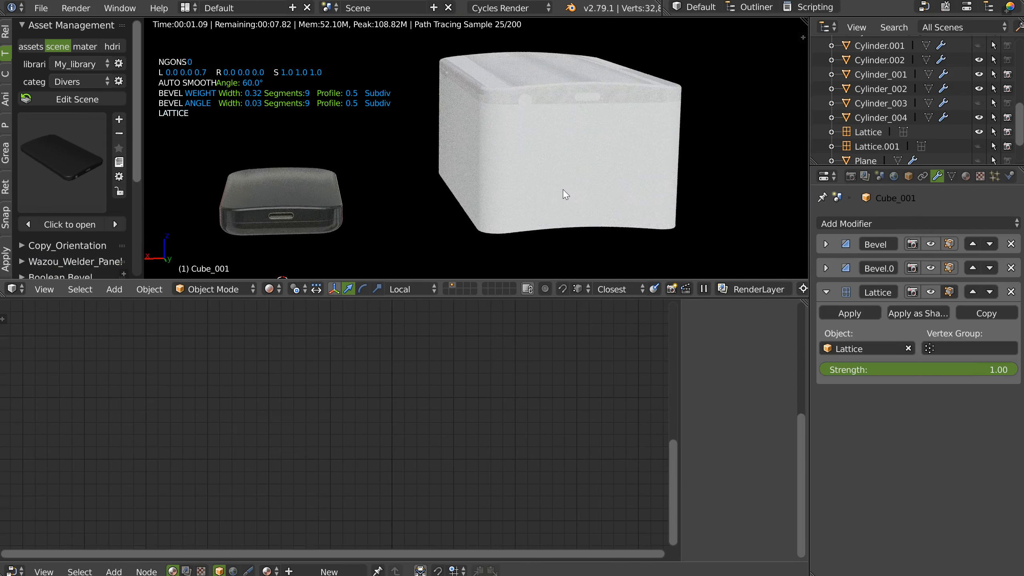
key(h)
shift+middle_drag(558, 78, 529, 159)
scroll(530, 158, up, 3)
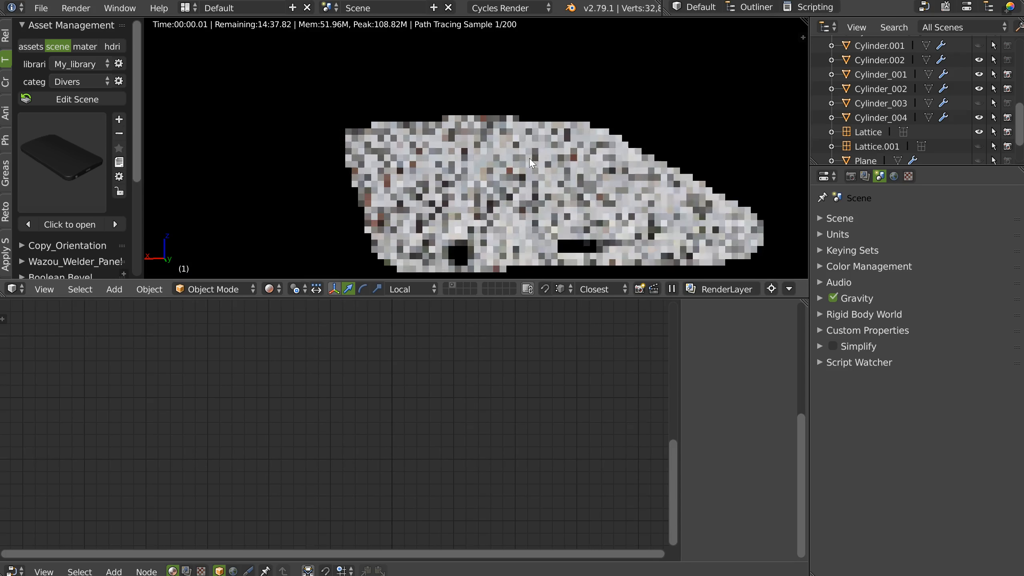
middle_drag(489, 239, 484, 228)
middle_drag(514, 189, 526, 208)
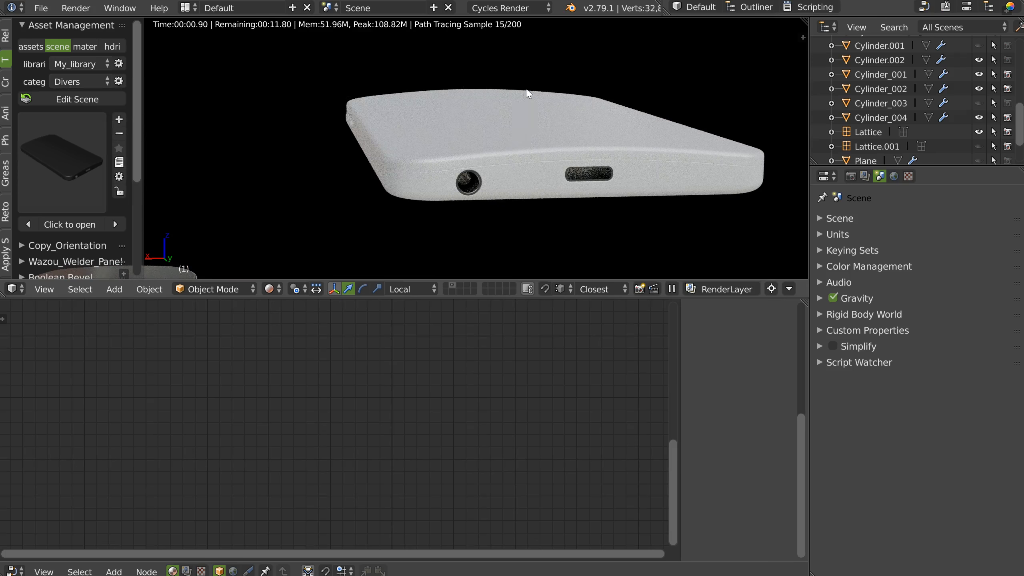
Maximize the 3D view and bring both phone models into sight
key(ctrl+Up)
middle_drag(500, 258, 490, 228)
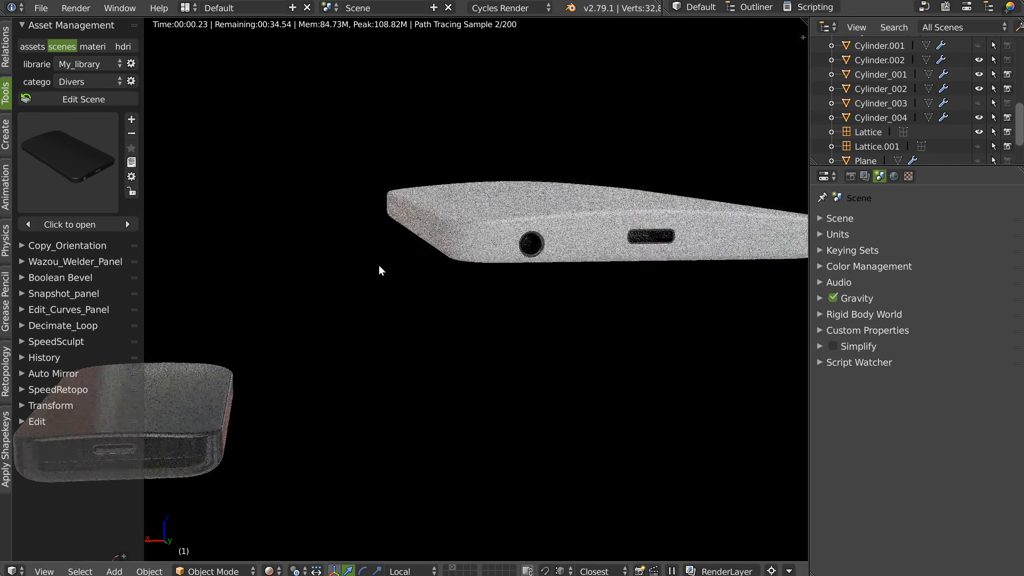
shift+middle_drag(377, 265, 562, 175)
middle_drag(495, 292, 556, 269)
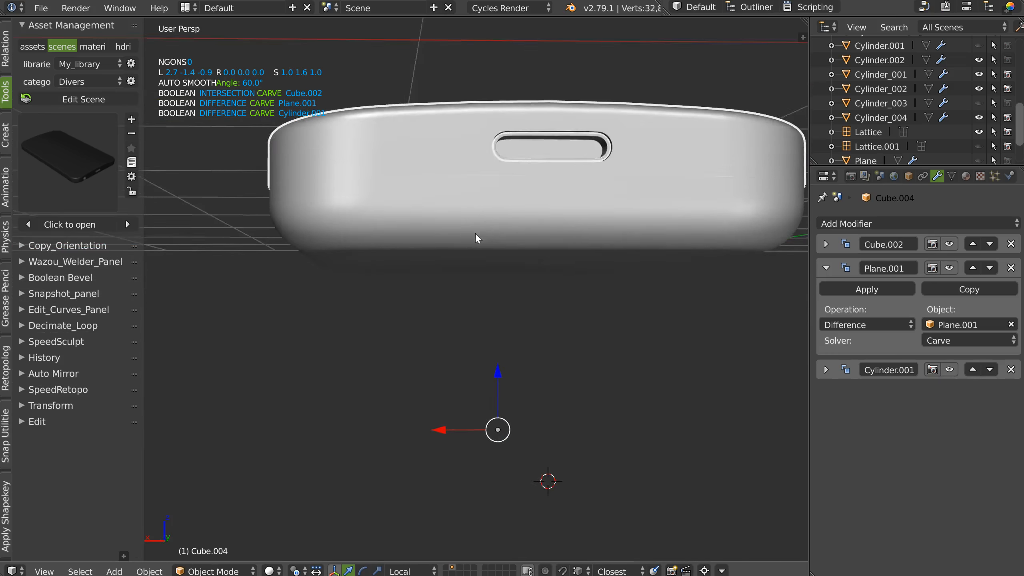
Frame the port slot in the small phone's end and show it in rendered shading
scroll(477, 238, up, 2)
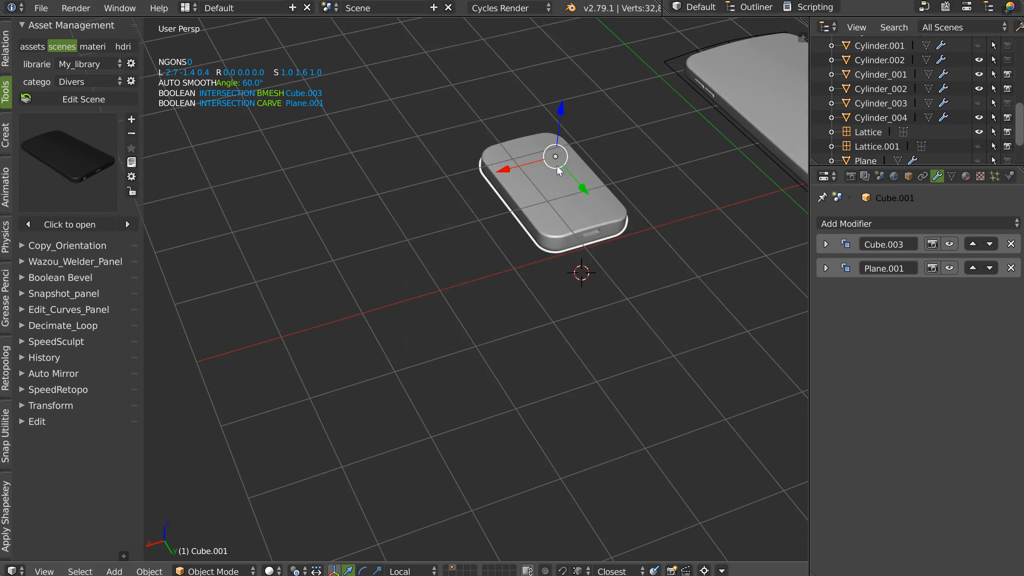
shift+middle_drag(560, 171, 624, 216)
scroll(479, 251, up, 2)
scroll(478, 222, up, 2)
middle_drag(474, 218, 561, 253)
scroll(492, 286, up, 3)
key(z)
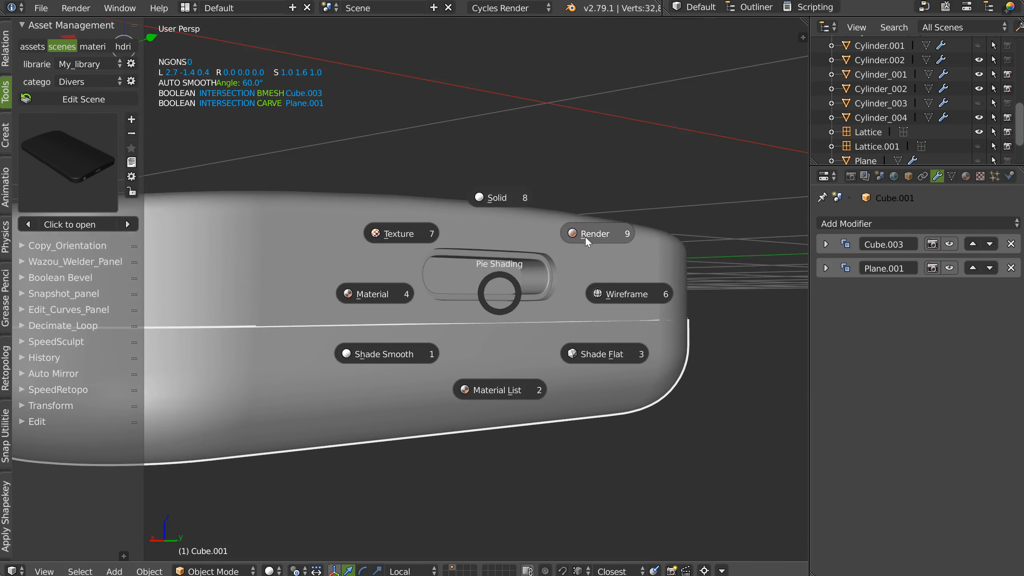
click(588, 233)
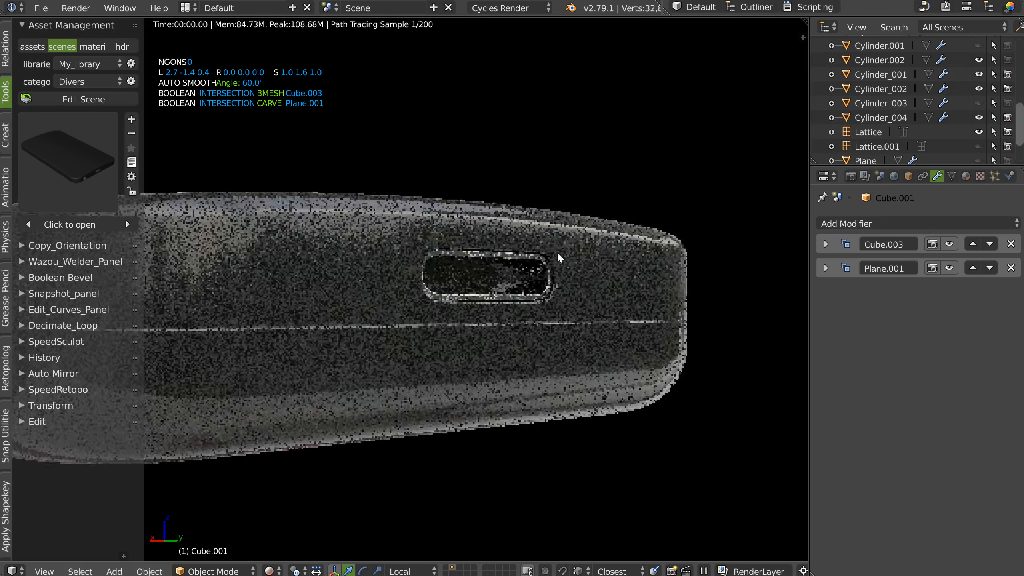
Inspect the port slot's ring up close and the larger phone in the render, and return to solid shading
scroll(552, 242, up, 2)
scroll(593, 231, up, 3)
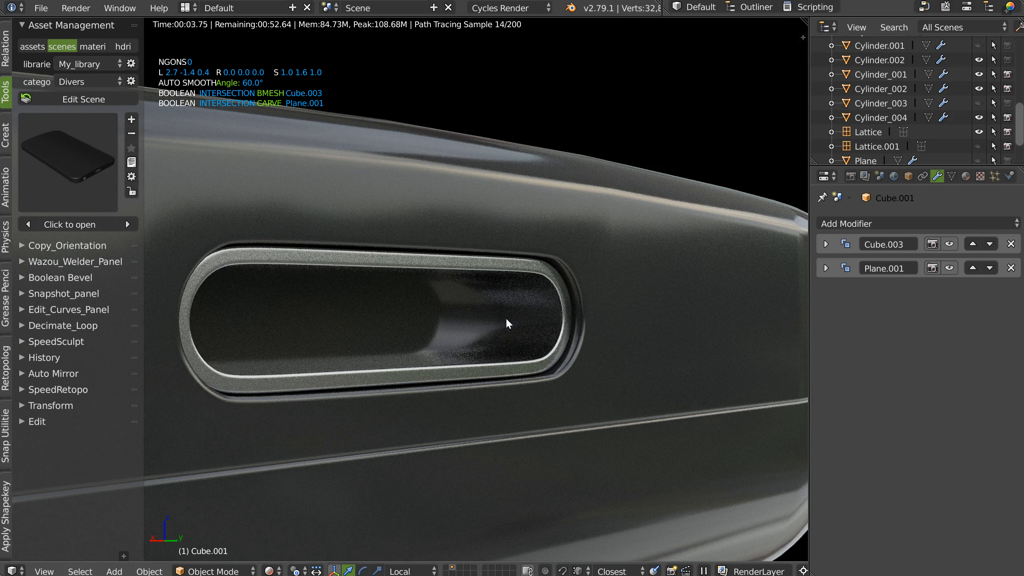
scroll(496, 326, down, 5)
middle_drag(459, 302, 490, 291)
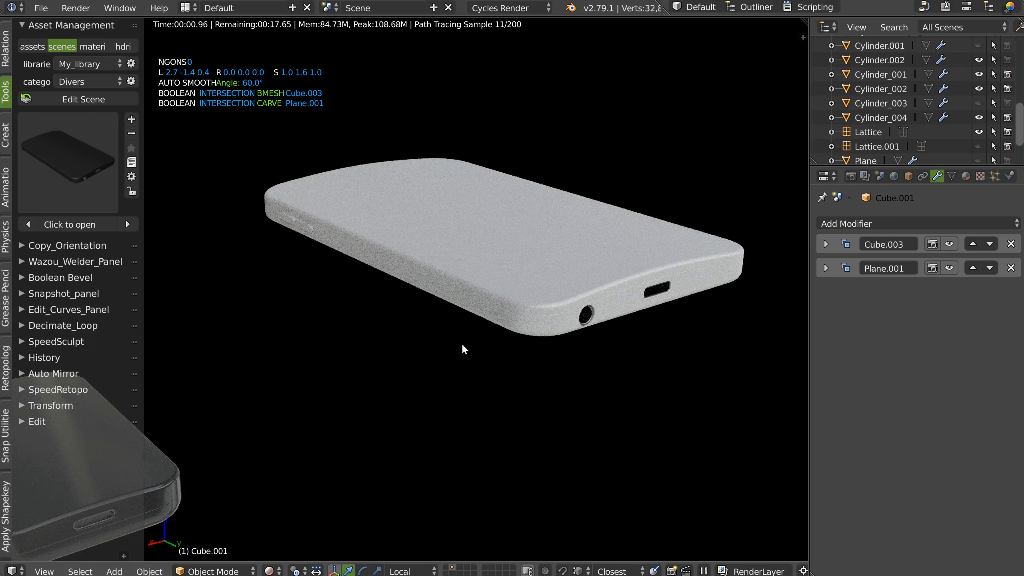
key(shift+z)
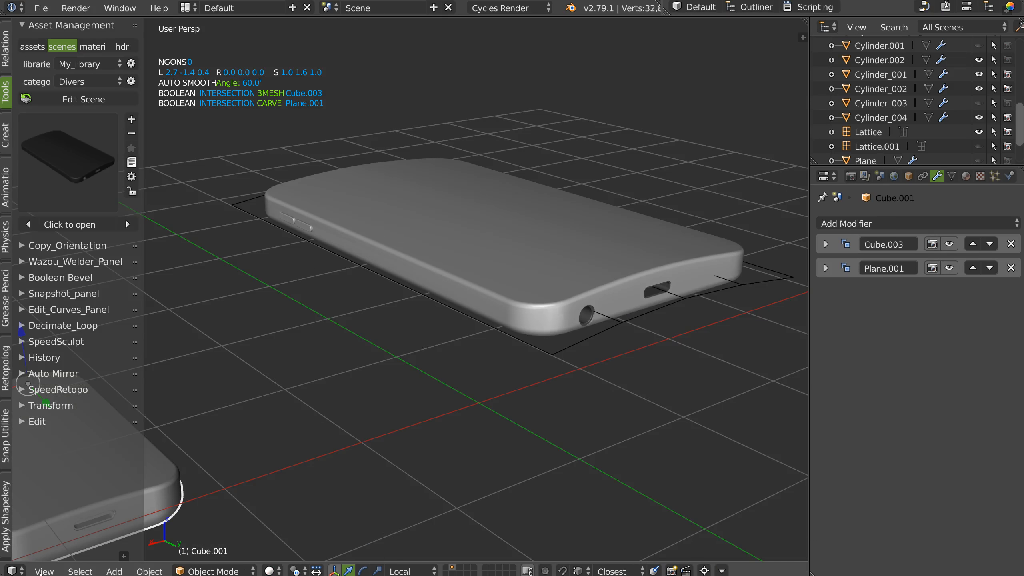